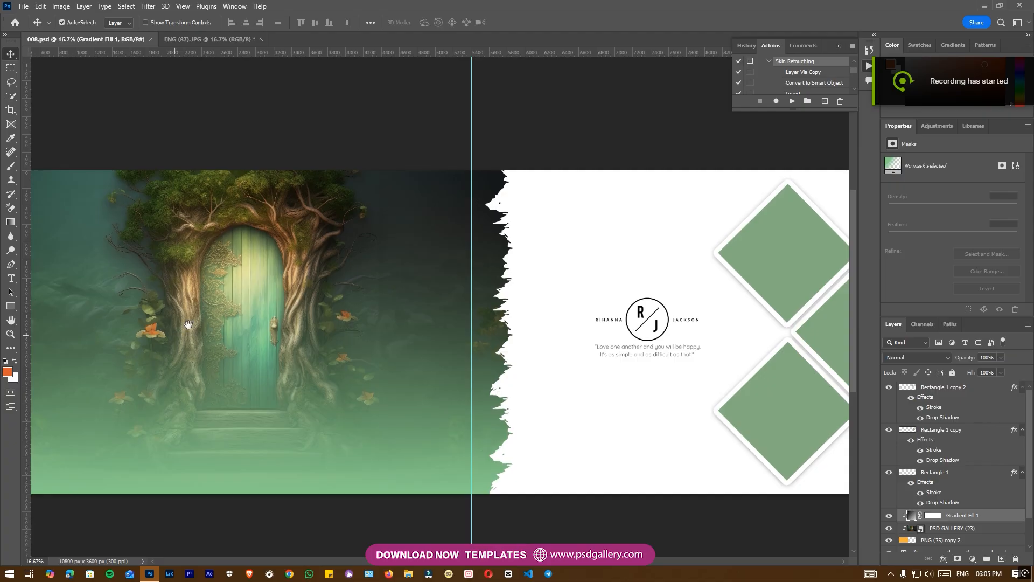
Clear all guides from the 008.psd album template.
{"action": "left_click", "coordinate": [183, 6]}
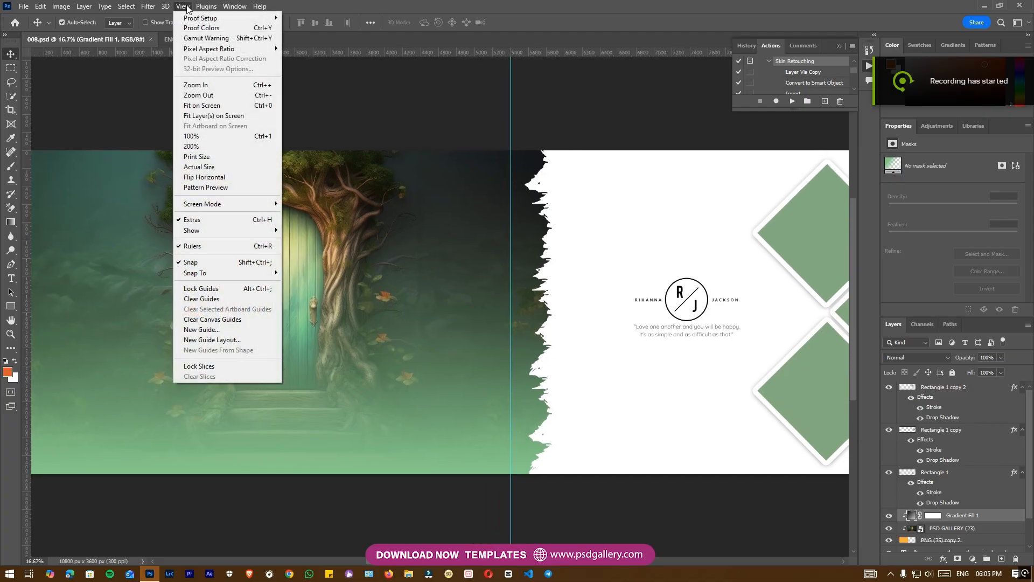
{"action": "left_click", "coordinate": [240, 299]}
{"action": "scroll", "coordinate": [458, 386], "scroll_direction": "left", "scroll_amount": 3}
{"action": "scroll", "coordinate": [511, 386], "scroll_direction": "right", "scroll_amount": 3}
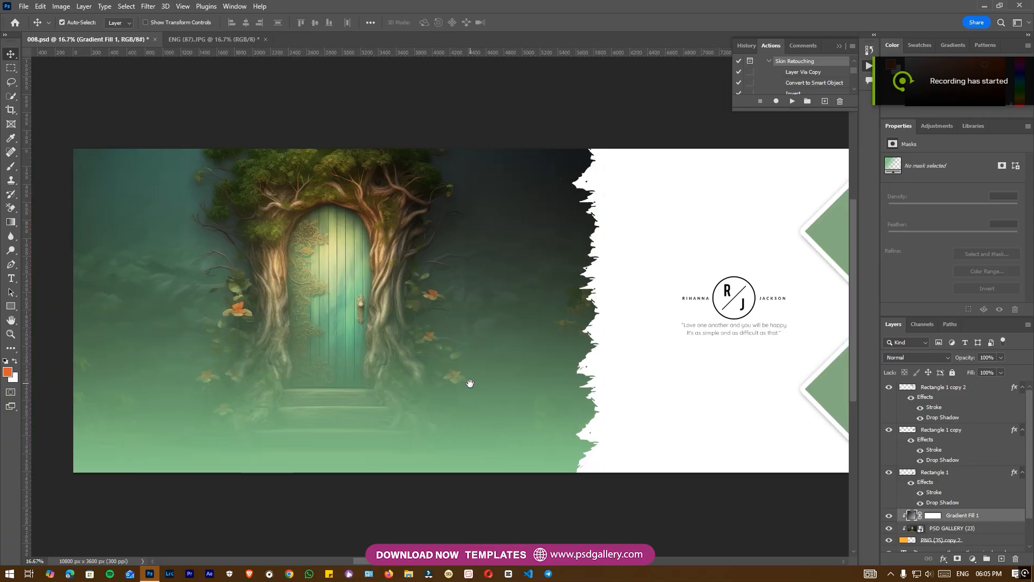
In ENG (87).JPG, unlock the background layer and select the woman using Select Subject.
{"action": "left_click", "coordinate": [185, 40]}
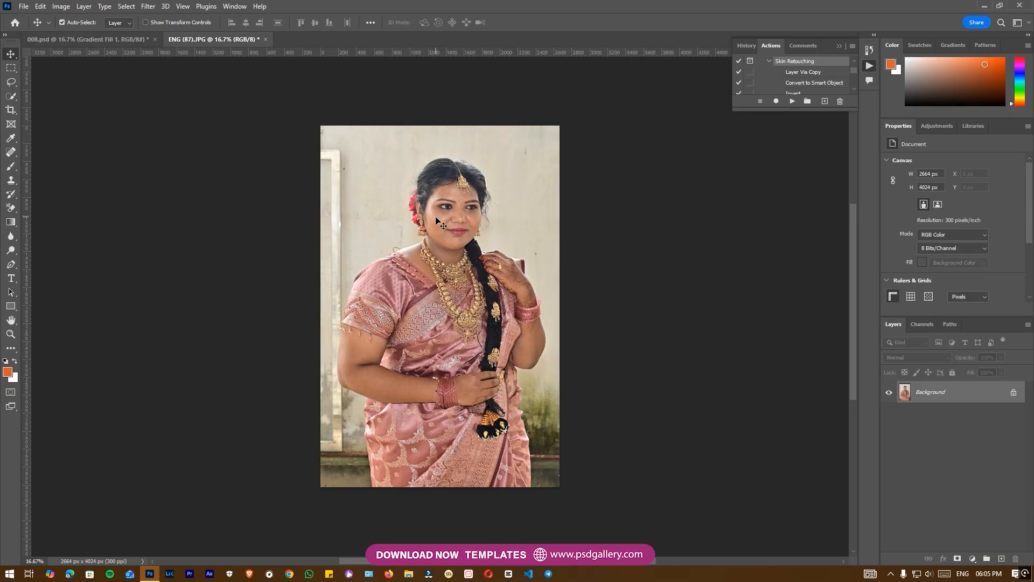
{"action": "left_click", "coordinate": [16, 96]}
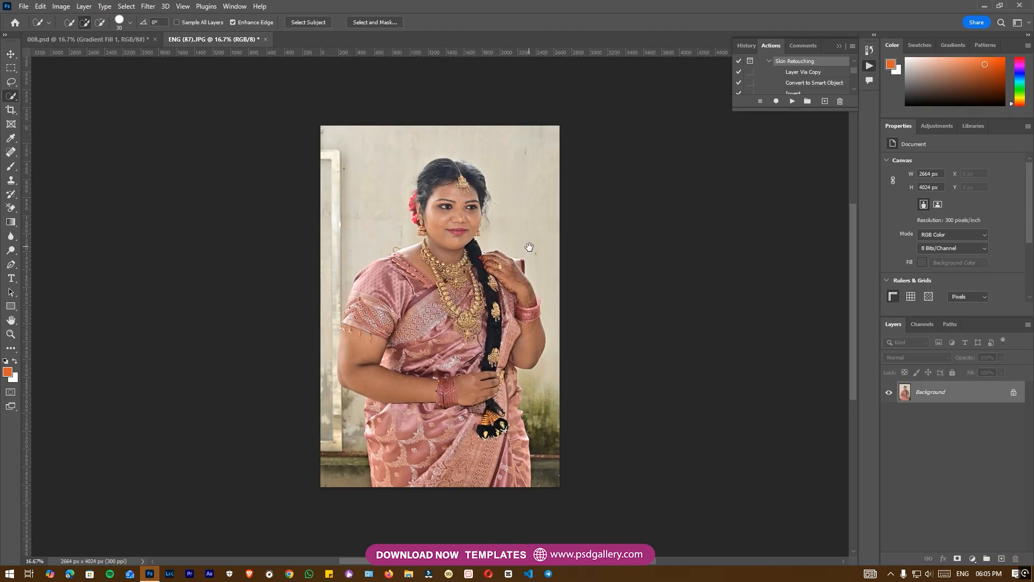
{"action": "scroll", "coordinate": [381, 196], "scroll_direction": "right", "scroll_amount": 3}
{"action": "key", "text": "ctrl+plus"}
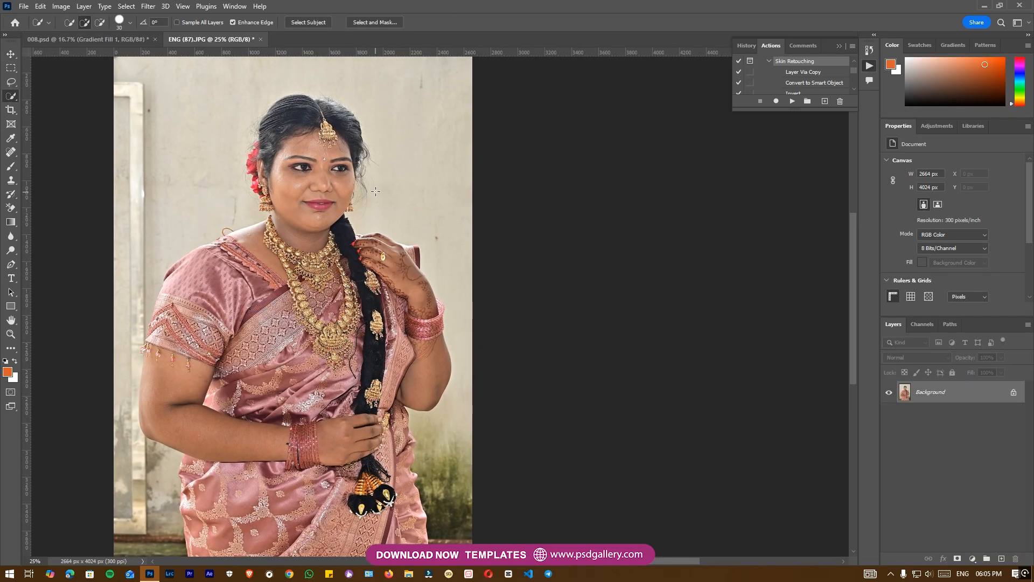
{"action": "left_click", "coordinate": [309, 23]}
{"action": "left_click", "coordinate": [474, 212]}
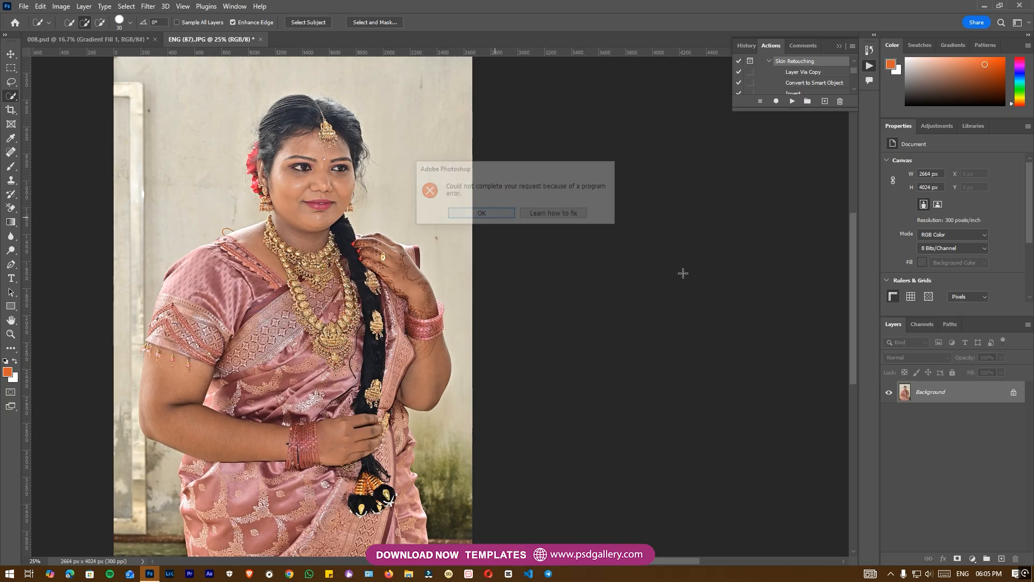
{"action": "left_click", "coordinate": [1012, 393]}
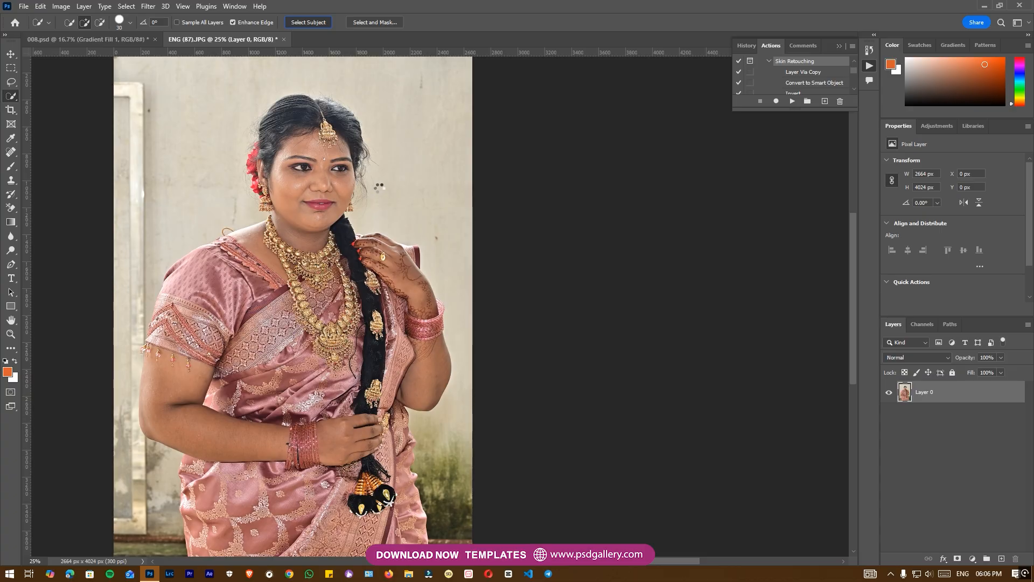
Add the missed strip of saree beside the inner elbow of the bent arm to the selection.
{"action": "key", "text": "ctrl+plus"}
{"action": "left_click_drag", "start_coordinate": [385, 442], "coordinate": [458, 242]}
{"action": "key", "text": "ctrl+plus"}
{"action": "left_click_drag", "start_coordinate": [325, 244], "coordinate": [431, 376]}
{"action": "left_click_drag", "start_coordinate": [393, 202], "coordinate": [395, 317]}
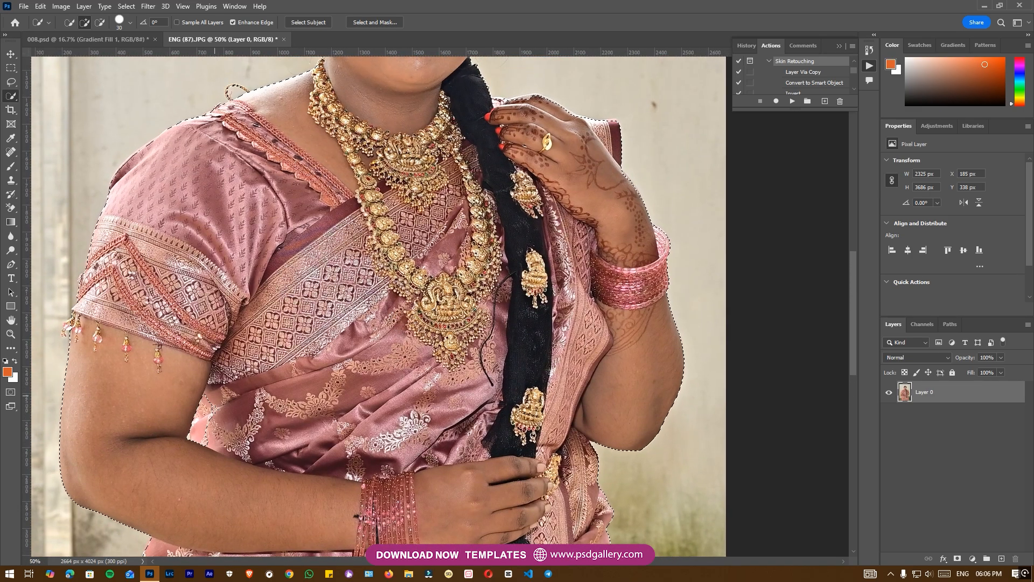
{"action": "left_click_drag", "start_coordinate": [200, 433], "coordinate": [211, 397]}
Extend the selection along the upper edge of the raised hand beside the braid.
{"action": "left_click_drag", "start_coordinate": [394, 257], "coordinate": [280, 328]}
{"action": "left_click_drag", "start_coordinate": [425, 386], "coordinate": [409, 462]}
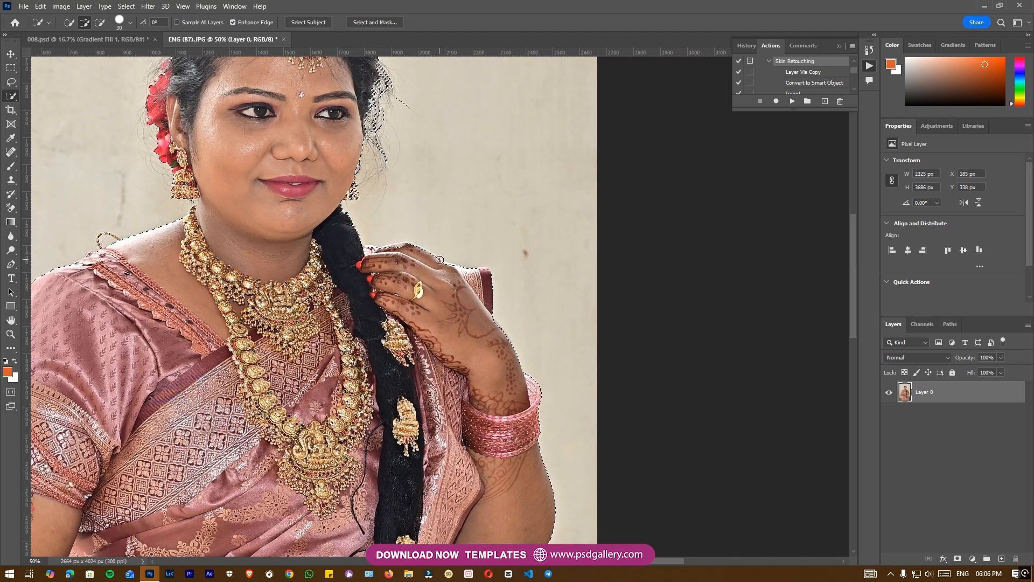
{"action": "scroll", "coordinate": [468, 279], "scroll_direction": "up", "scroll_amount": 2}
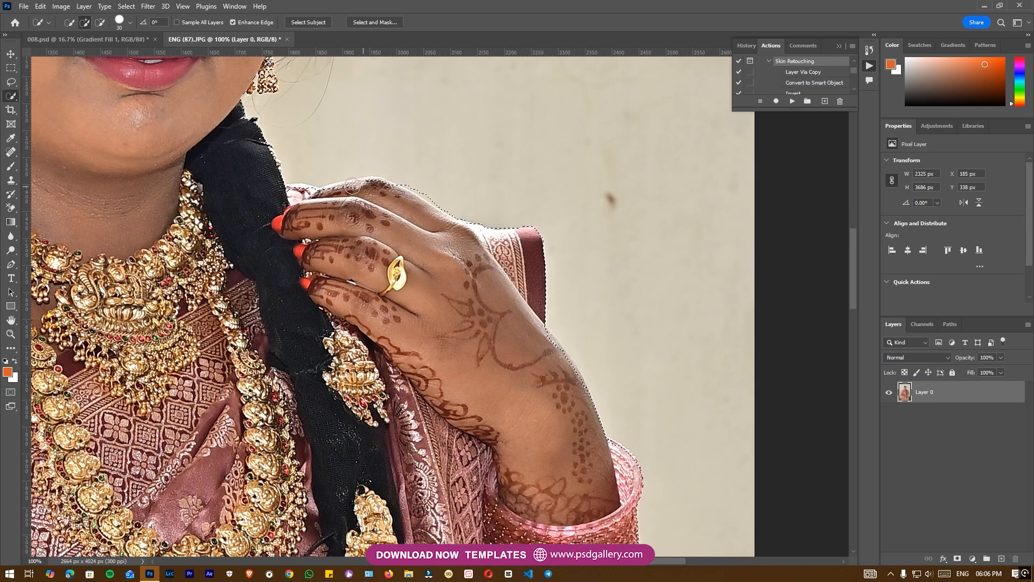
{"action": "left_click_drag", "start_coordinate": [318, 183], "coordinate": [409, 192]}
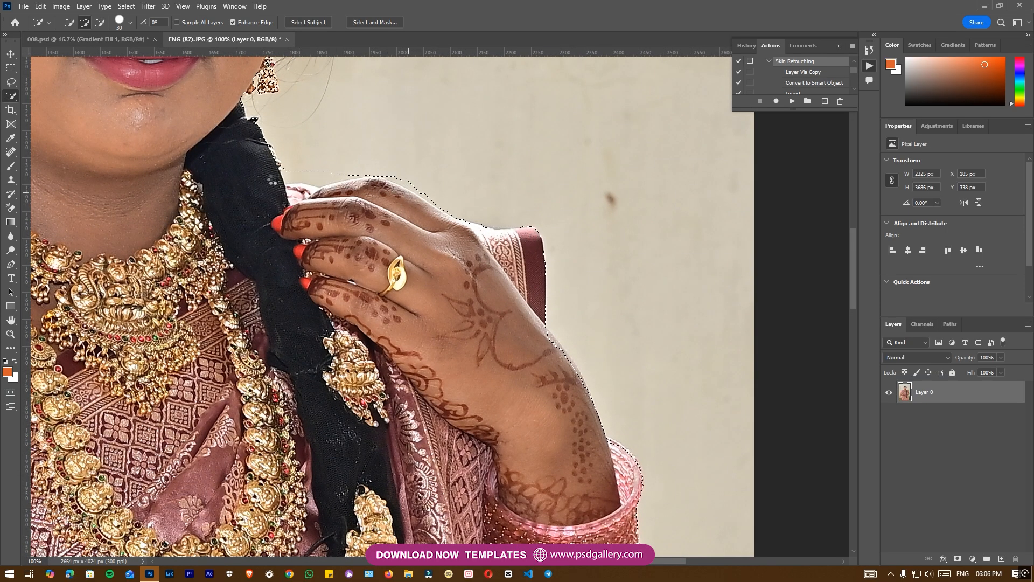
Examine the selection edge around the face, hair, shoulder, arm and lower saree.
{"action": "left_click_drag", "start_coordinate": [284, 254], "coordinate": [314, 366]}
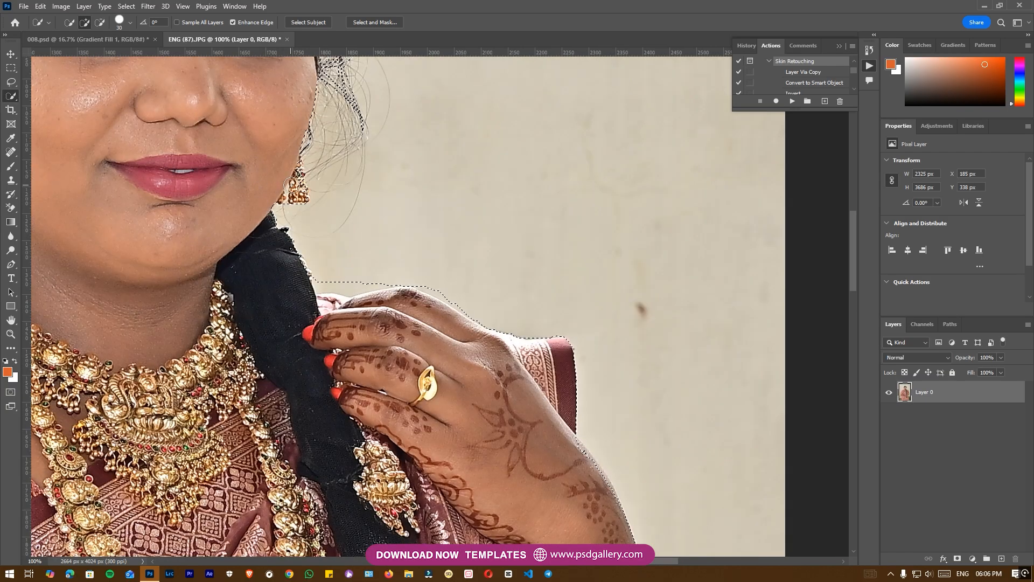
{"action": "left_click_drag", "start_coordinate": [291, 157], "coordinate": [299, 338]}
{"action": "left_click_drag", "start_coordinate": [243, 224], "coordinate": [485, 360]}
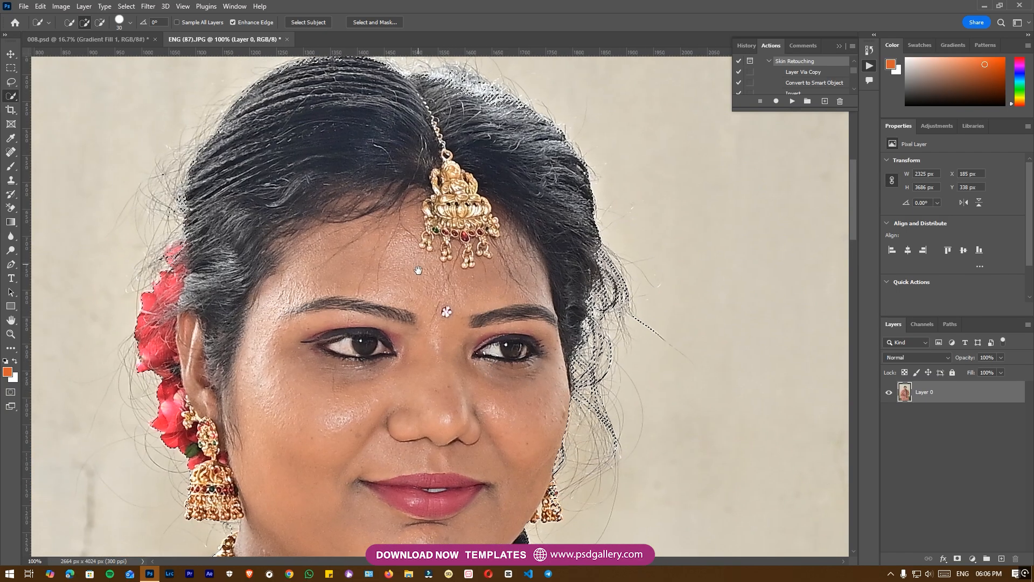
{"action": "left_click_drag", "start_coordinate": [418, 275], "coordinate": [419, 351]}
{"action": "mouse_move", "coordinate": [531, 183]}
{"action": "left_mouse_down"}
{"action": "mouse_move", "coordinate": [442, 161]}
{"action": "mouse_move", "coordinate": [488, 176]}
{"action": "left_mouse_up"}
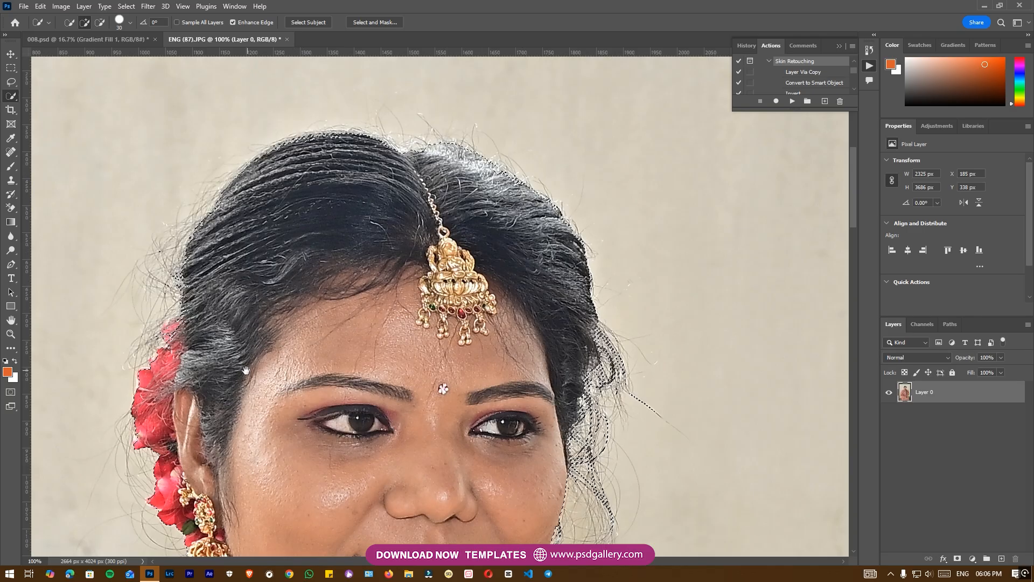
{"action": "left_click_drag", "start_coordinate": [245, 371], "coordinate": [315, 174]}
{"action": "left_click_drag", "start_coordinate": [309, 367], "coordinate": [340, 226]}
{"action": "left_click_drag", "start_coordinate": [301, 340], "coordinate": [537, 218]}
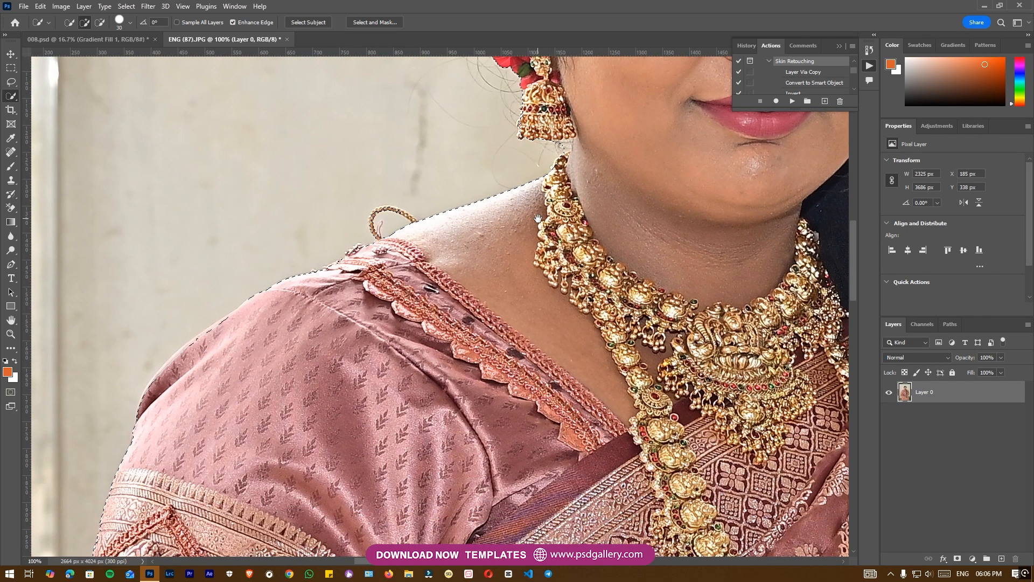
{"action": "left_click_drag", "start_coordinate": [232, 297], "coordinate": [364, 174]}
{"action": "left_click_drag", "start_coordinate": [322, 406], "coordinate": [356, 156]}
{"action": "left_click_drag", "start_coordinate": [296, 534], "coordinate": [330, 280]}
{"action": "left_click_drag", "start_coordinate": [603, 469], "coordinate": [366, 266]}
{"action": "key", "text": "ctrl+minus"}
{"action": "key", "text": "ctrl+minus"}
{"action": "key", "text": "ctrl+minus"}
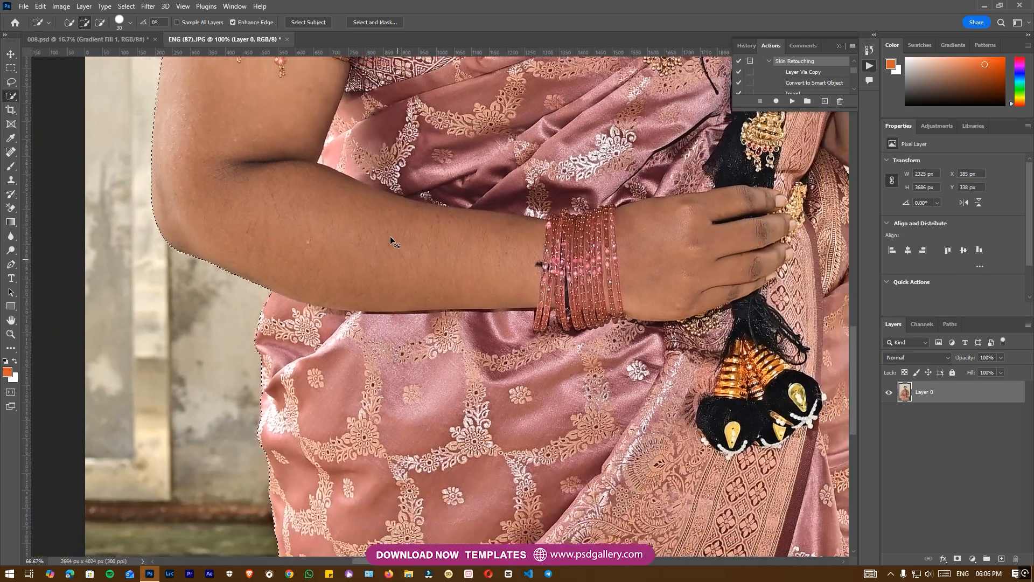
{"action": "left_click_drag", "start_coordinate": [514, 198], "coordinate": [460, 358]}
{"action": "left_click_drag", "start_coordinate": [423, 195], "coordinate": [394, 343]}
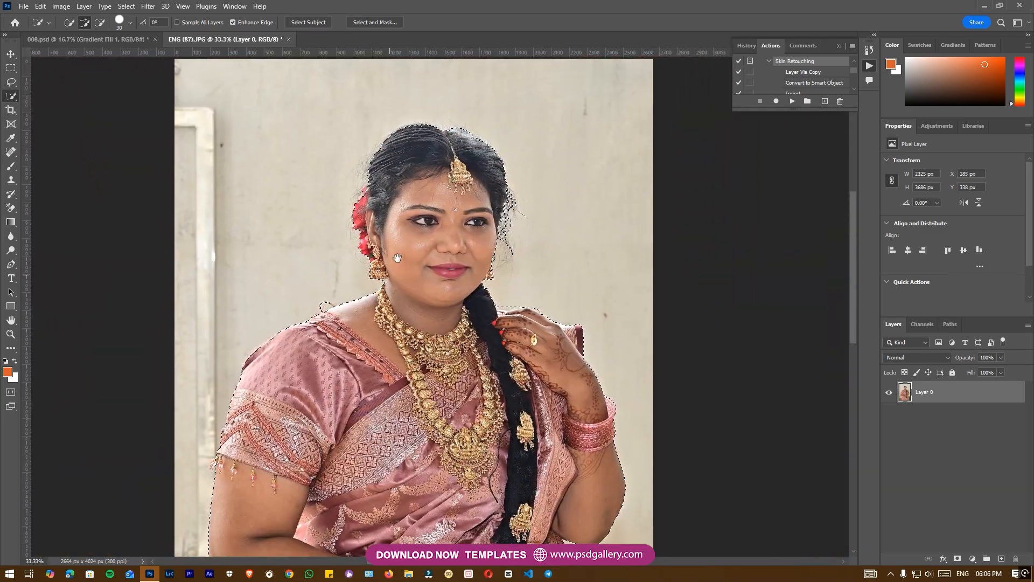
Copy the selected woman to a new layer and bring that cutout into 008.psd.
{"action": "key", "text": "ctrl+j"}
{"action": "key", "text": "v"}
{"action": "left_click_drag", "start_coordinate": [401, 242], "coordinate": [249, 302]}
Scale the woman's cutout down to 2089 × 3314 px and position it in front of the tree door.
{"action": "key", "text": "ctrl+t"}
{"action": "left_click_drag", "start_coordinate": [346, 161], "coordinate": [327, 190]}
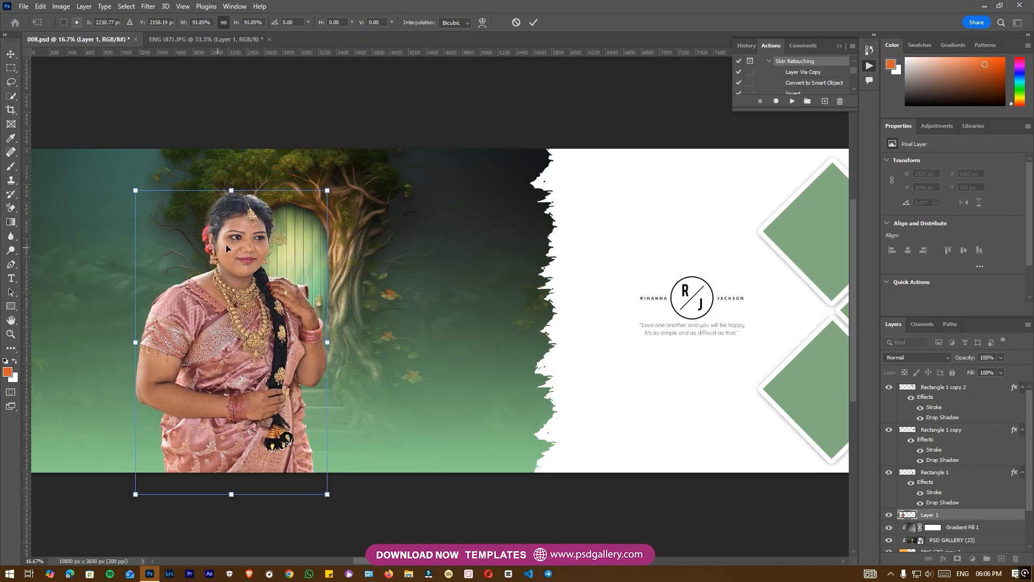
{"action": "left_click_drag", "start_coordinate": [224, 248], "coordinate": [241, 241]}
{"action": "key", "text": "Return"}
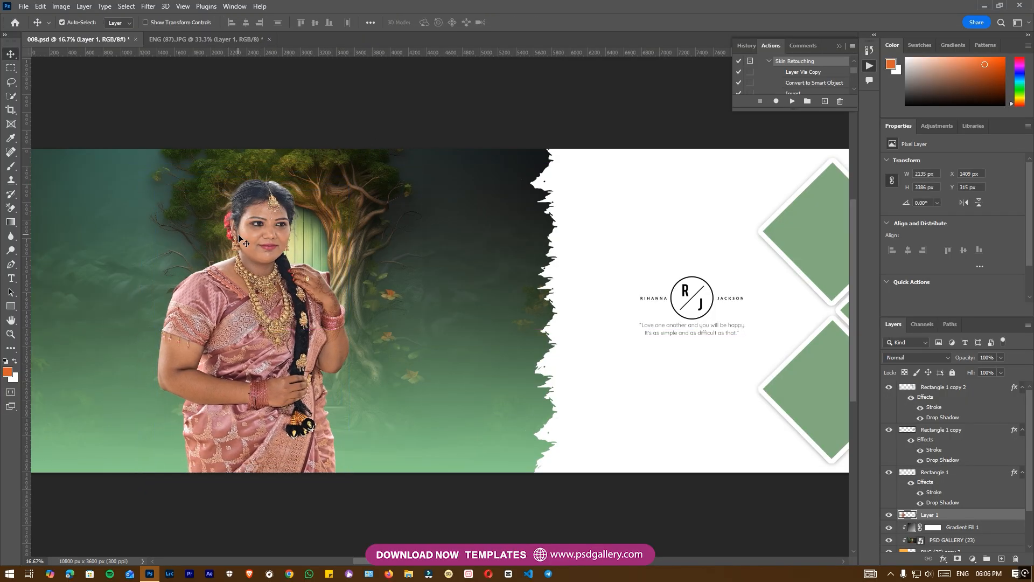
{"action": "key", "text": "ctrl+t"}
{"action": "mouse_move", "coordinate": [353, 176]}
{"action": "left_mouse_down"}
{"action": "mouse_move", "coordinate": [350, 164]}
{"action": "mouse_move", "coordinate": [339, 177]}
{"action": "left_mouse_up"}
{"action": "key", "text": "Return"}
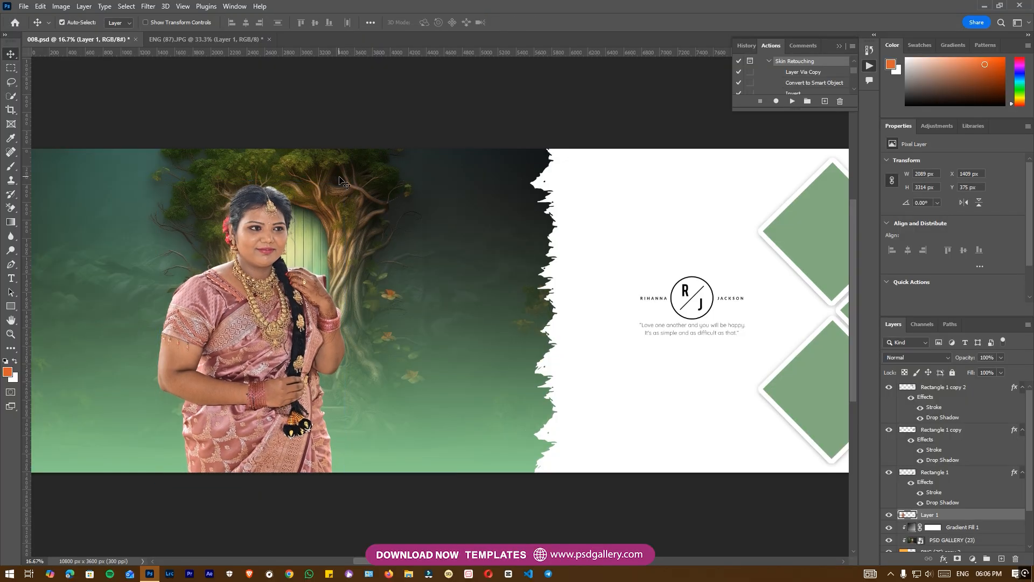
Nudge the woman's cutout up and slightly right, to X 1439 px and Y 300 px.
{"action": "key", "text": "shift+Up"}
{"action": "key", "text": "shift+Up"}
{"action": "key", "text": "shift+Up"}
{"action": "key", "text": "shift+Up"}
{"action": "key", "text": "shift+Up"}
{"action": "key", "text": "shift+Up"}
{"action": "key", "text": "shift+Up"}
{"action": "key", "text": "shift+Up"}
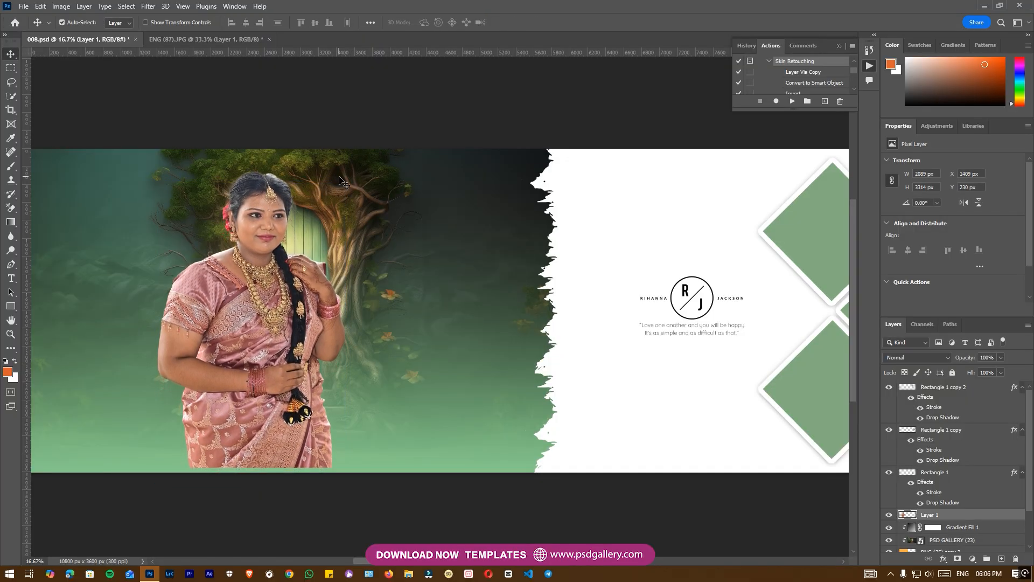
{"action": "key", "text": "shift+Right"}
{"action": "key", "text": "shift+Right"}
{"action": "key", "text": "shift+Right"}
{"action": "key", "text": "shift+Down"}
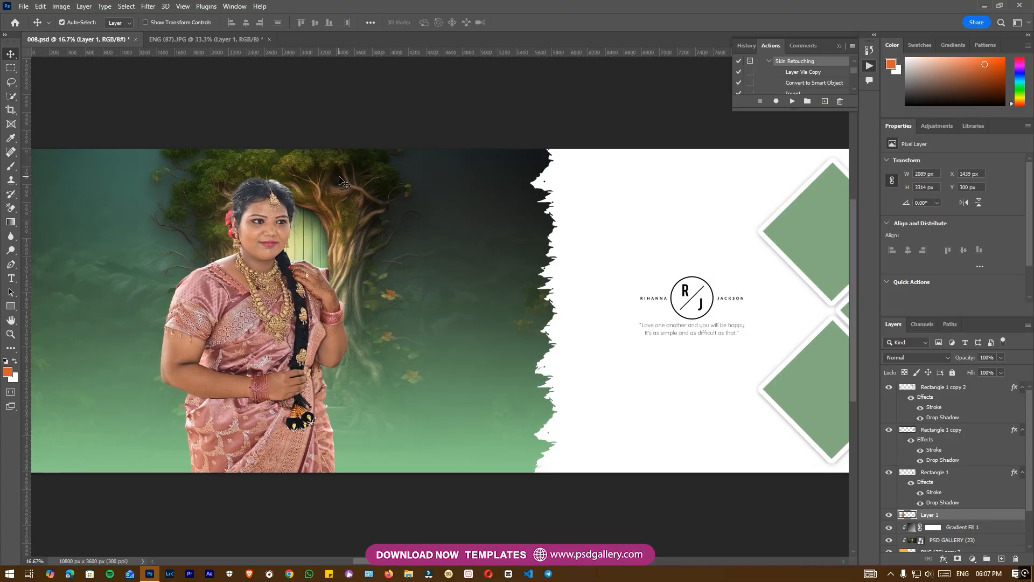
Apply Levels to the woman's layer with input levels of 15, 1.07 and 227.
{"action": "left_click_drag", "start_coordinate": [321, 218], "coordinate": [395, 235]}
{"action": "key", "text": "ctrl+plus"}
{"action": "key", "text": "ctrl+plus"}
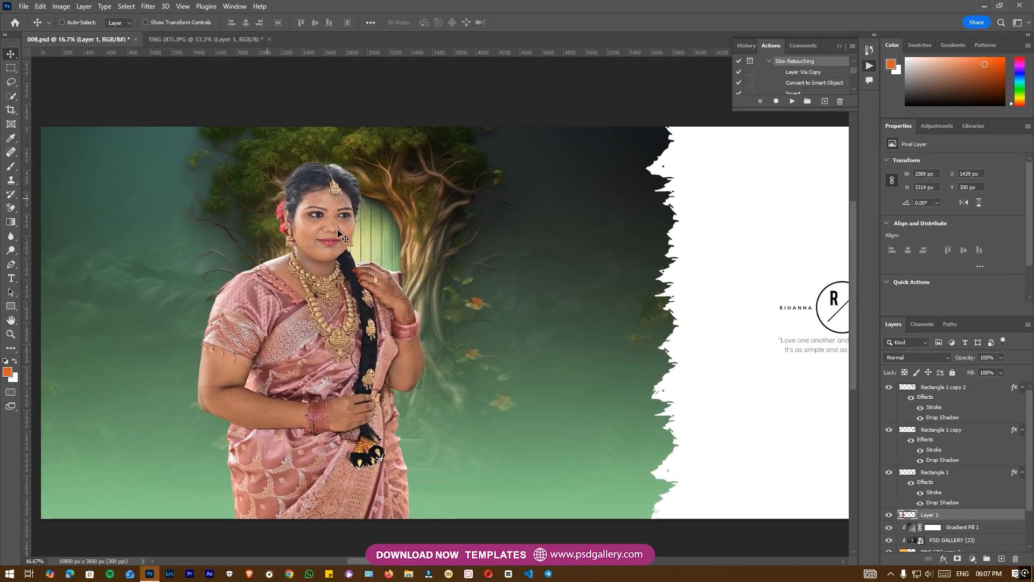
{"action": "left_click_drag", "start_coordinate": [304, 274], "coordinate": [361, 279]}
{"action": "right_click", "coordinate": [314, 173]}
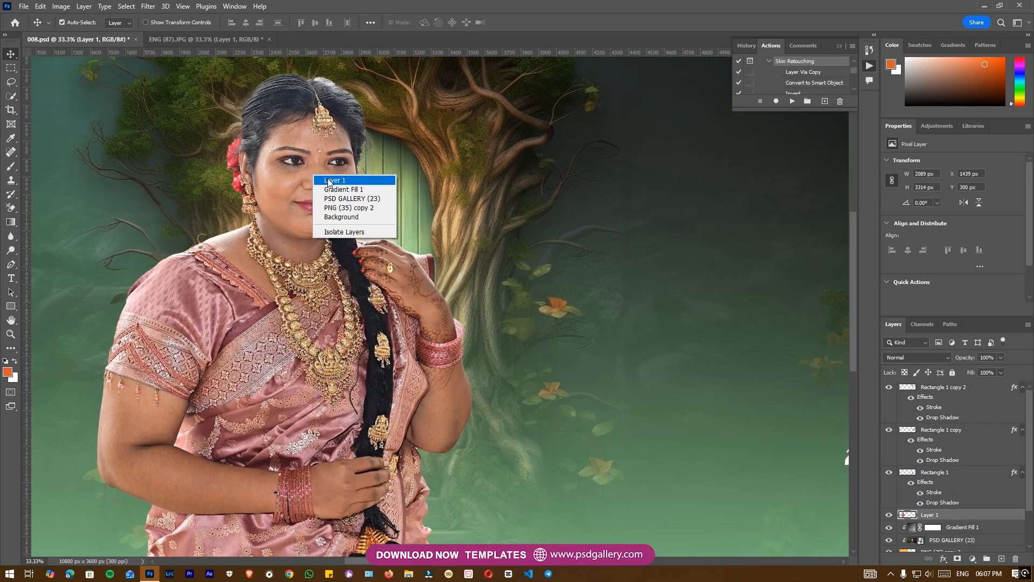
{"action": "left_click", "coordinate": [330, 181]}
{"action": "key", "text": "ctrl+l"}
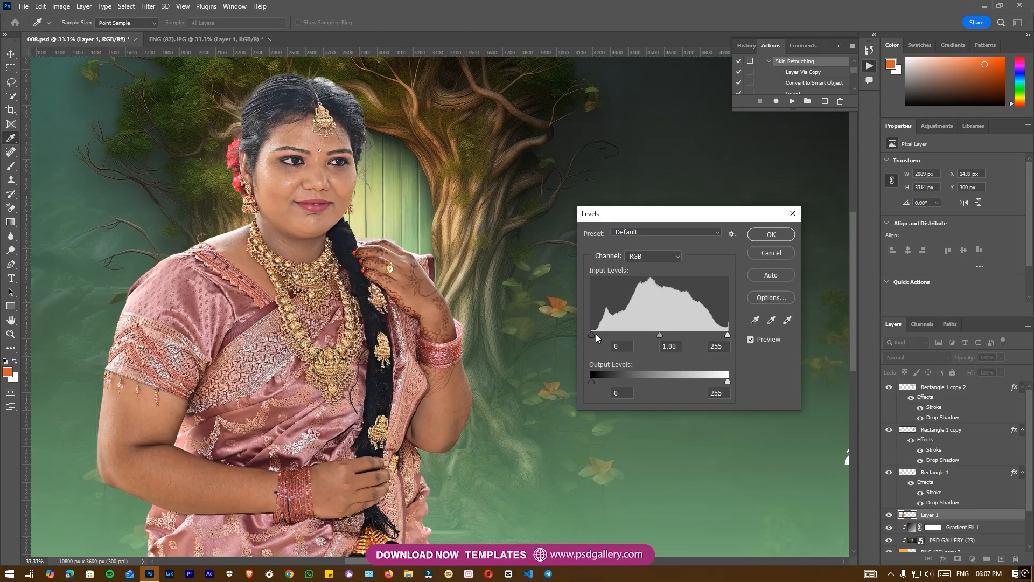
{"action": "left_click_drag", "start_coordinate": [599, 333], "coordinate": [599, 333]}
{"action": "left_click_drag", "start_coordinate": [727, 334], "coordinate": [713, 333]}
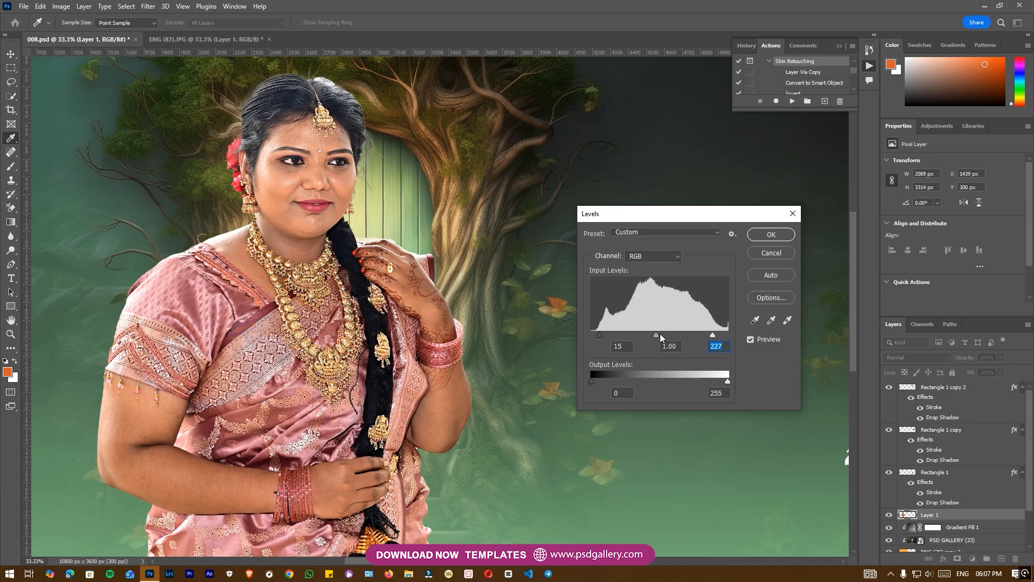
{"action": "left_click_drag", "start_coordinate": [654, 334], "coordinate": [653, 334]}
{"action": "left_click", "coordinate": [765, 340]}
{"action": "left_click", "coordinate": [765, 340]}
{"action": "key", "text": "v"}
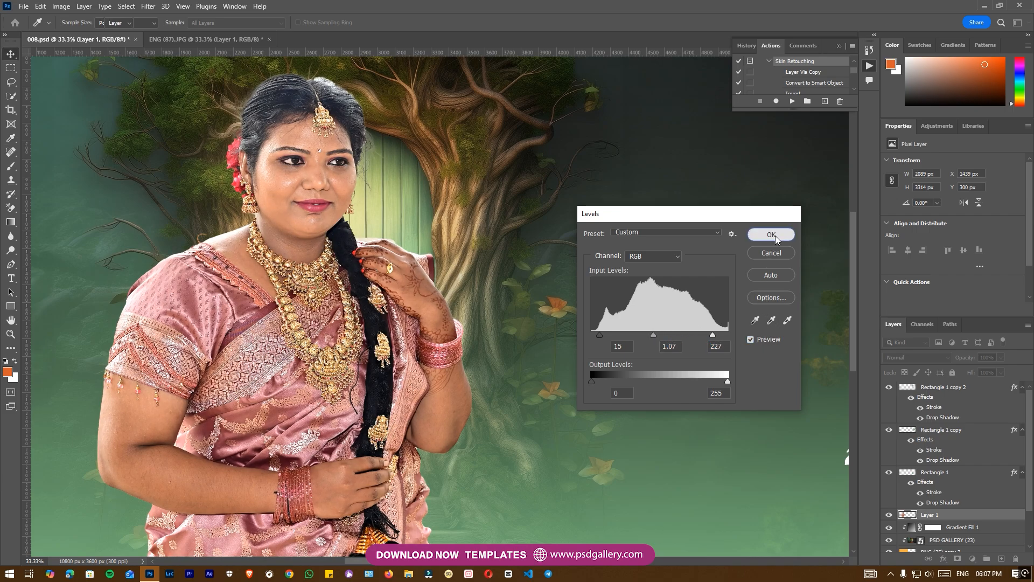
{"action": "left_click", "coordinate": [771, 235]}
Start a Pen path on the green door and trace it toward the earring and the edge of the cheek.
{"action": "left_click_drag", "start_coordinate": [484, 305], "coordinate": [496, 389]}
{"action": "left_click_drag", "start_coordinate": [427, 293], "coordinate": [457, 370]}
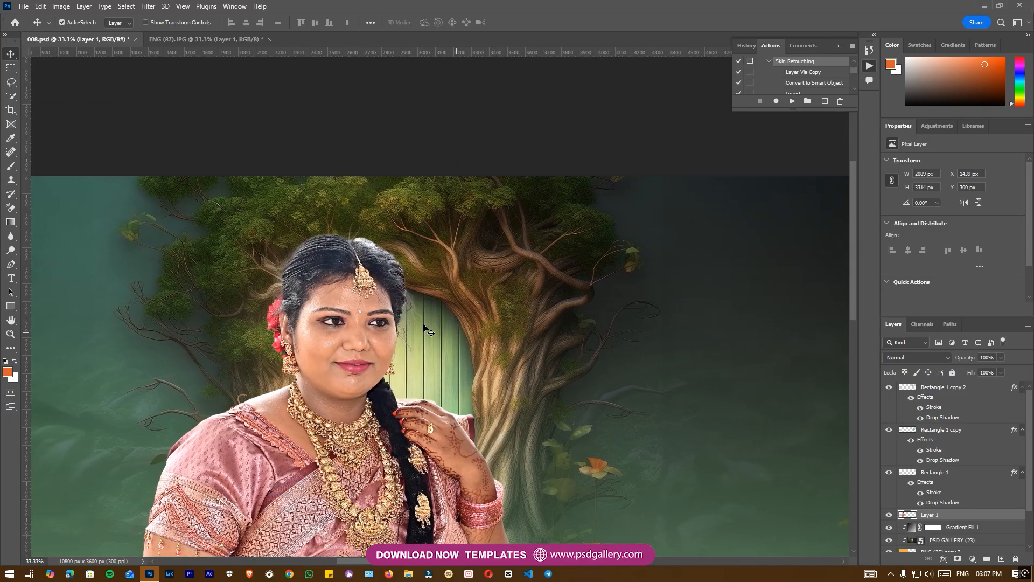
{"action": "key", "text": "ctrl+plus"}
{"action": "key", "text": "ctrl+plus"}
{"action": "left_click_drag", "start_coordinate": [385, 299], "coordinate": [431, 294]}
{"action": "key", "text": "ctrl+plus"}
{"action": "key", "text": "p"}
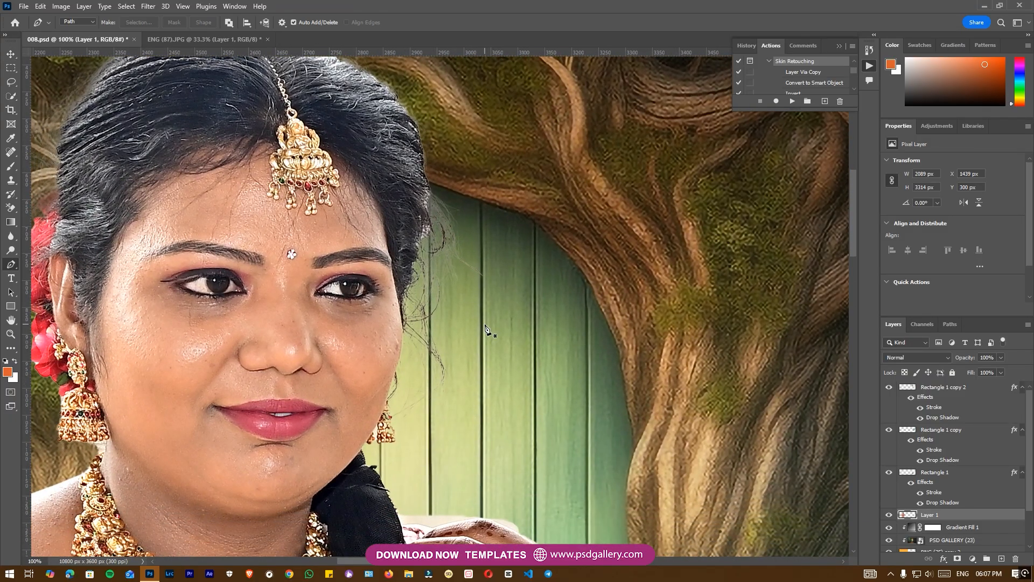
{"action": "left_click_drag", "start_coordinate": [471, 371], "coordinate": [467, 307]}
{"action": "key", "text": "ctrl+plus"}
{"action": "left_click", "coordinate": [517, 323]}
{"action": "left_click", "coordinate": [472, 397]}
{"action": "left_click", "coordinate": [403, 414]}
{"action": "left_click", "coordinate": [371, 415]}
{"action": "left_click", "coordinate": [351, 403]}
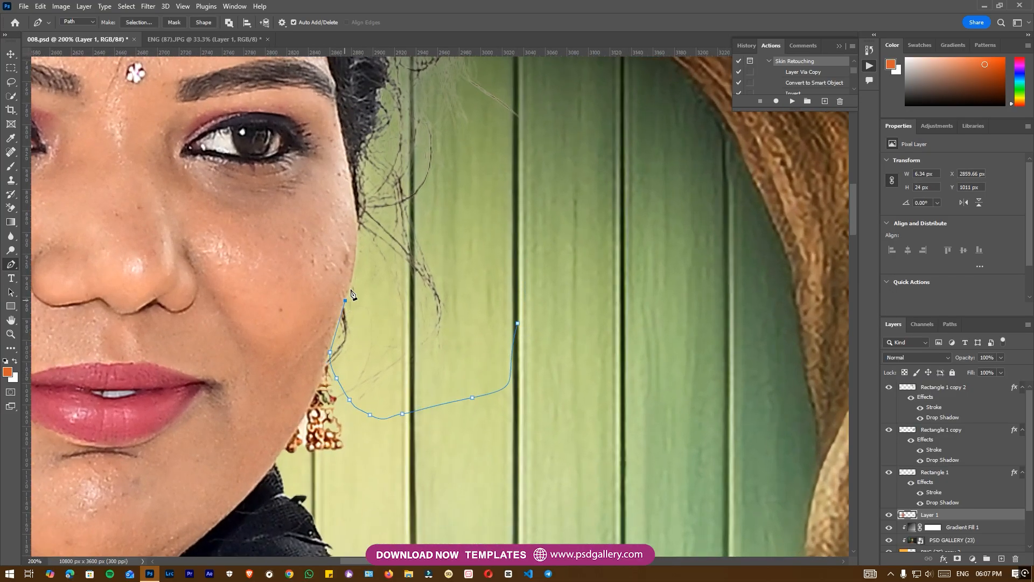
Continue the Pen path up along the outer edge of the hair and over the crown to the parting.
{"action": "left_click_drag", "start_coordinate": [370, 120], "coordinate": [385, 294]}
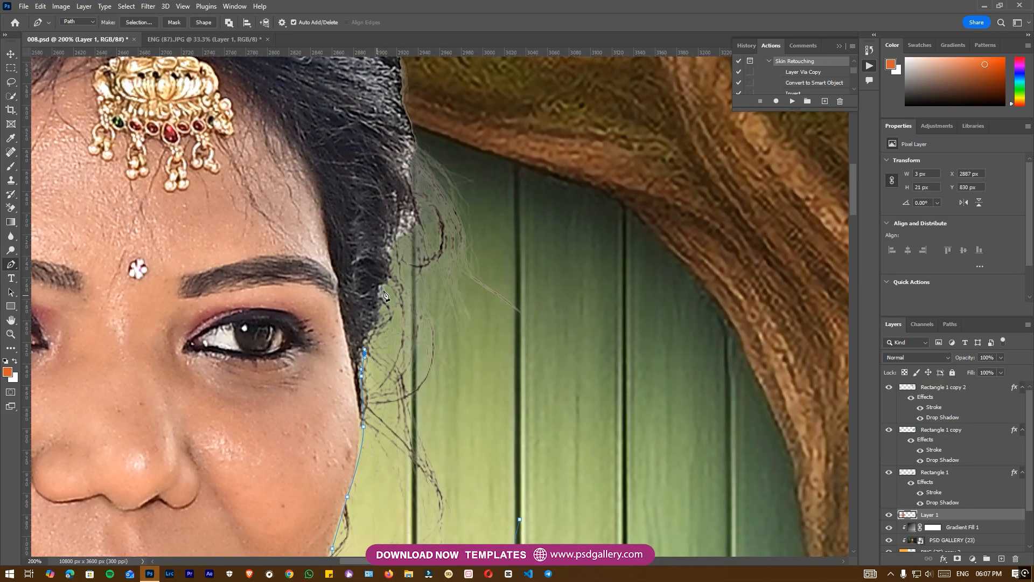
{"action": "left_click_drag", "start_coordinate": [398, 116], "coordinate": [421, 372]}
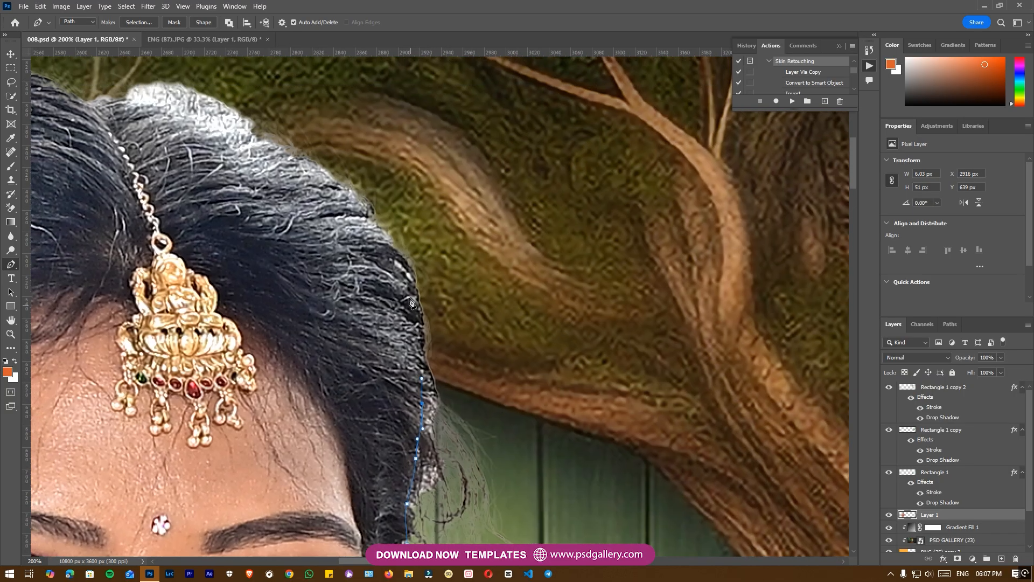
{"action": "left_click_drag", "start_coordinate": [298, 167], "coordinate": [397, 263]}
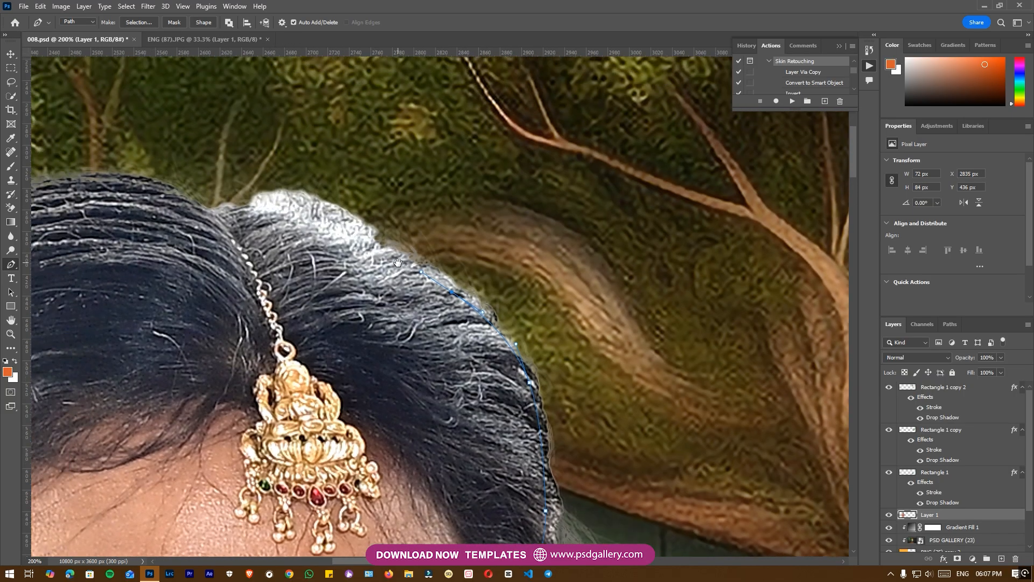
{"action": "left_click_drag", "start_coordinate": [326, 227], "coordinate": [279, 217]}
{"action": "left_click_drag", "start_coordinate": [216, 208], "coordinate": [194, 200]}
Carry the Pen path back through the background around the stray hairs toward its starting point on the door.
{"action": "left_click_drag", "start_coordinate": [161, 129], "coordinate": [202, 119]}
{"action": "left_click_drag", "start_coordinate": [388, 134], "coordinate": [432, 151]}
{"action": "left_click", "coordinate": [601, 277]}
{"action": "left_click_drag", "start_coordinate": [623, 354], "coordinate": [519, 217]}
{"action": "left_click_drag", "start_coordinate": [555, 315], "coordinate": [570, 371]}
{"action": "left_click_drag", "start_coordinate": [594, 424], "coordinate": [519, 210]}
{"action": "left_click_drag", "start_coordinate": [582, 452], "coordinate": [553, 284]}
{"action": "left_click", "coordinate": [527, 323]}
Convert the path to a selection with a 2-pixel feather and delete the stray hair and fringe inside it.
{"action": "left_click", "coordinate": [139, 22]}
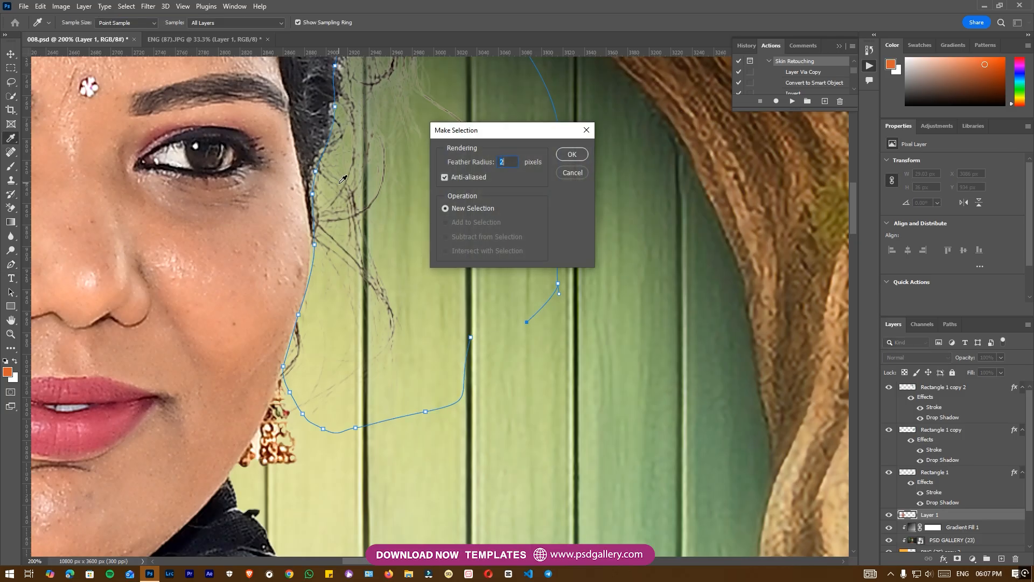
{"action": "key", "text": "Return"}
{"action": "key", "text": "Delete"}
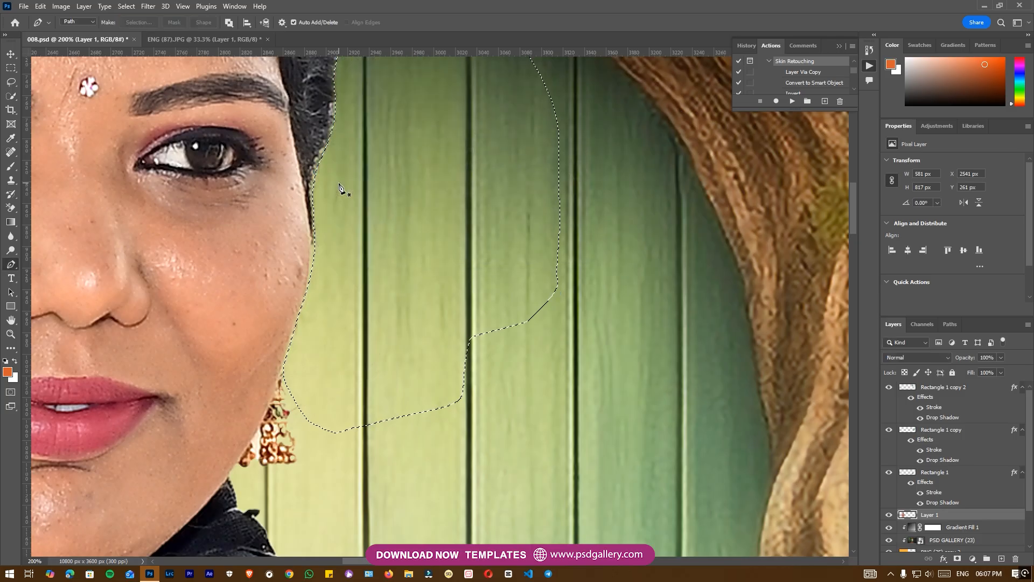
Deselect the area and burn the light hair edge beside the parting with a size 60 brush, midtones, 39% exposure.
{"action": "key", "text": "ctrl+d"}
{"action": "scroll", "coordinate": [402, 215], "scroll_direction": "down", "scroll_amount": 5}
{"action": "scroll", "coordinate": [417, 234], "scroll_direction": "up", "scroll_amount": 3}
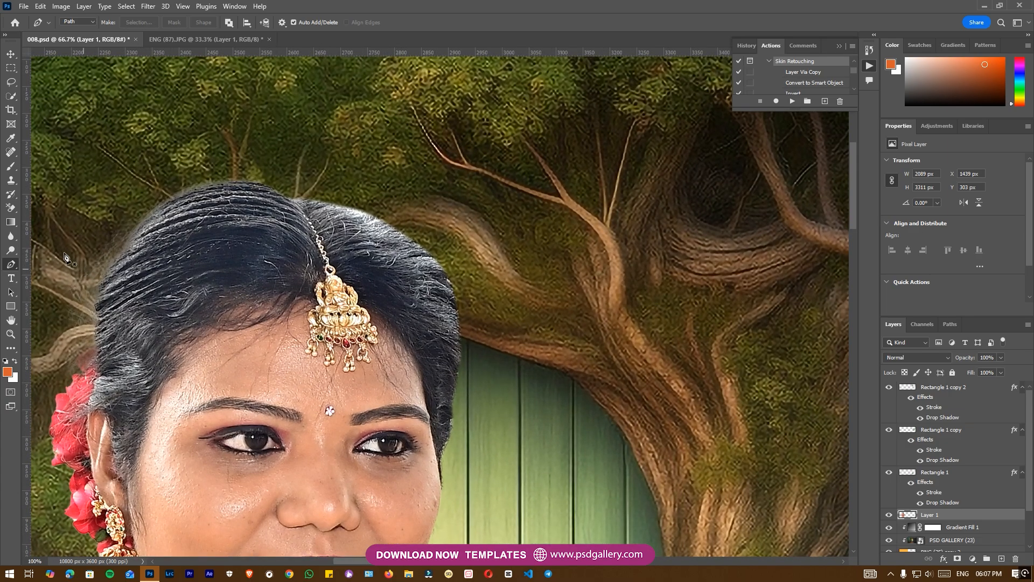
{"action": "left_click_drag", "start_coordinate": [16, 251], "coordinate": [76, 259]}
{"action": "key", "text": "bracketleft"}
{"action": "key", "text": "bracketleft"}
{"action": "key", "text": "bracketleft"}
{"action": "key", "text": "bracketleft"}
{"action": "key", "text": "bracketleft"}
{"action": "key", "text": "bracketleft"}
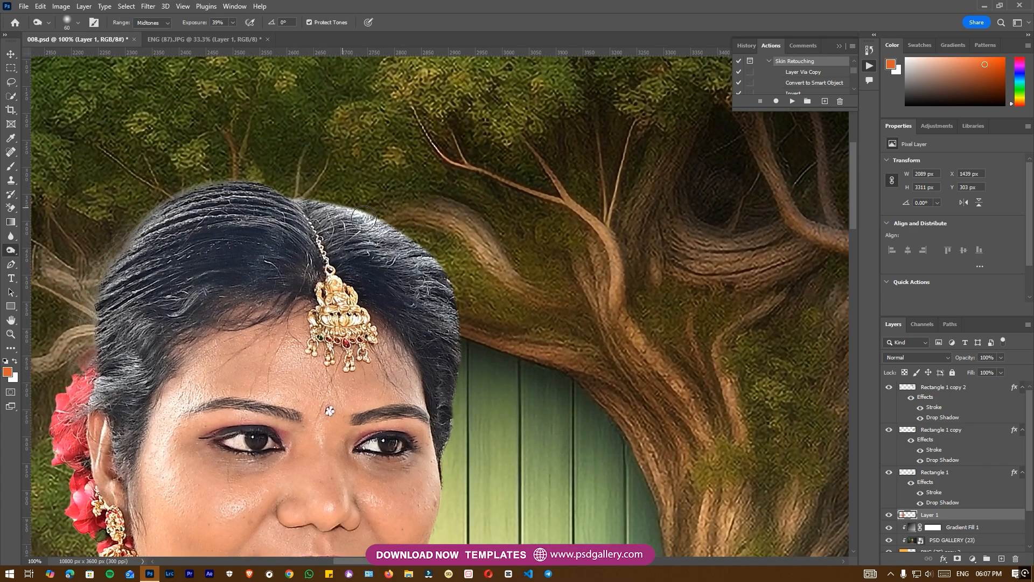
{"action": "mouse_move", "coordinate": [352, 209]}
{"action": "left_mouse_down"}
{"action": "mouse_move", "coordinate": [389, 219]}
{"action": "mouse_move", "coordinate": [374, 212]}
{"action": "mouse_move", "coordinate": [416, 210]}
{"action": "left_mouse_up"}
Enlarge the Burn brush to 100 and darken the light outer edges of the hair on both sides of the head.
{"action": "key", "text": "bracketright"}
{"action": "key", "text": "bracketright"}
{"action": "key", "text": "bracketright"}
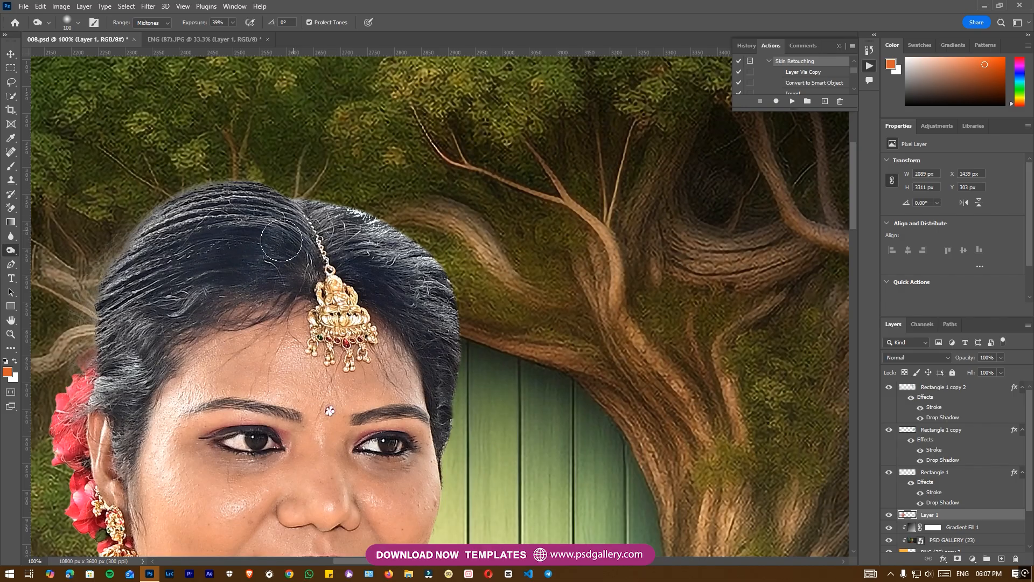
{"action": "left_click_drag", "start_coordinate": [449, 279], "coordinate": [451, 303]}
{"action": "left_click_drag", "start_coordinate": [140, 233], "coordinate": [118, 423]}
Apply Levels to the woman's layer with a black input of 11 and a white input of 240.
{"action": "key", "text": "ctrl+minus"}
{"action": "key", "text": "ctrl+minus"}
{"action": "key", "text": "ctrl+minus"}
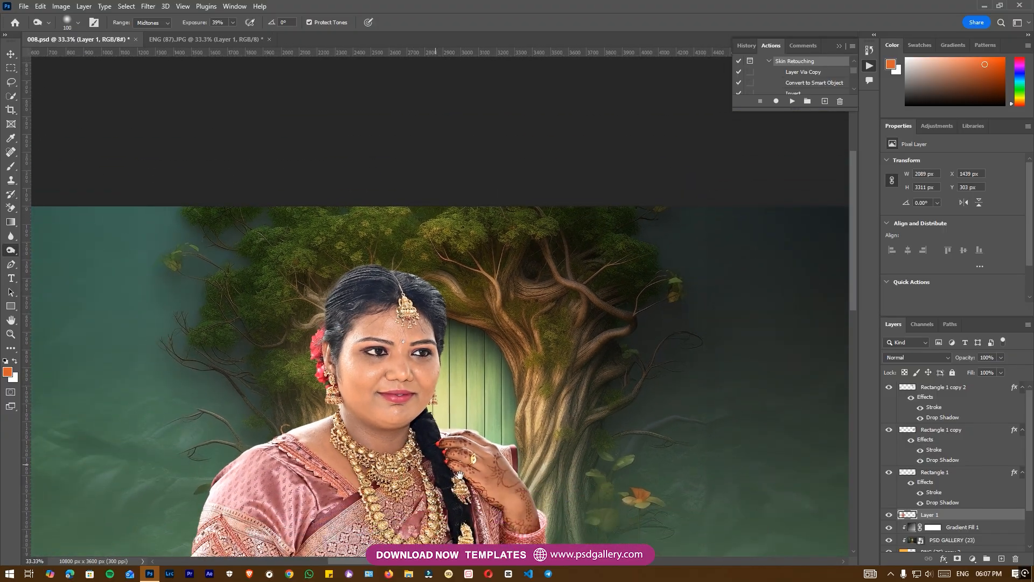
{"action": "left_click_drag", "start_coordinate": [459, 473], "coordinate": [448, 292]}
{"action": "key", "text": "ctrl+l"}
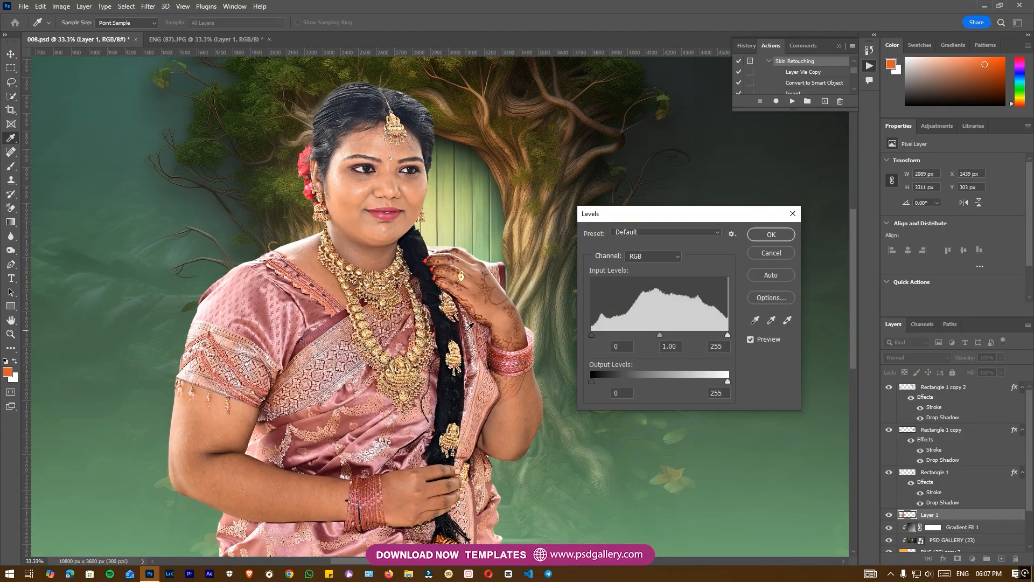
{"action": "left_click_drag", "start_coordinate": [725, 335], "coordinate": [721, 335]}
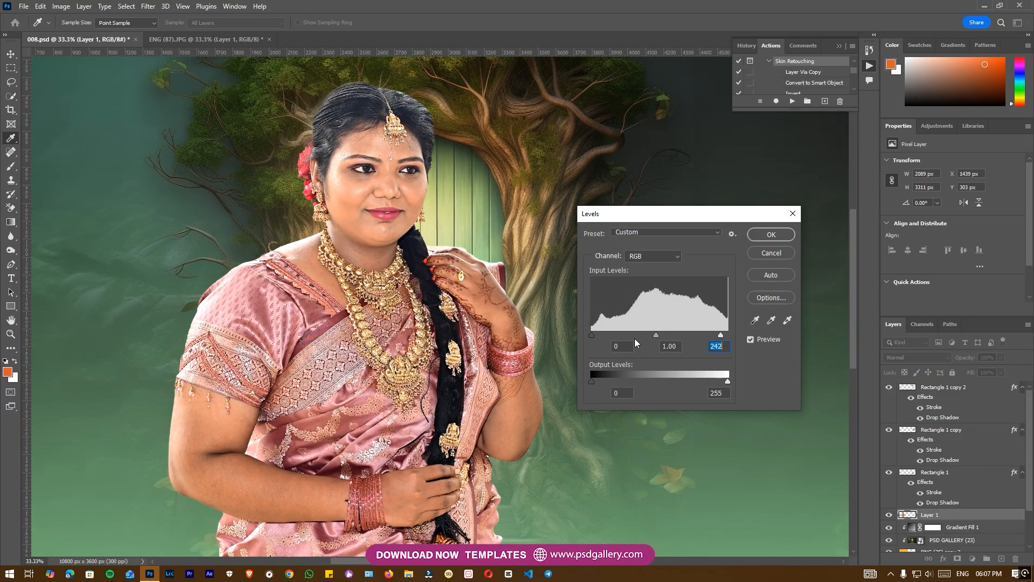
{"action": "left_click_drag", "start_coordinate": [592, 334], "coordinate": [597, 333]}
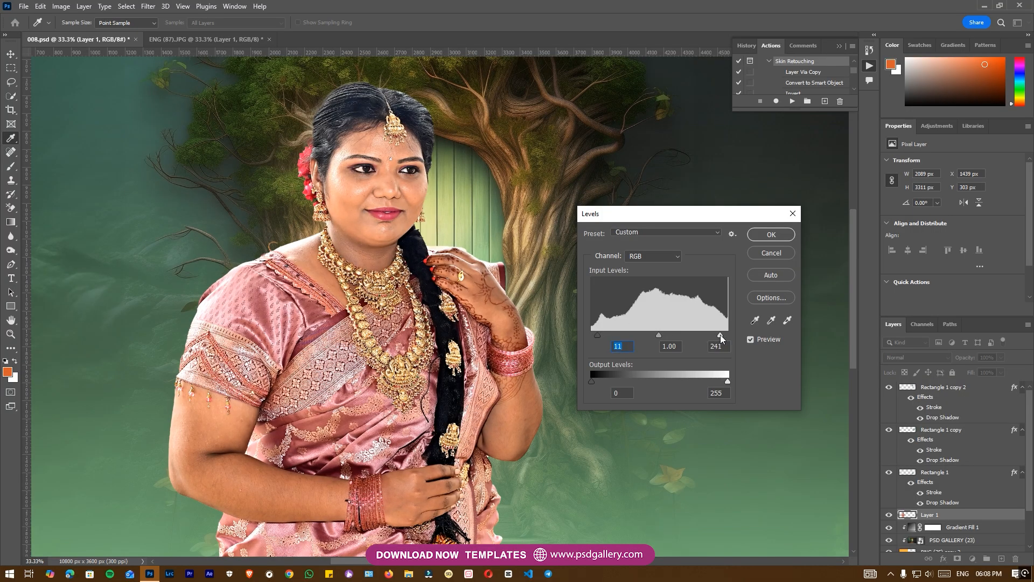
{"action": "left_click_drag", "start_coordinate": [720, 335], "coordinate": [719, 335]}
{"action": "mouse_move", "coordinate": [597, 334]}
{"action": "left_mouse_down"}
{"action": "mouse_move", "coordinate": [587, 334]}
{"action": "mouse_move", "coordinate": [596, 335]}
{"action": "left_mouse_up"}
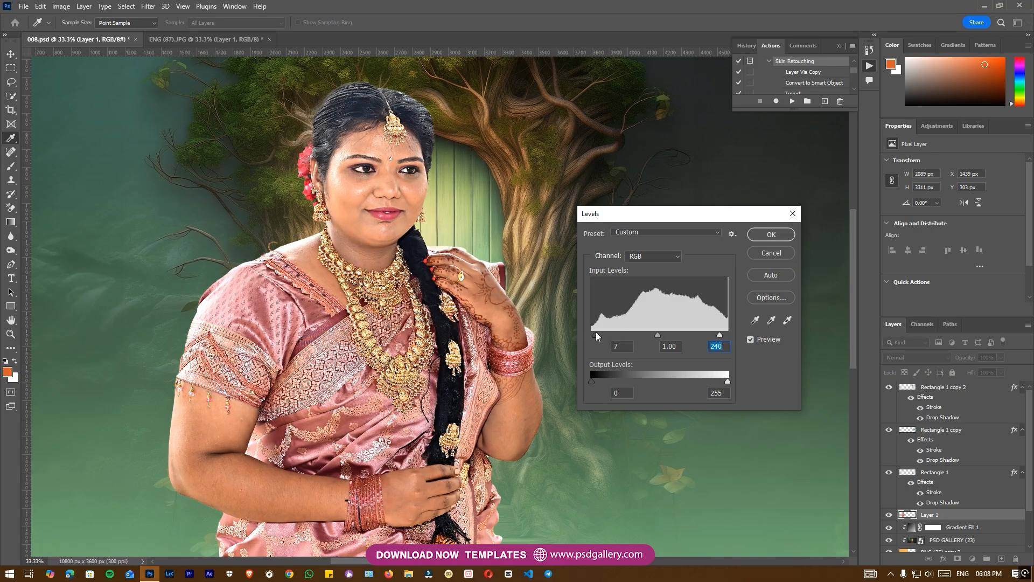
{"action": "left_click", "coordinate": [597, 335]}
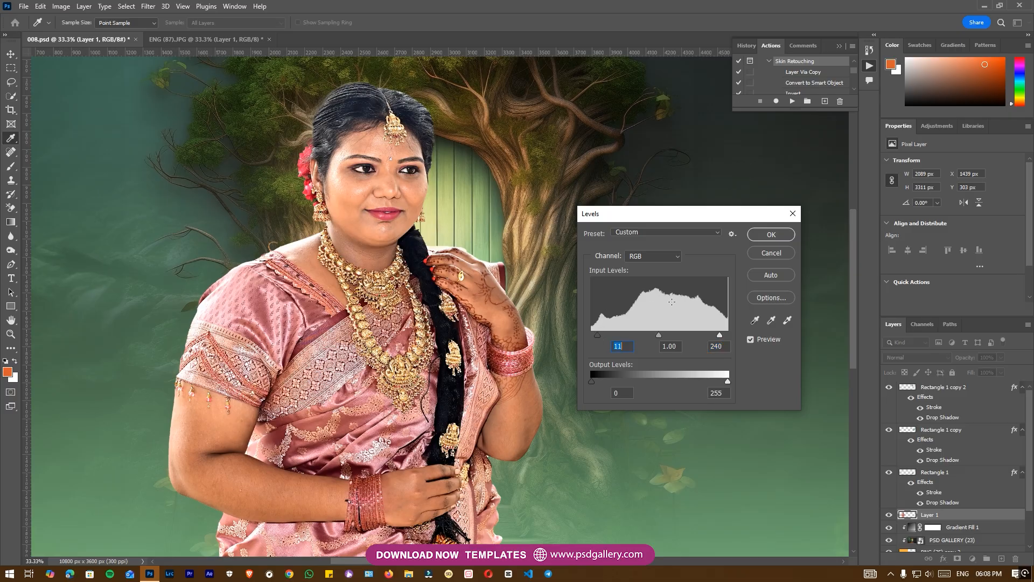
{"action": "left_click", "coordinate": [766, 340]}
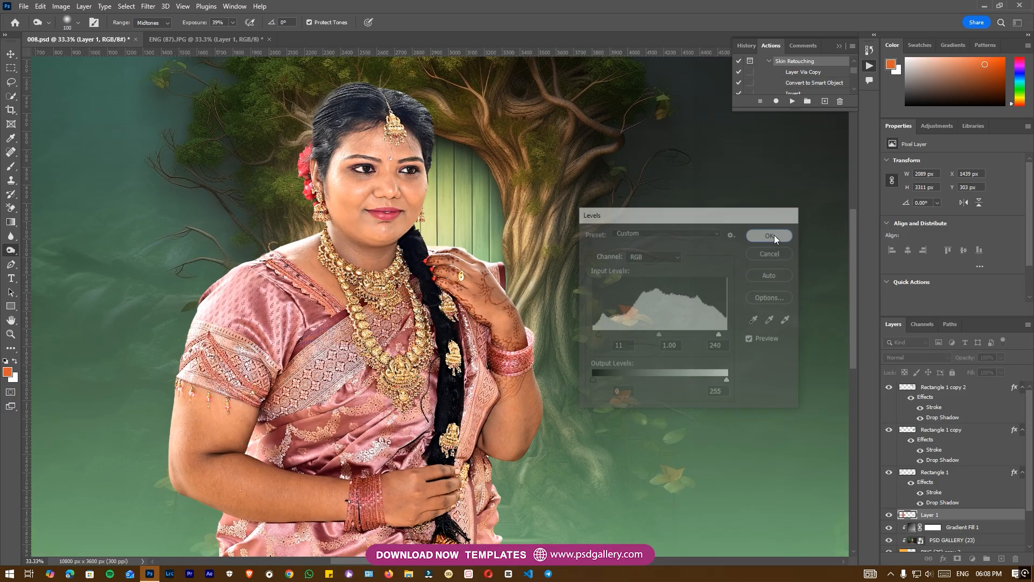
{"action": "left_click", "coordinate": [774, 235]}
Lighten the woman's arms, saree and face with the Dodge tool at size 900, midtones, 41% exposure.
{"action": "key", "text": "ctrl+minus"}
{"action": "key", "text": "o"}
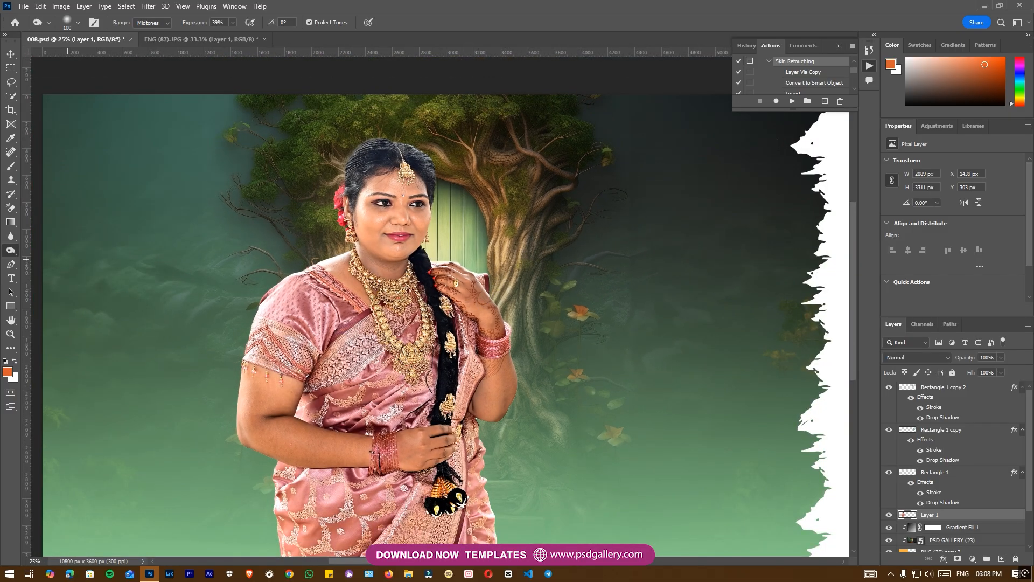
{"action": "right_click", "coordinate": [13, 249]}
{"action": "left_click", "coordinate": [42, 250]}
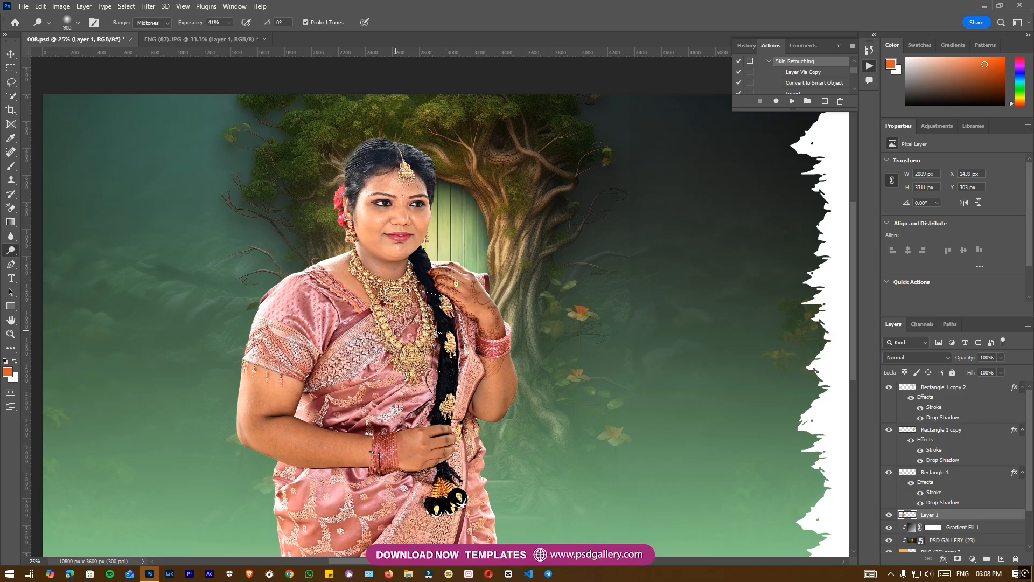
{"action": "mouse_move", "coordinate": [424, 379]}
{"action": "left_mouse_down"}
{"action": "mouse_move", "coordinate": [345, 390]}
{"action": "mouse_move", "coordinate": [330, 434]}
{"action": "left_mouse_up"}
{"action": "left_click_drag", "start_coordinate": [330, 434], "coordinate": [324, 352]}
{"action": "mouse_move", "coordinate": [242, 306]}
{"action": "left_mouse_down"}
{"action": "mouse_move", "coordinate": [249, 343]}
{"action": "mouse_move", "coordinate": [298, 381]}
{"action": "left_mouse_up"}
{"action": "mouse_move", "coordinate": [351, 425]}
{"action": "left_mouse_down"}
{"action": "mouse_move", "coordinate": [393, 461]}
{"action": "mouse_move", "coordinate": [479, 469]}
{"action": "left_mouse_up"}
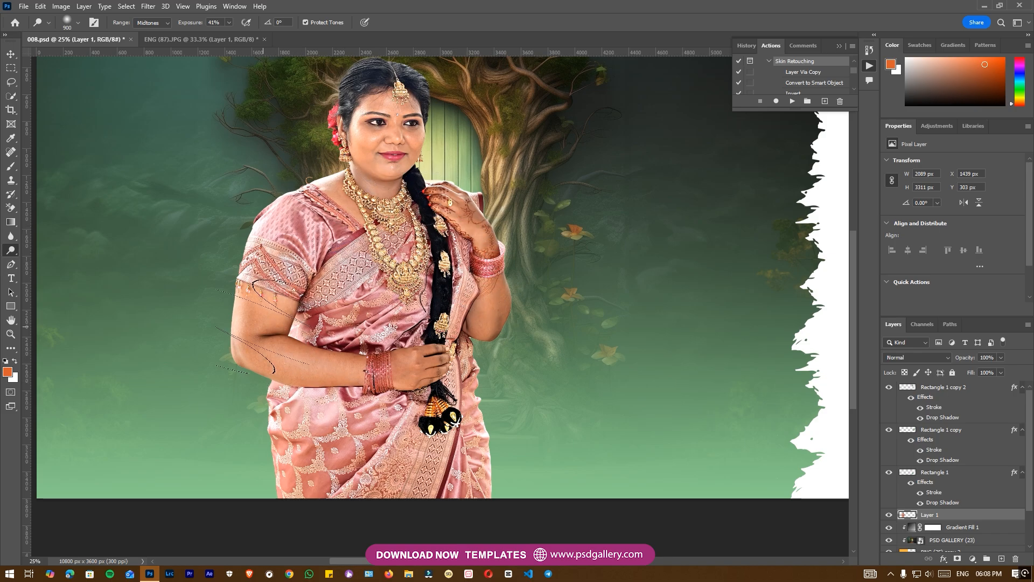
{"action": "scroll", "coordinate": [447, 377], "scroll_direction": "up", "scroll_amount": 3}
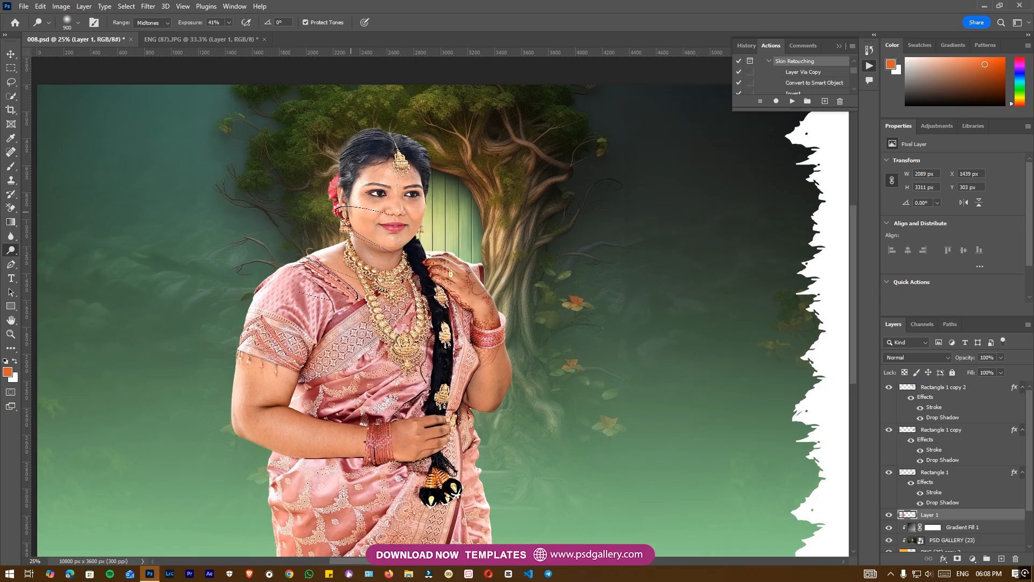
{"action": "scroll", "coordinate": [409, 313], "scroll_direction": "up", "scroll_amount": 3}
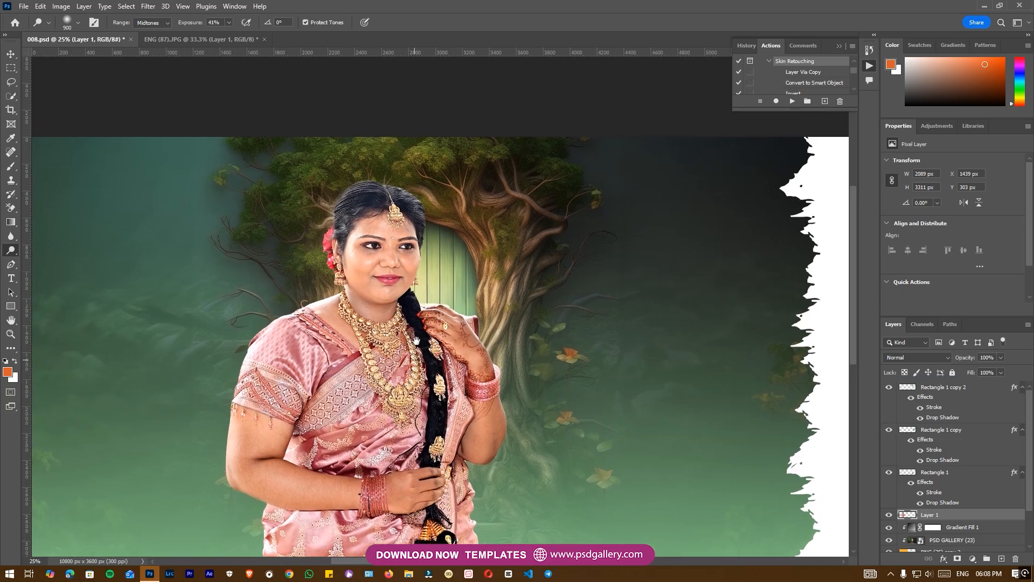
Remove the small blemishes on the cheek beside the green door with the Content-Aware Spot Healing Brush.
{"action": "key", "text": "ctrl+plus"}
{"action": "key", "text": "ctrl+plus"}
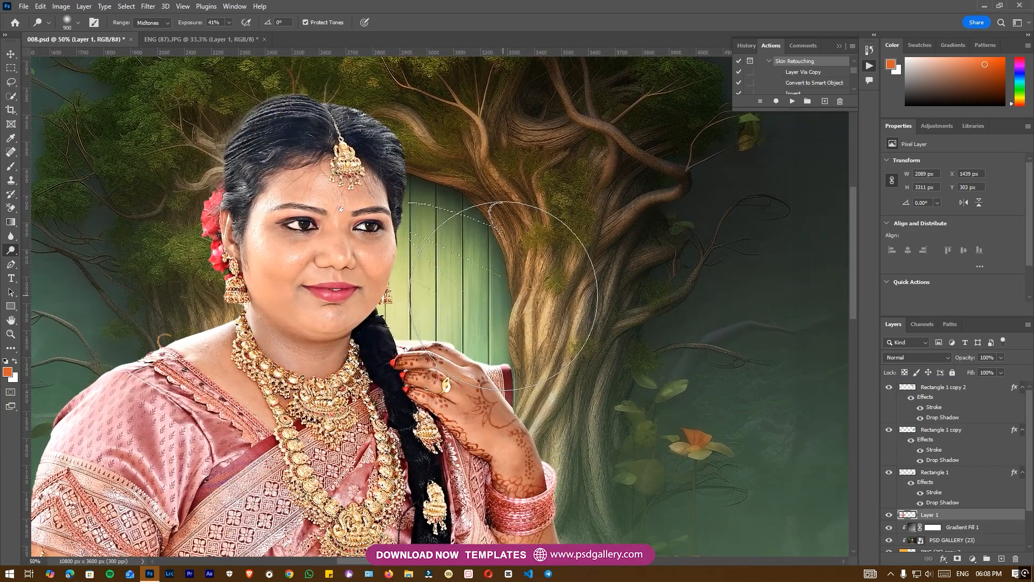
{"action": "key", "text": "j"}
{"action": "mouse_move", "coordinate": [383, 259]}
{"action": "left_mouse_down"}
{"action": "mouse_move", "coordinate": [436, 364]}
{"action": "mouse_move", "coordinate": [474, 319]}
{"action": "left_mouse_up"}
{"action": "key", "text": "ctrl+plus"}
{"action": "key", "text": "ctrl+plus"}
{"action": "key", "text": "ctrl+plus"}
{"action": "key", "text": "bracketleft"}
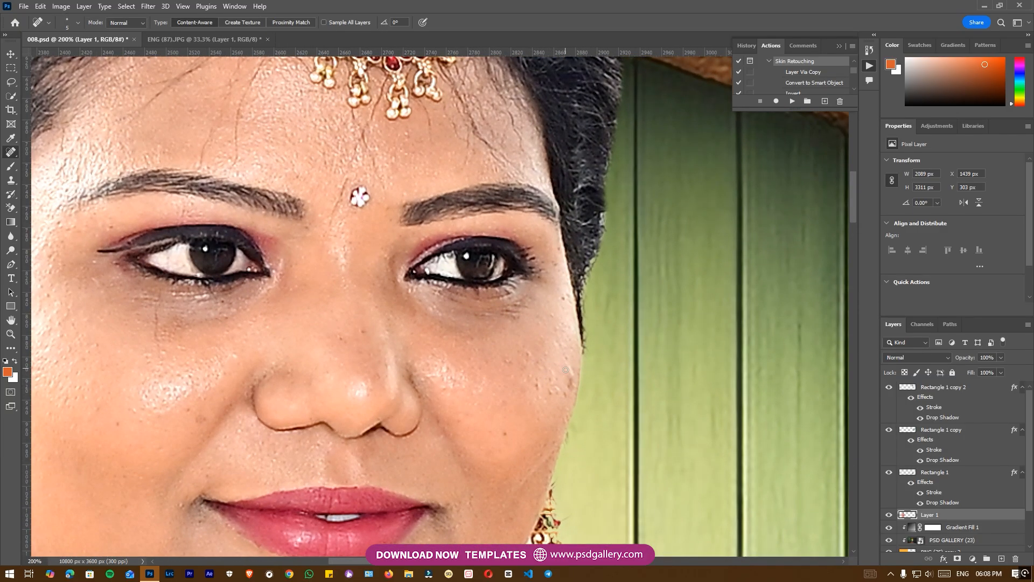
{"action": "left_click_drag", "start_coordinate": [567, 379], "coordinate": [562, 391]}
{"action": "left_click", "coordinate": [564, 301]}
Heal the mark under the eye nearer the flowers and the fine stray hairs on the forehead above it.
{"action": "left_click_drag", "start_coordinate": [486, 304], "coordinate": [622, 401]}
{"action": "left_click_drag", "start_coordinate": [296, 400], "coordinate": [291, 454]}
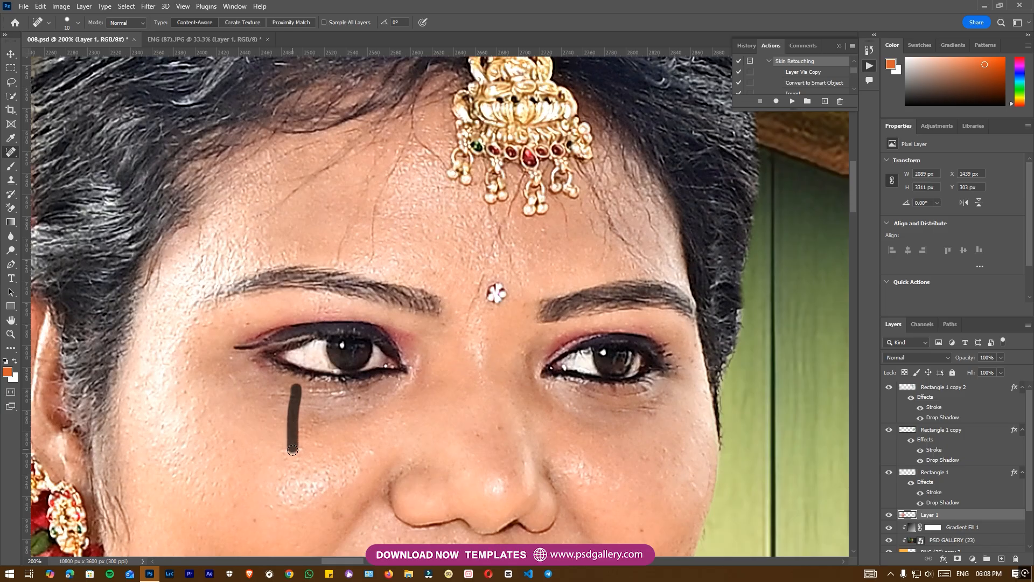
{"action": "mouse_move", "coordinate": [352, 220]}
{"action": "left_mouse_down"}
{"action": "mouse_move", "coordinate": [333, 265]}
{"action": "mouse_move", "coordinate": [380, 215]}
{"action": "mouse_move", "coordinate": [410, 114]}
{"action": "mouse_move", "coordinate": [443, 164]}
{"action": "left_mouse_up"}
{"action": "mouse_move", "coordinate": [279, 204]}
{"action": "left_mouse_down"}
{"action": "mouse_move", "coordinate": [369, 135]}
{"action": "mouse_move", "coordinate": [322, 174]}
{"action": "left_mouse_up"}
{"action": "left_click_drag", "start_coordinate": [372, 194], "coordinate": [374, 239]}
{"action": "mouse_move", "coordinate": [464, 326]}
{"action": "left_mouse_down"}
{"action": "mouse_move", "coordinate": [519, 183]}
{"action": "mouse_move", "coordinate": [503, 272]}
{"action": "mouse_move", "coordinate": [517, 291]}
{"action": "mouse_move", "coordinate": [476, 298]}
{"action": "left_mouse_up"}
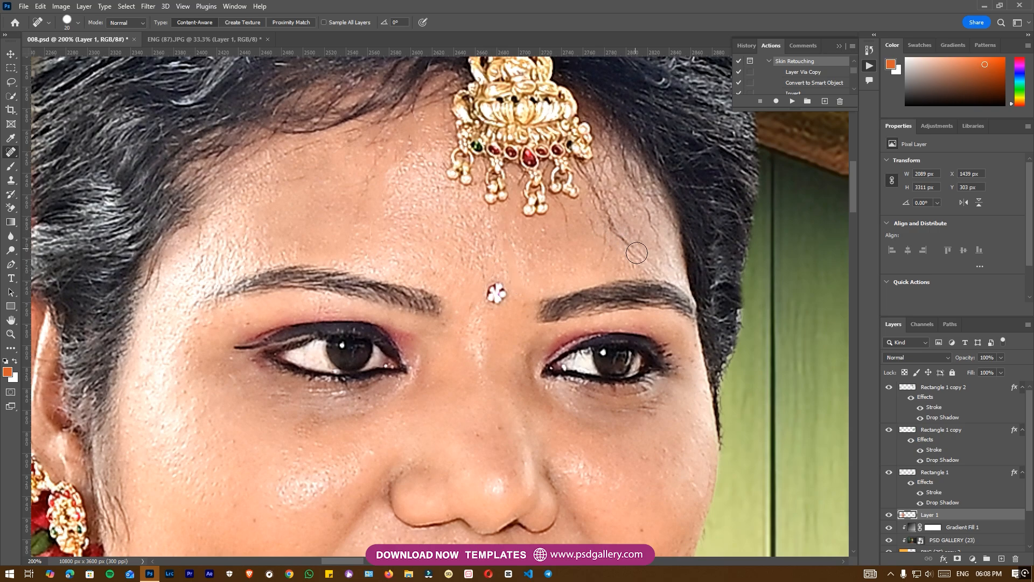
Heal the stray hairs on the forehead between the pendant and the eyebrow nearer the door.
{"action": "left_click_drag", "start_coordinate": [628, 249], "coordinate": [598, 200]}
{"action": "key", "text": "bracketleft"}
{"action": "left_click_drag", "start_coordinate": [640, 256], "coordinate": [640, 262]}
{"action": "mouse_move", "coordinate": [644, 221]}
{"action": "left_mouse_down"}
{"action": "mouse_move", "coordinate": [660, 243]}
{"action": "mouse_move", "coordinate": [627, 259]}
{"action": "left_mouse_up"}
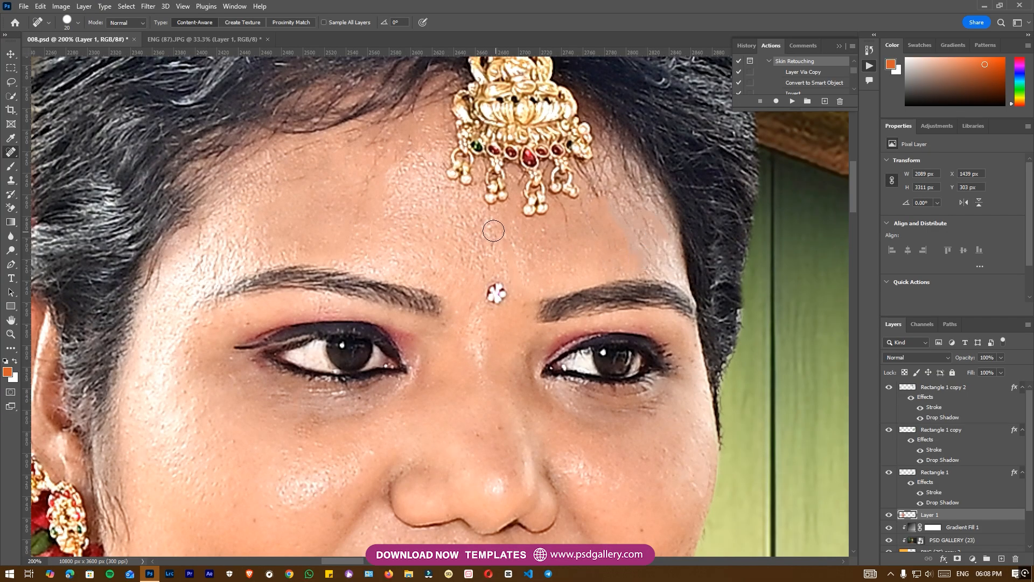
Heal the stray light strands across the top of the hair.
{"action": "scroll", "coordinate": [618, 257], "scroll_direction": "up", "scroll_amount": 3}
{"action": "key", "text": "ctrl+minus"}
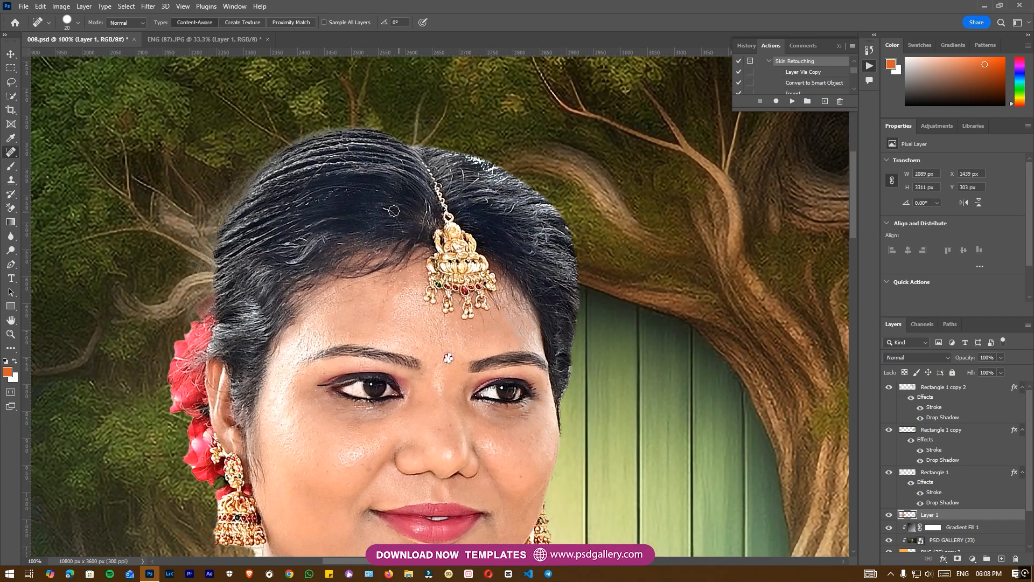
{"action": "left_click_drag", "start_coordinate": [307, 186], "coordinate": [345, 159]}
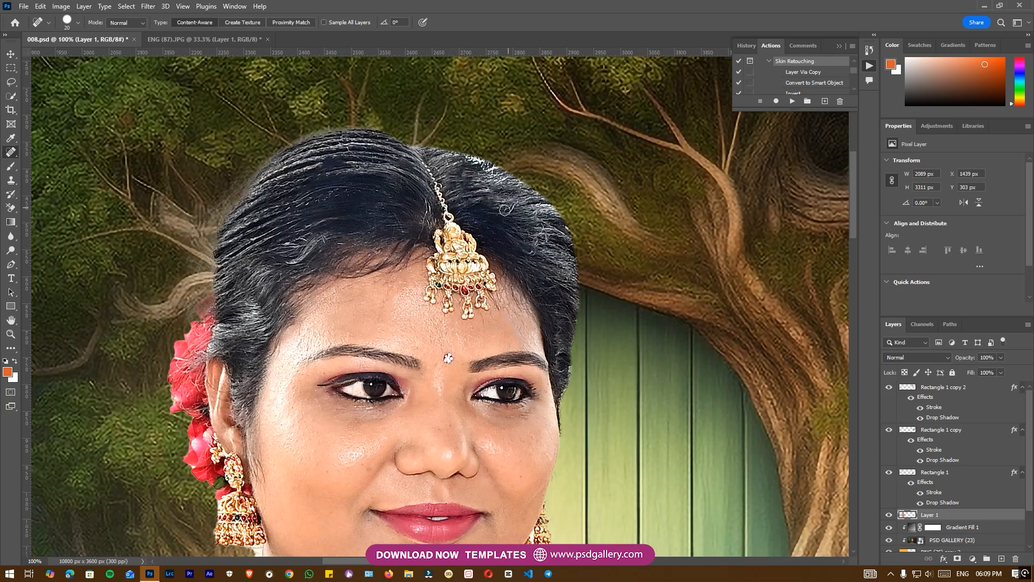
Paint over the white teeth gap between the lips with the Spot Healing Brush to close the mouth.
{"action": "key", "text": "ctrl+minus"}
{"action": "left_click_drag", "start_coordinate": [503, 306], "coordinate": [480, 258]}
{"action": "scroll", "coordinate": [463, 281], "scroll_direction": "up", "scroll_amount": 5}
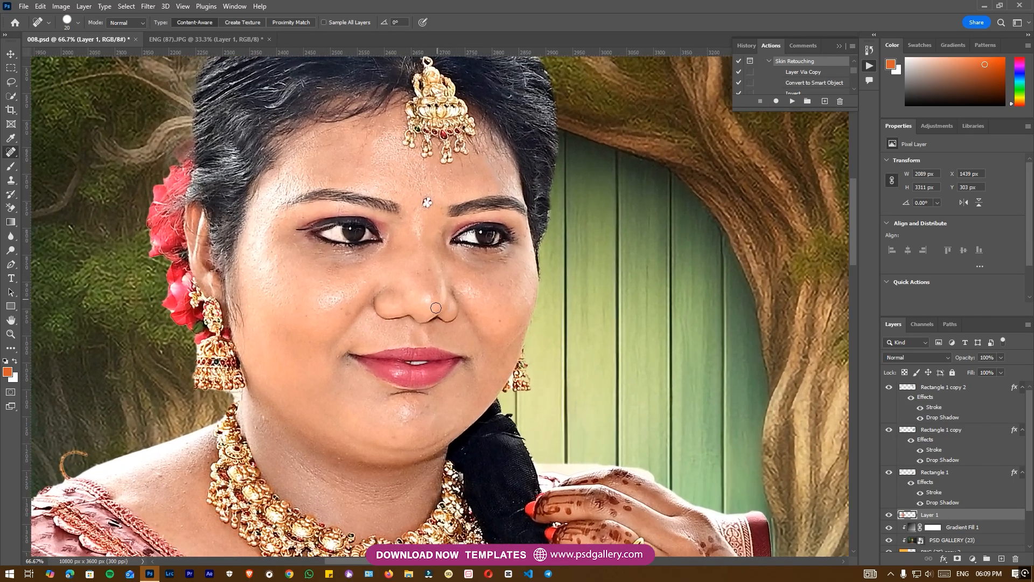
{"action": "scroll", "coordinate": [411, 263], "scroll_direction": "up", "scroll_amount": 3}
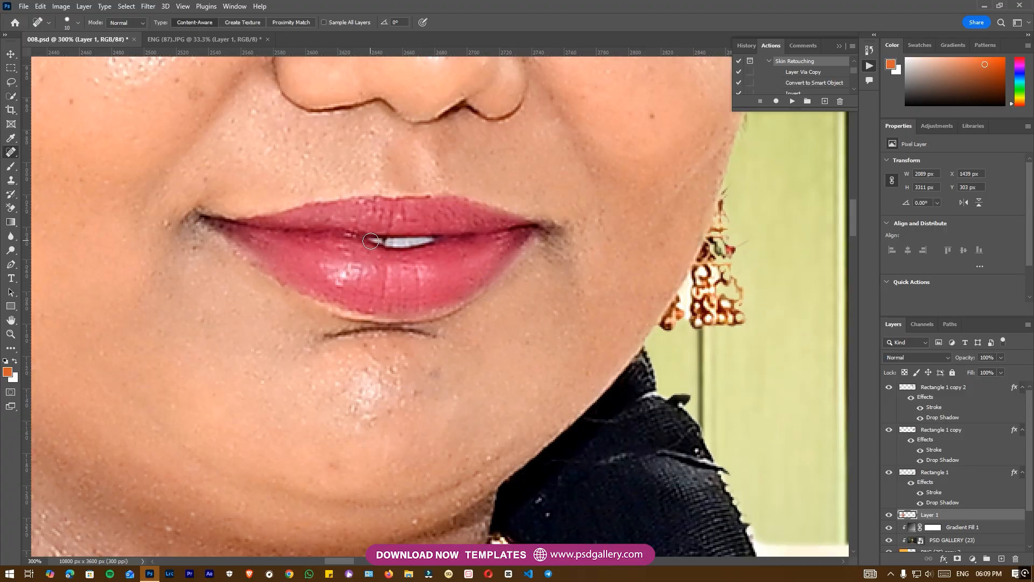
{"action": "key", "text": "bracketright"}
{"action": "left_click_drag", "start_coordinate": [372, 241], "coordinate": [425, 241]}
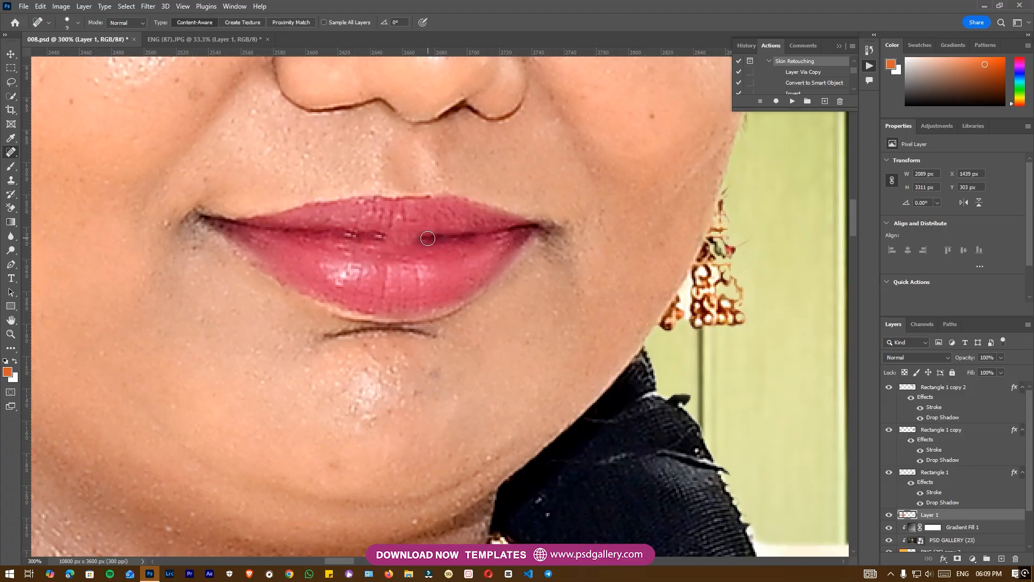
Heal the dark crease directly beneath the lower lip.
{"action": "scroll", "coordinate": [355, 337], "scroll_direction": "up", "scroll_amount": 2}
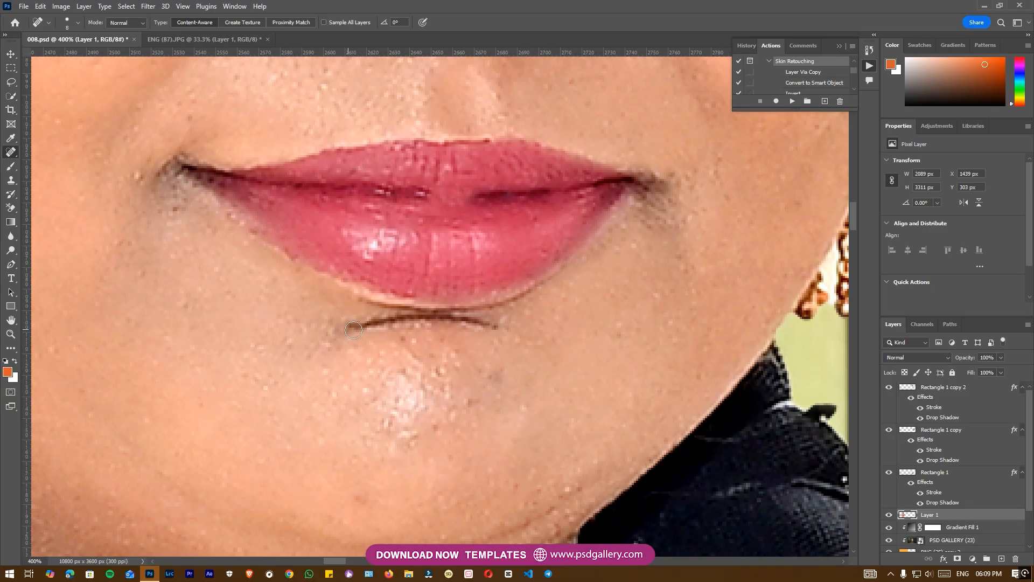
{"action": "mouse_move", "coordinate": [352, 328]}
{"action": "left_mouse_down"}
{"action": "mouse_move", "coordinate": [495, 331]}
{"action": "mouse_move", "coordinate": [464, 322]}
{"action": "mouse_move", "coordinate": [360, 327]}
{"action": "mouse_move", "coordinate": [418, 319]}
{"action": "left_mouse_up"}
{"action": "left_click", "coordinate": [446, 323]}
Dodge the woman's forearm, saree and raised arm with the size 900 brush, midtones, 41% exposure.
{"action": "scroll", "coordinate": [555, 317], "scroll_direction": "down", "scroll_amount": 6}
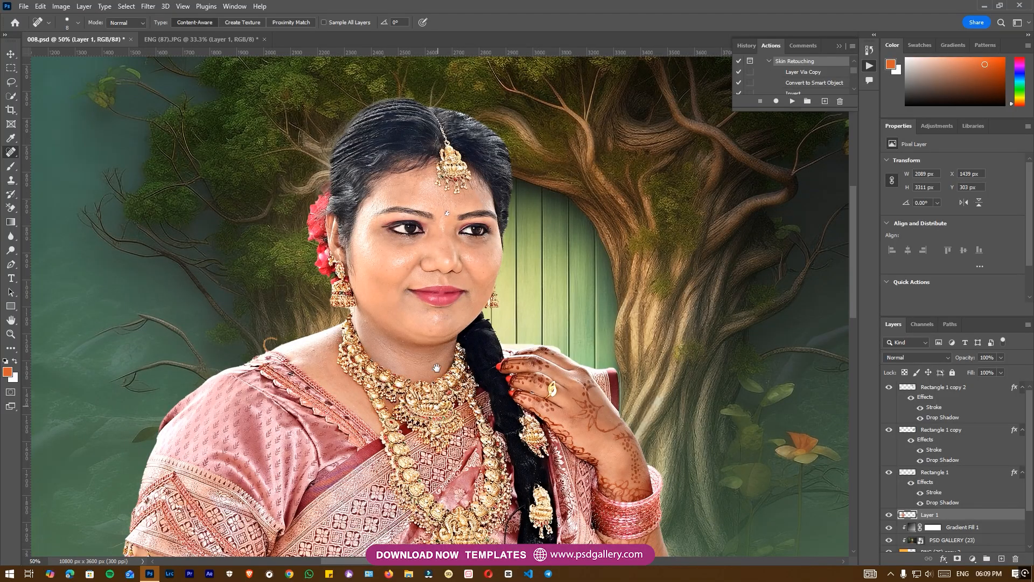
{"action": "scroll", "coordinate": [437, 368], "scroll_direction": "down", "scroll_amount": 3}
{"action": "scroll", "coordinate": [167, 295], "scroll_direction": "down", "scroll_amount": 1}
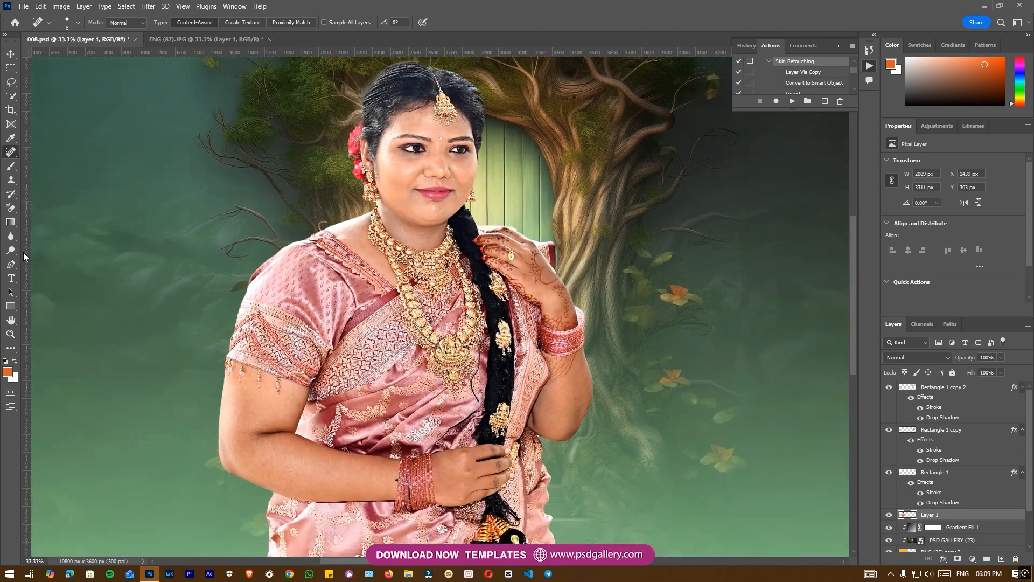
{"action": "left_click", "coordinate": [11, 251]}
{"action": "left_click_drag", "start_coordinate": [372, 457], "coordinate": [361, 402]}
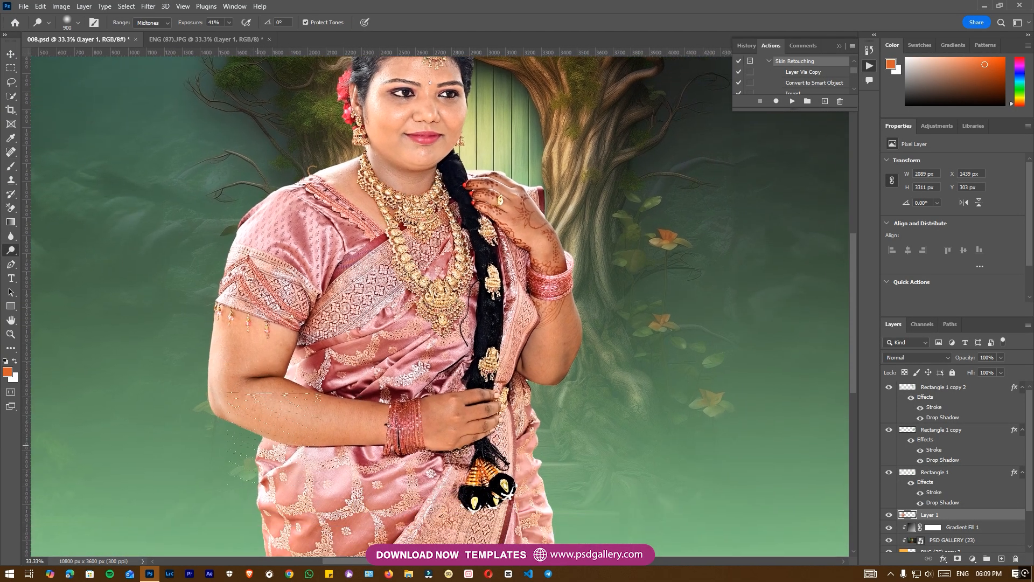
{"action": "scroll", "coordinate": [380, 302], "scroll_direction": "down", "scroll_amount": 2}
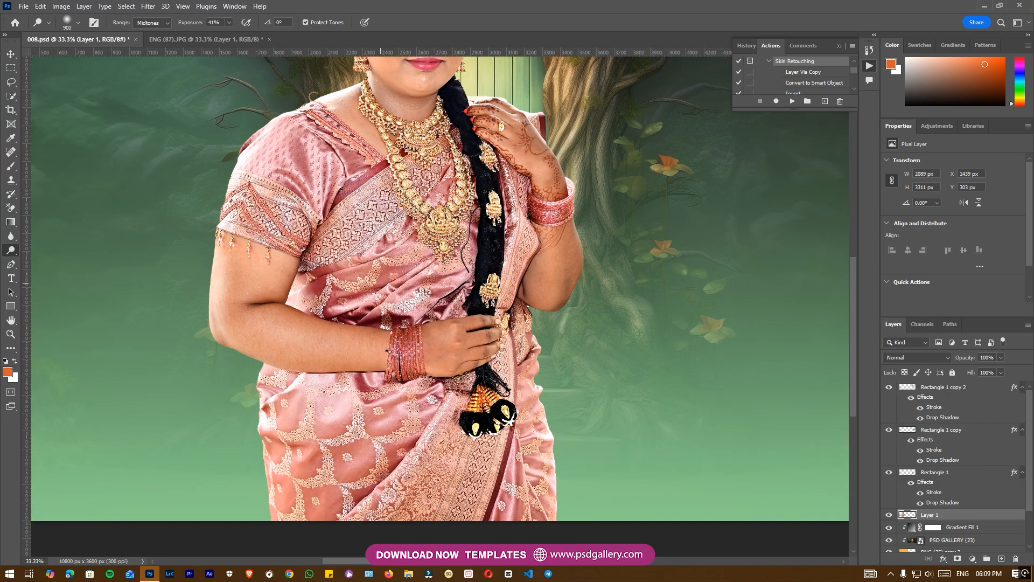
{"action": "left_click_drag", "start_coordinate": [450, 273], "coordinate": [440, 351]}
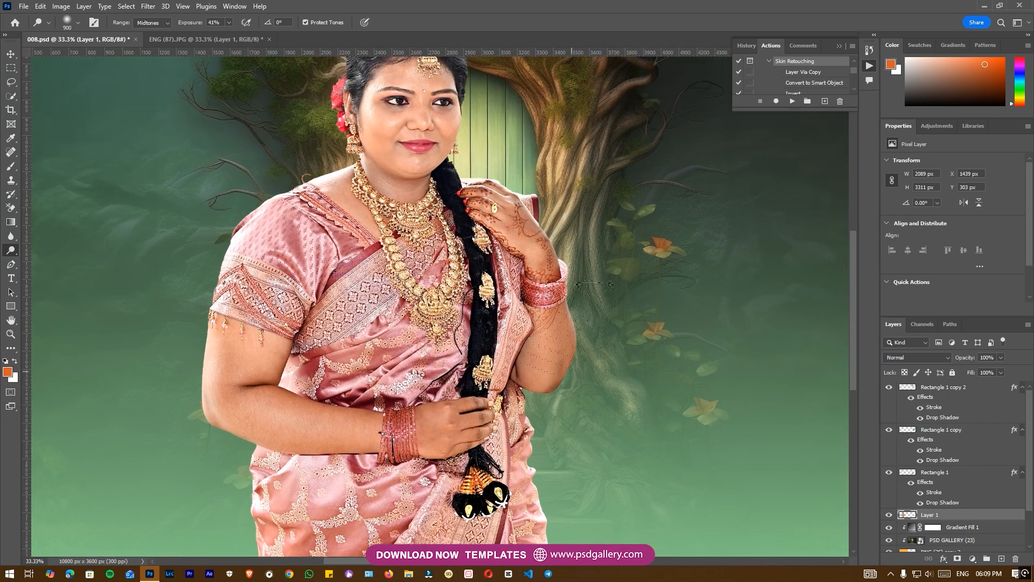
{"action": "left_click_drag", "start_coordinate": [600, 299], "coordinate": [594, 337]}
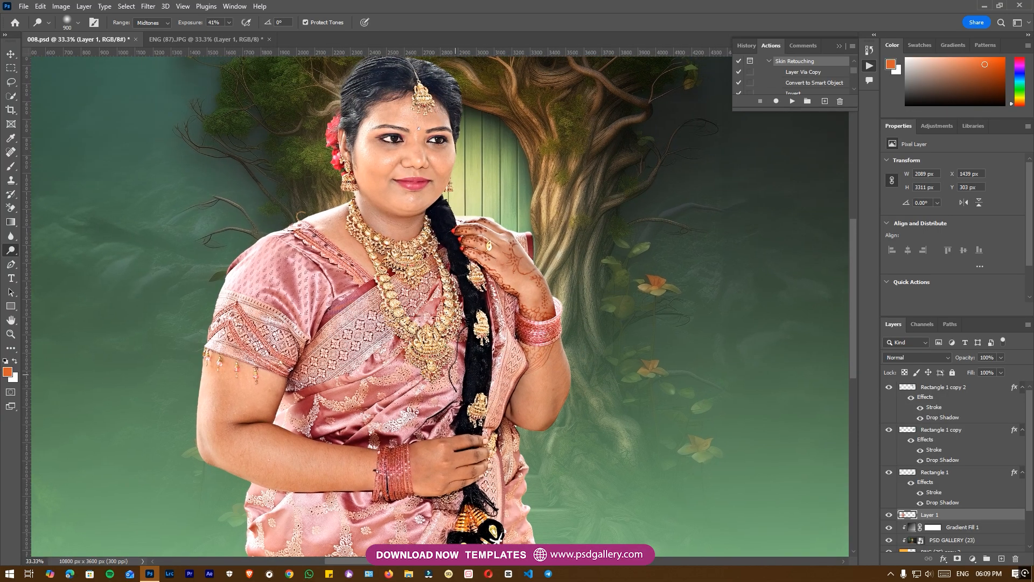
{"action": "left_click_drag", "start_coordinate": [413, 315], "coordinate": [420, 351]}
Remove the loose black strand curving over the saree between the necklace and the braid with the Spot Healing Brush.
{"action": "key", "text": "j"}
{"action": "mouse_move", "coordinate": [486, 447]}
{"action": "left_mouse_down"}
{"action": "mouse_move", "coordinate": [411, 334]}
{"action": "mouse_move", "coordinate": [426, 362]}
{"action": "left_mouse_up"}
{"action": "key", "text": "ctrl+plus"}
{"action": "key", "text": "ctrl+plus"}
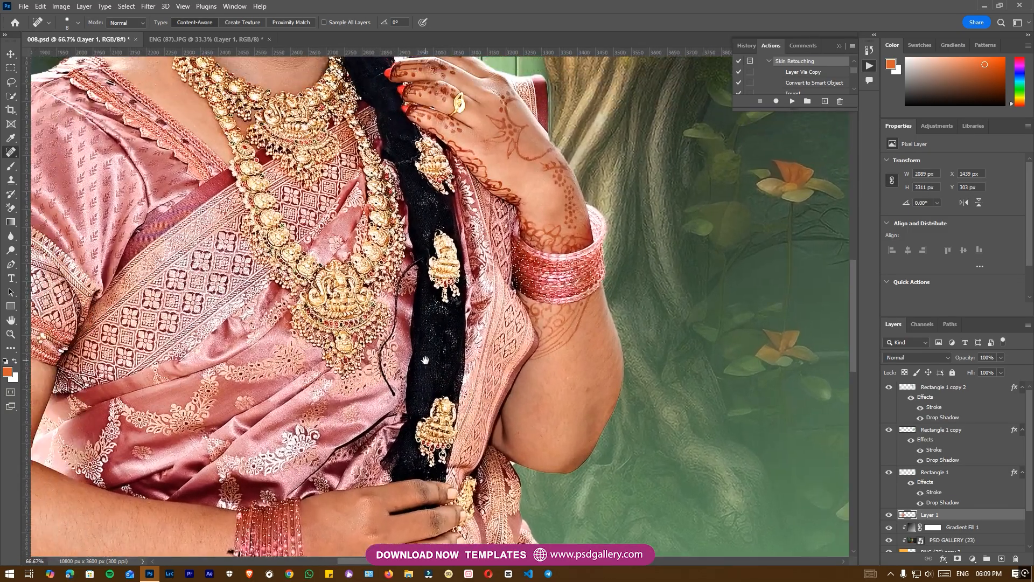
{"action": "key", "text": "ctrl+plus"}
{"action": "left_click_drag", "start_coordinate": [374, 442], "coordinate": [435, 427]}
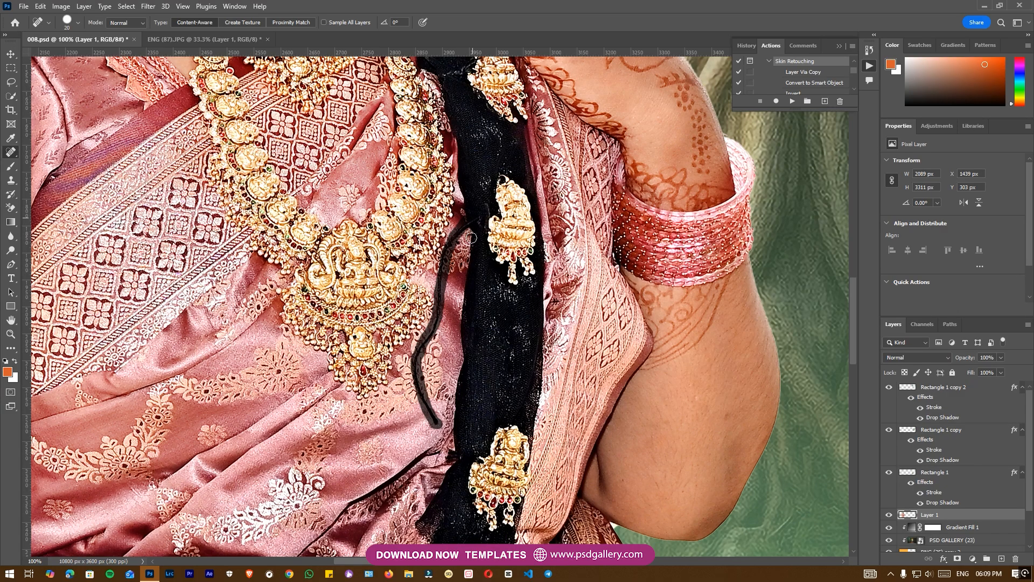
{"action": "key", "text": "ctrl+minus"}
{"action": "key", "text": "ctrl+minus"}
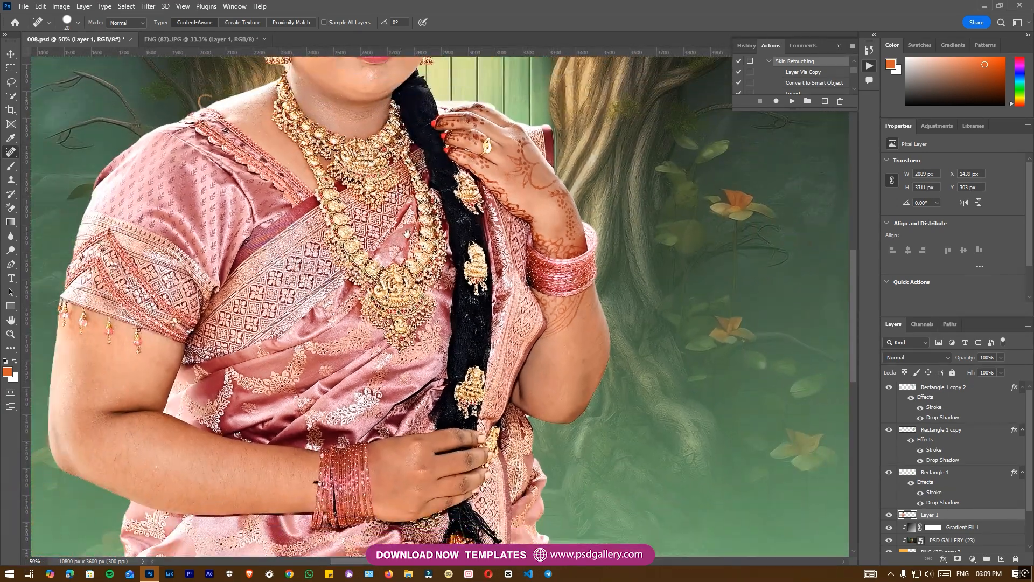
Burn the top of the woman's hair and the side hair near her ear with the size 100 brush, midtones, 39% exposure.
{"action": "left_click_drag", "start_coordinate": [403, 210], "coordinate": [411, 421]}
{"action": "key", "text": "v"}
{"action": "right_click", "coordinate": [351, 160]}
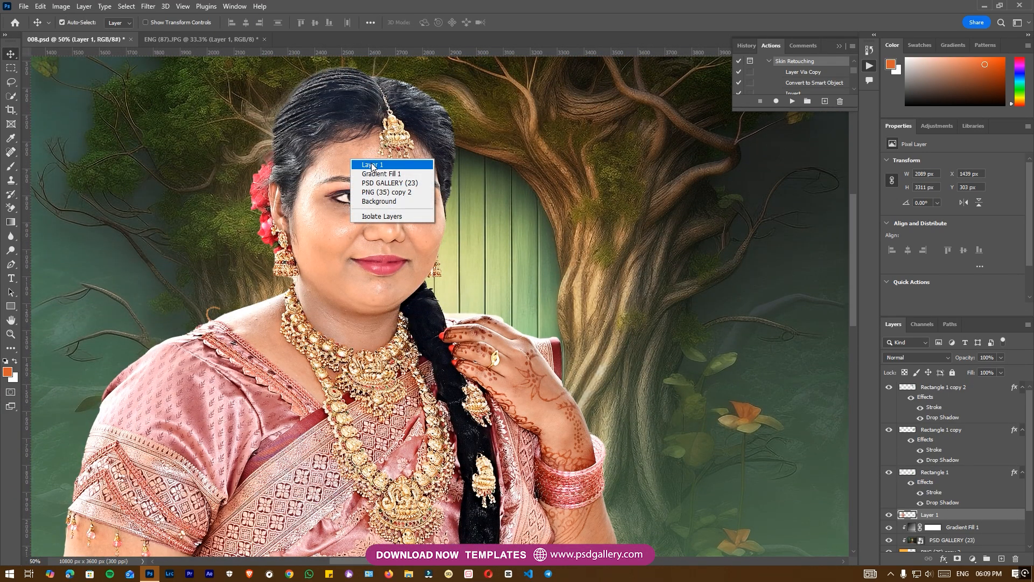
{"action": "left_click", "coordinate": [373, 165]}
{"action": "left_click_drag", "start_coordinate": [361, 157], "coordinate": [360, 249]}
{"action": "right_click", "coordinate": [12, 253]}
{"action": "left_click", "coordinate": [54, 262]}
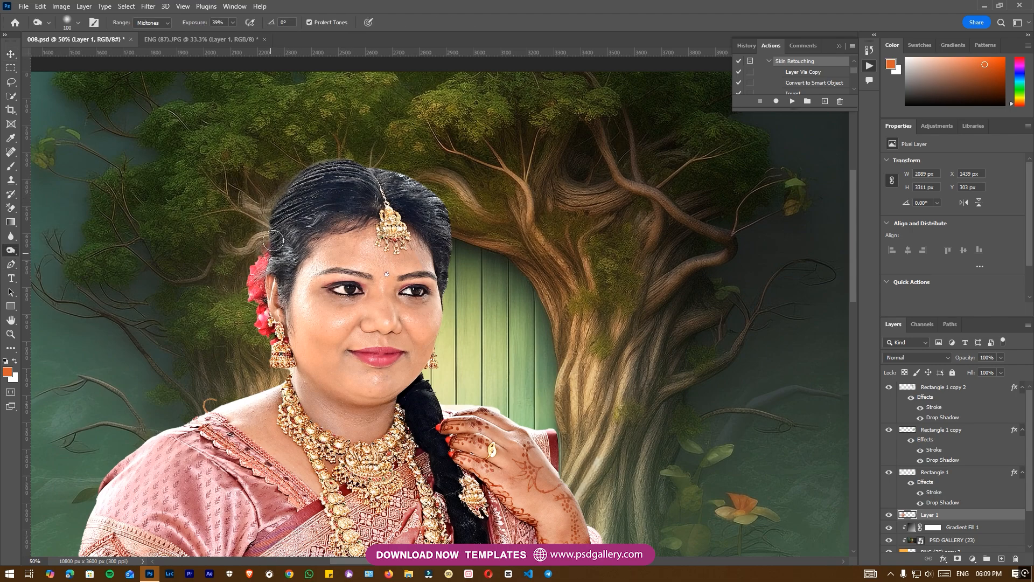
{"action": "left_click_drag", "start_coordinate": [381, 170], "coordinate": [446, 202]}
{"action": "left_click_drag", "start_coordinate": [264, 258], "coordinate": [282, 252]}
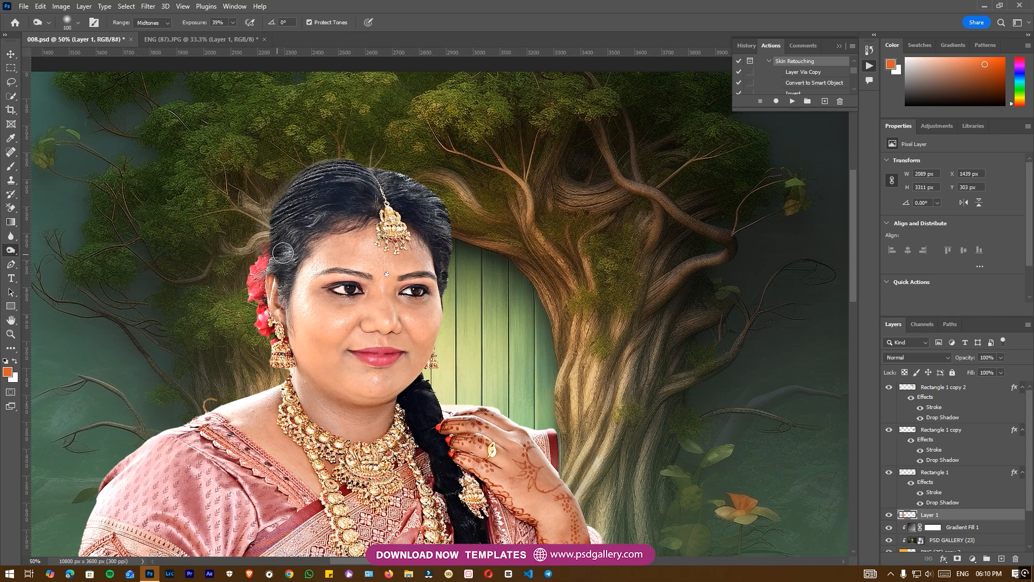
Select the woman's layer, Layer 1, and run the Skin Retouching action on it.
{"action": "left_click_drag", "start_coordinate": [472, 374], "coordinate": [475, 331]}
{"action": "key", "text": "v"}
{"action": "right_click", "coordinate": [392, 254]}
{"action": "left_click", "coordinate": [410, 261]}
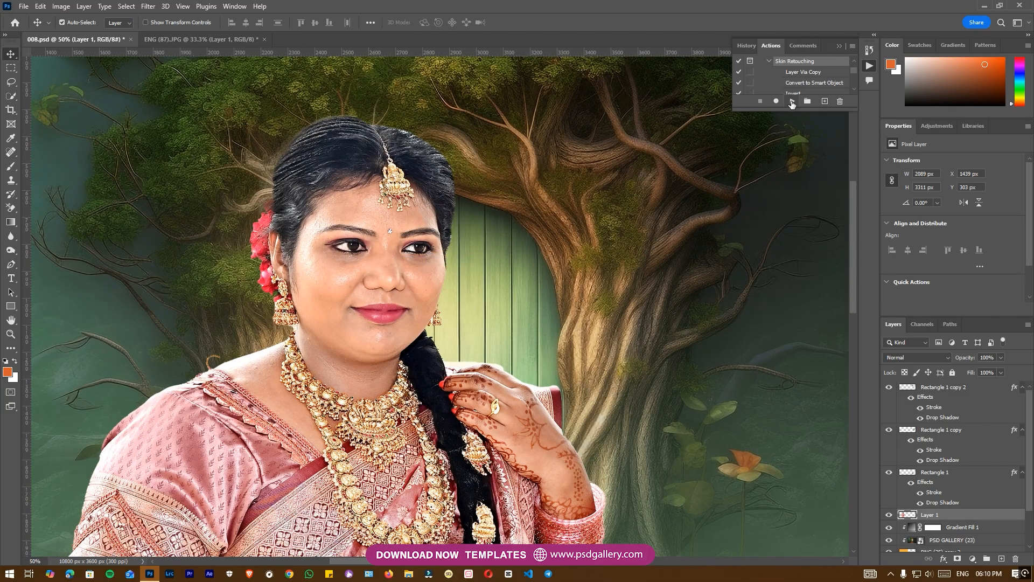
{"action": "left_click", "coordinate": [769, 60]}
{"action": "left_click", "coordinate": [790, 100]}
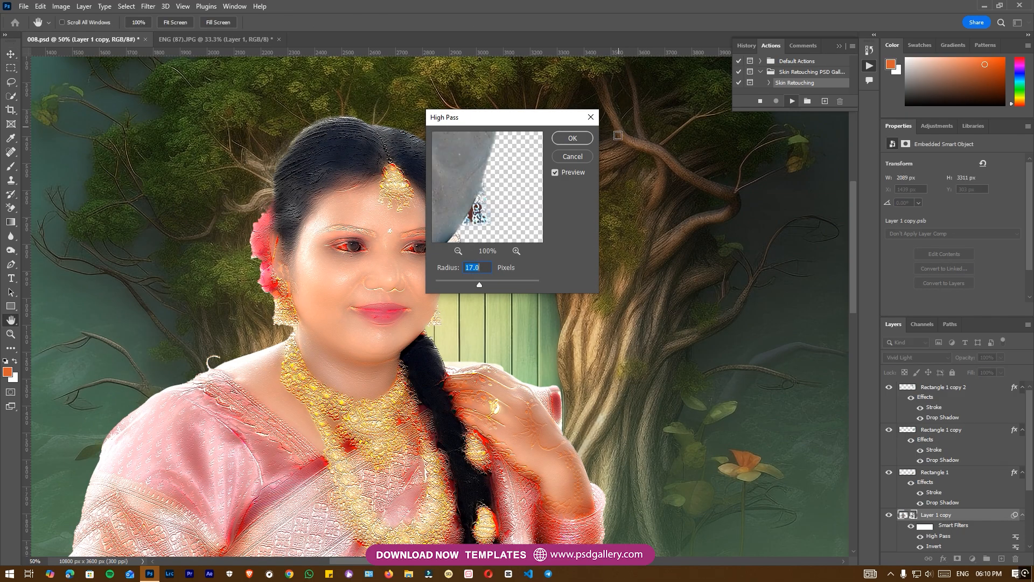
Lower the High Pass radius and the Gaussian Blur radius requested by the action, accepting both filters.
{"action": "left_click", "coordinate": [473, 281]}
{"action": "left_click_drag", "start_coordinate": [468, 283], "coordinate": [467, 283]}
{"action": "left_click", "coordinate": [581, 137]}
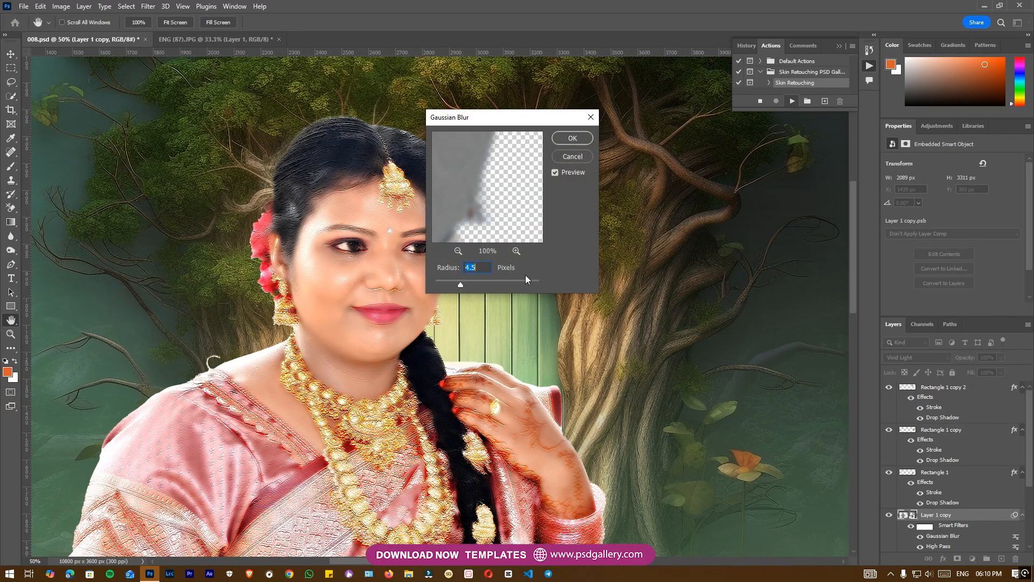
{"action": "left_click", "coordinate": [450, 283]}
{"action": "left_click", "coordinate": [438, 281]}
{"action": "left_click", "coordinate": [574, 140]}
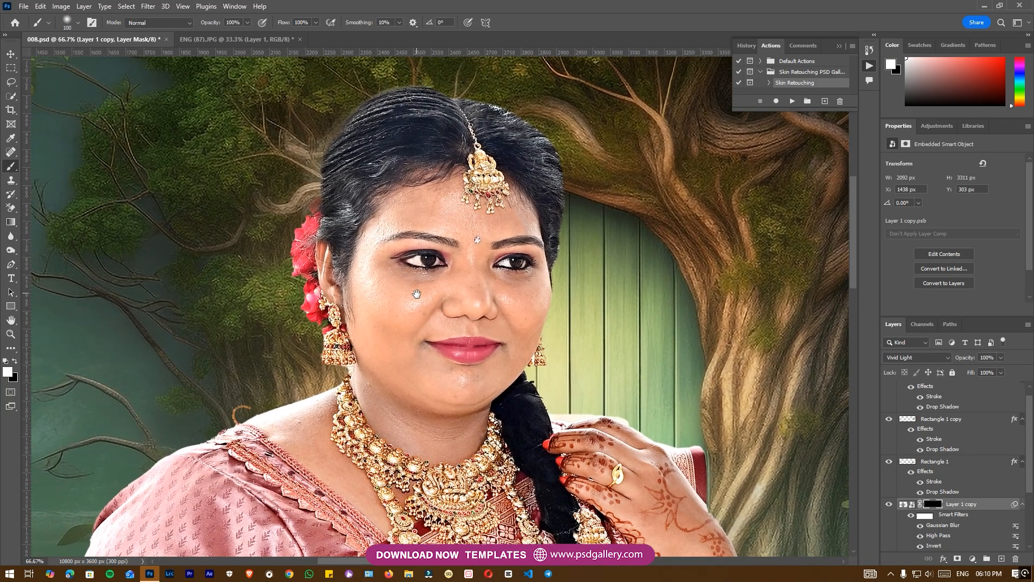
Paint white on the Layer 1 copy mask with a size 60 brush to smooth the cheeks, forehead, nose and under-eye skin.
{"action": "key", "text": "ctrl+plus"}
{"action": "key", "text": "bracketleft"}
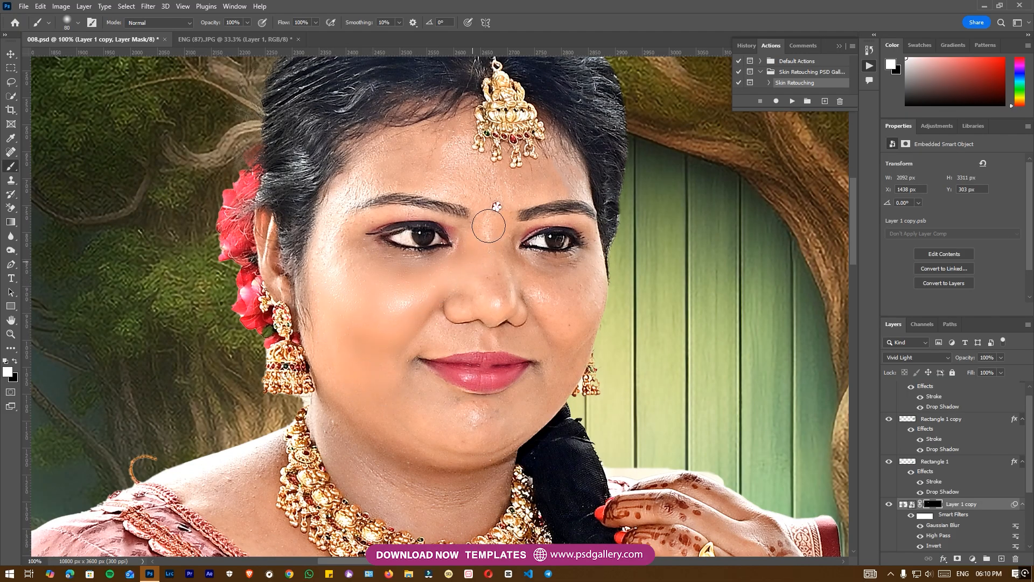
{"action": "scroll", "coordinate": [471, 287], "scroll_direction": "up", "scroll_amount": 3}
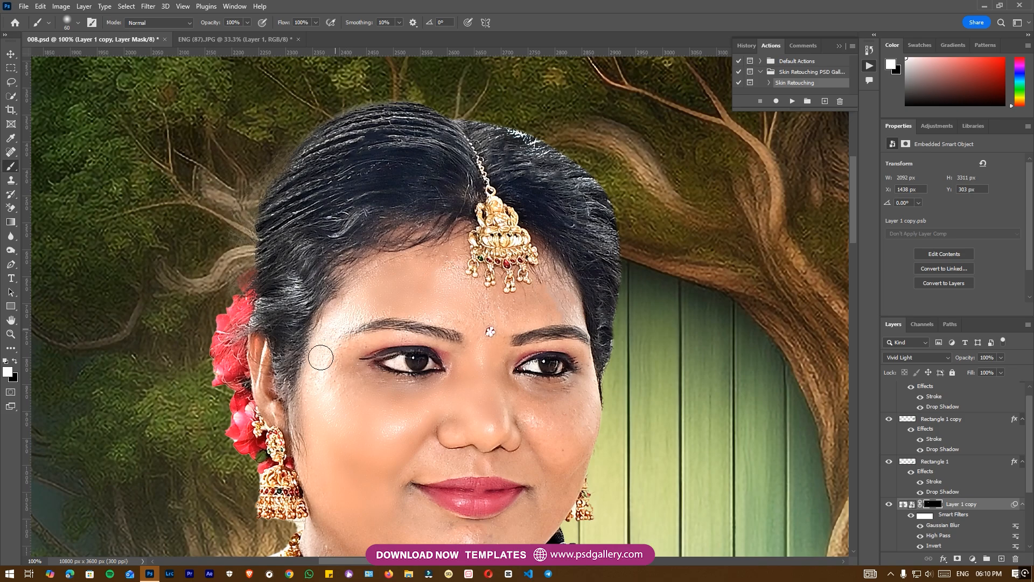
{"action": "key", "text": "ctrl+plus"}
{"action": "left_click_drag", "start_coordinate": [387, 495], "coordinate": [317, 421]}
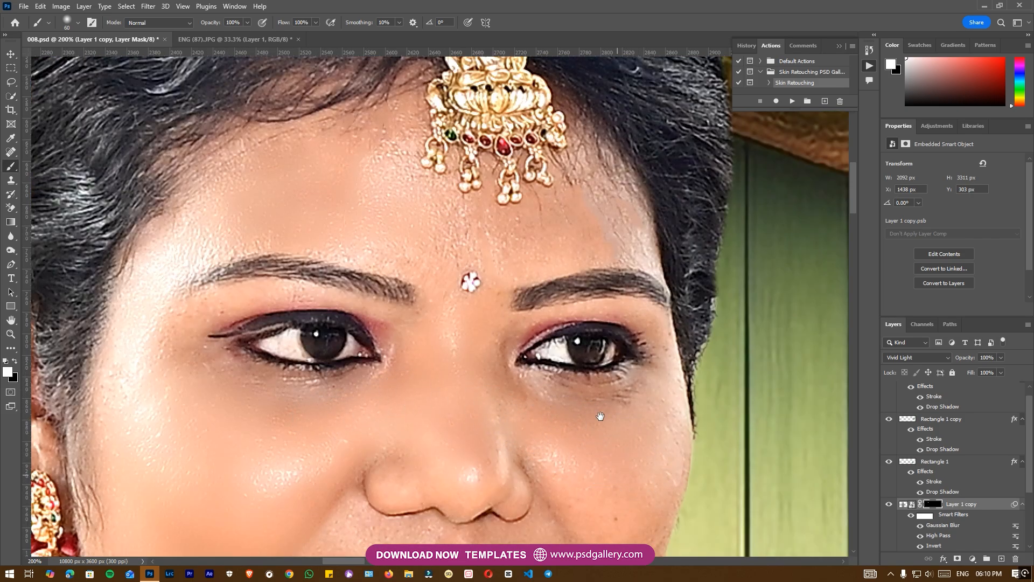
{"action": "left_click_drag", "start_coordinate": [555, 470], "coordinate": [531, 378]}
{"action": "scroll", "coordinate": [545, 418], "scroll_direction": "up", "scroll_amount": 2}
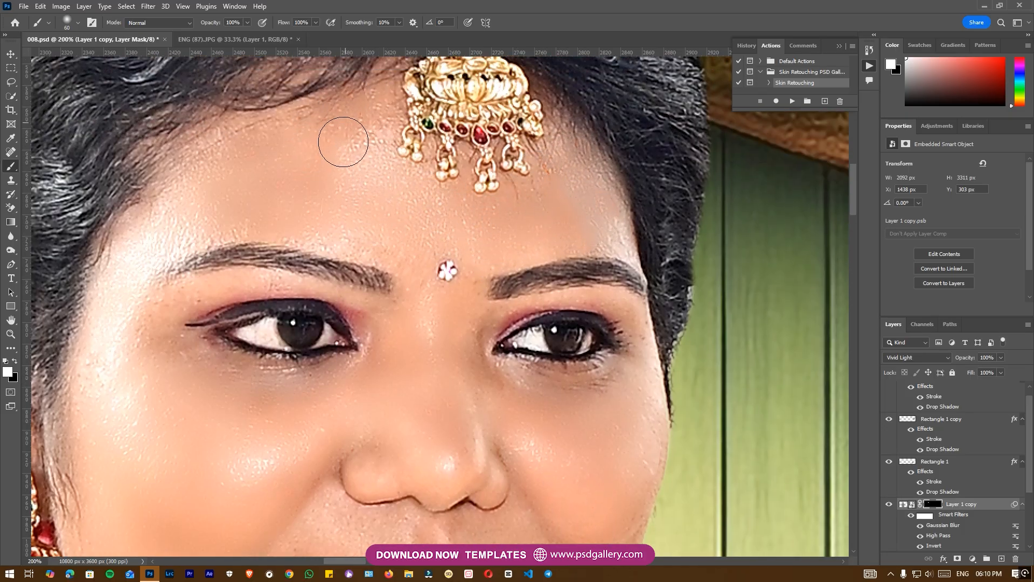
Paint the smoothing mask around the lips, upper lip and chin with the size 60 brush.
{"action": "scroll", "coordinate": [203, 376], "scroll_direction": "down", "scroll_amount": 6}
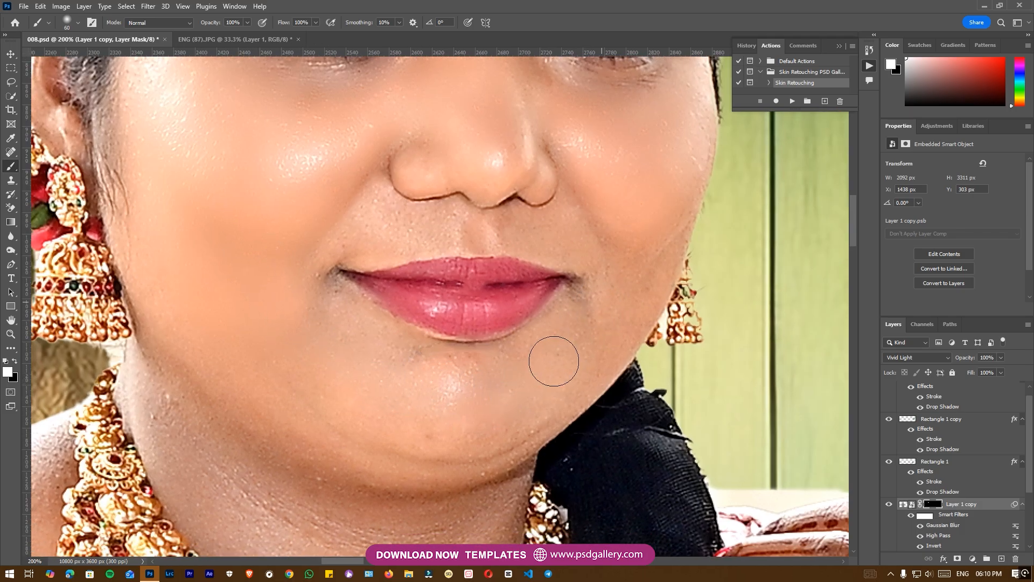
{"action": "left_click_drag", "start_coordinate": [480, 377], "coordinate": [432, 381]}
{"action": "mouse_move", "coordinate": [428, 258]}
{"action": "left_mouse_down"}
{"action": "mouse_move", "coordinate": [404, 238]}
{"action": "mouse_move", "coordinate": [378, 238]}
{"action": "left_mouse_up"}
{"action": "left_click_drag", "start_coordinate": [334, 288], "coordinate": [330, 299]}
{"action": "left_click_drag", "start_coordinate": [483, 434], "coordinate": [548, 274]}
Enlarge the brush to 90 and paint the smoothing mask over the neck, shoulder and upper chest around the necklaces.
{"action": "key", "text": "bracketright"}
{"action": "key", "text": "bracketright"}
{"action": "key", "text": "bracketright"}
{"action": "mouse_move", "coordinate": [238, 278]}
{"action": "left_mouse_down"}
{"action": "mouse_move", "coordinate": [442, 423]}
{"action": "mouse_move", "coordinate": [451, 385]}
{"action": "mouse_move", "coordinate": [528, 374]}
{"action": "left_mouse_up"}
{"action": "left_click_drag", "start_coordinate": [551, 320], "coordinate": [676, 215]}
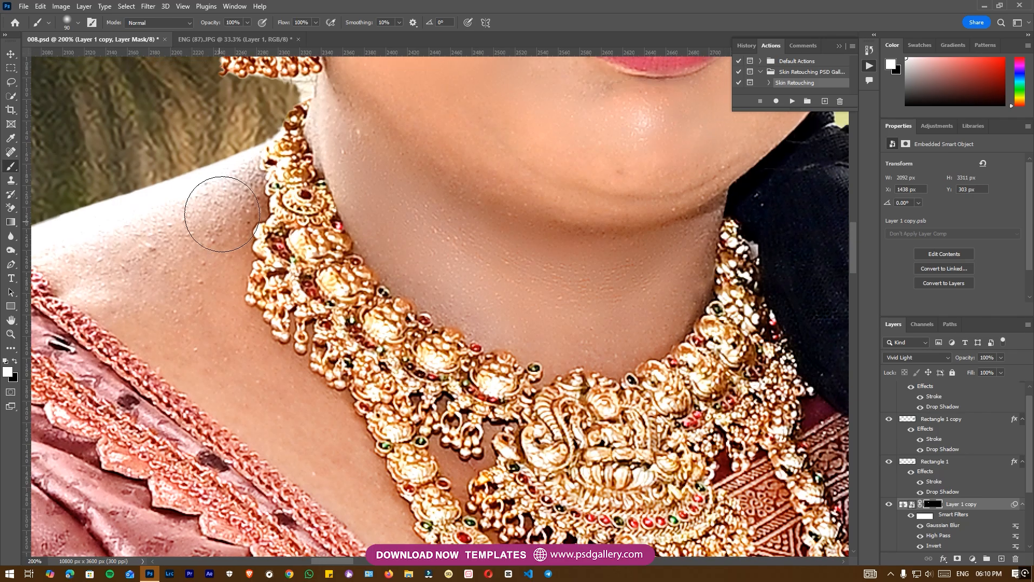
{"action": "left_click_drag", "start_coordinate": [375, 493], "coordinate": [182, 375]}
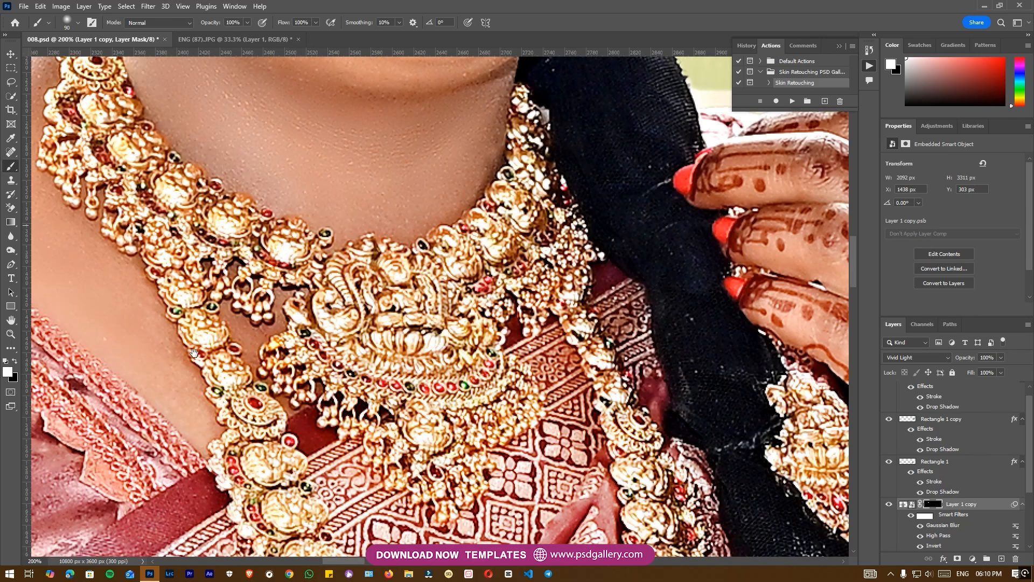
{"action": "left_click_drag", "start_coordinate": [373, 151], "coordinate": [276, 340]}
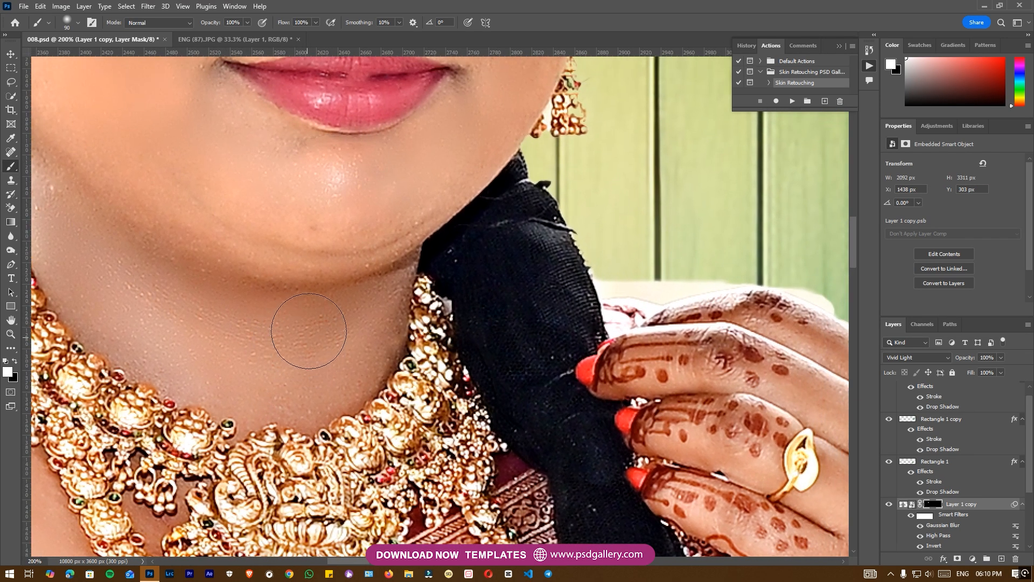
Smooth the skin of the raised arm down to the elbow on the mask with the brush enlarged to 150.
{"action": "key", "text": "ctrl+minus"}
{"action": "left_click_drag", "start_coordinate": [664, 399], "coordinate": [498, 265]}
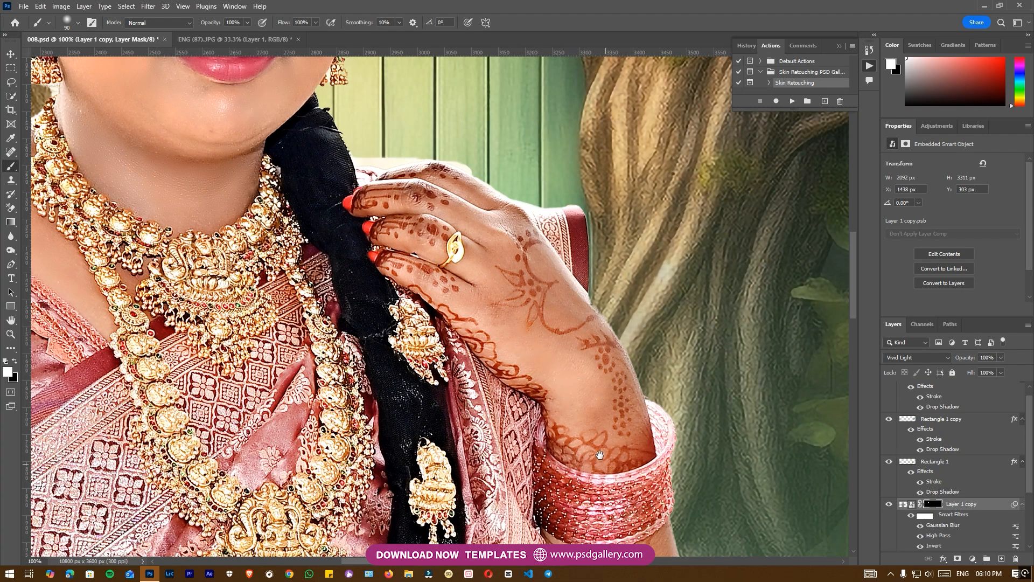
{"action": "left_click_drag", "start_coordinate": [601, 455], "coordinate": [541, 185]}
{"action": "key", "text": "bracketright"}
{"action": "key", "text": "bracketright"}
{"action": "key", "text": "bracketright"}
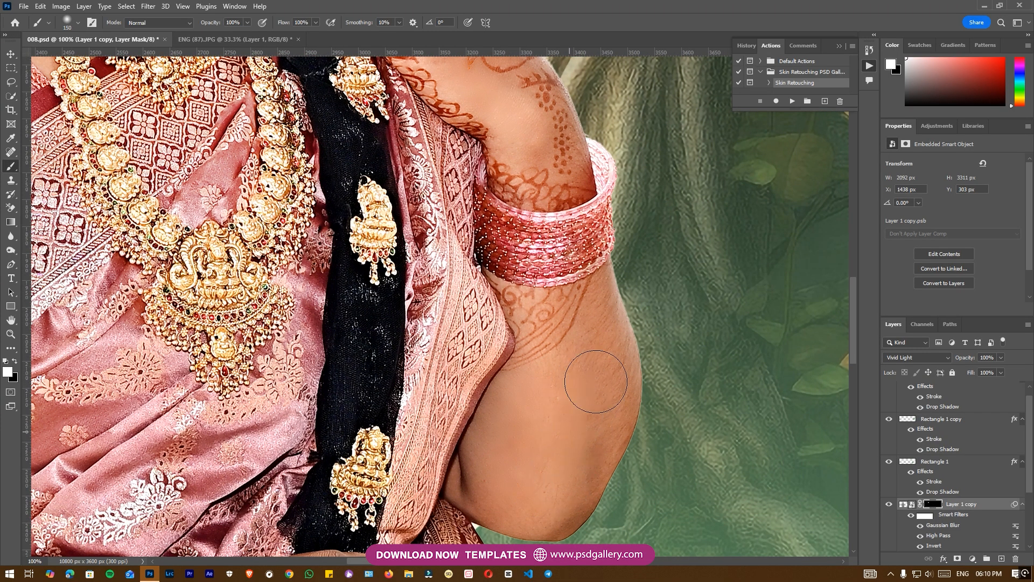
{"action": "left_click_drag", "start_coordinate": [612, 328], "coordinate": [595, 461]}
{"action": "mouse_move", "coordinate": [536, 492]}
{"action": "left_mouse_down"}
{"action": "mouse_move", "coordinate": [544, 387]}
{"action": "mouse_move", "coordinate": [613, 346]}
{"action": "left_mouse_up"}
Enlarge the brush to 200 and paint the smoothing mask over the lowered upper arm, forearm and hand.
{"action": "key", "text": "bracketright"}
{"action": "key", "text": "bracketright"}
{"action": "mouse_move", "coordinate": [300, 284]}
{"action": "left_mouse_down"}
{"action": "mouse_move", "coordinate": [290, 309]}
{"action": "mouse_move", "coordinate": [380, 265]}
{"action": "mouse_move", "coordinate": [293, 343]}
{"action": "left_mouse_up"}
{"action": "mouse_move", "coordinate": [348, 458]}
{"action": "left_mouse_down"}
{"action": "mouse_move", "coordinate": [337, 331]}
{"action": "mouse_move", "coordinate": [508, 358]}
{"action": "mouse_move", "coordinate": [335, 273]}
{"action": "mouse_move", "coordinate": [623, 346]}
{"action": "mouse_move", "coordinate": [630, 380]}
{"action": "mouse_move", "coordinate": [323, 383]}
{"action": "left_mouse_up"}
{"action": "mouse_move", "coordinate": [558, 341]}
{"action": "left_mouse_down"}
{"action": "mouse_move", "coordinate": [515, 372]}
{"action": "mouse_move", "coordinate": [551, 403]}
{"action": "left_mouse_up"}
{"action": "key", "text": "ctrl+minus"}
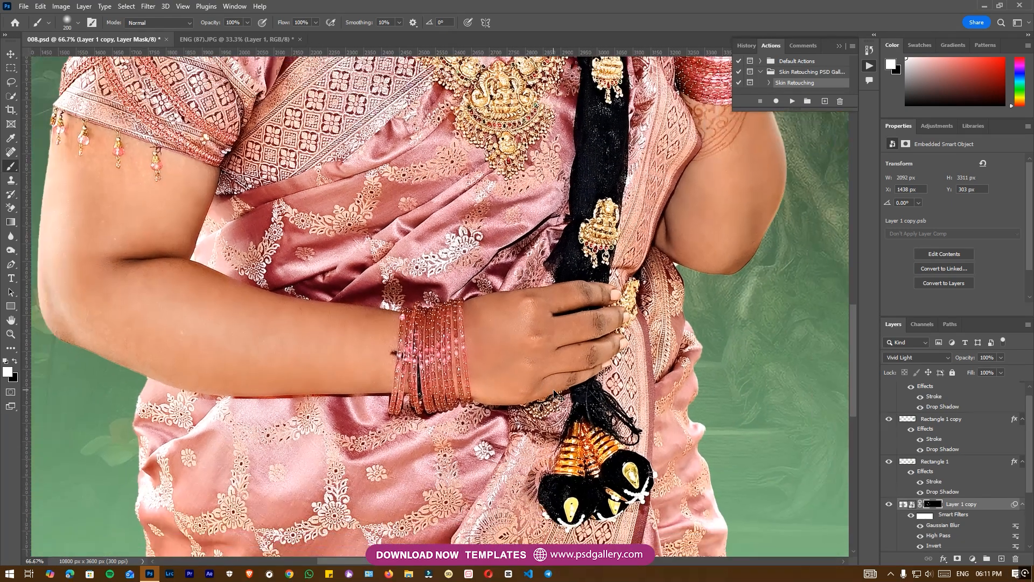
Merge the Layer 1 copy smoothing layer with Layer 1 into a single pixel layer.
{"action": "key", "text": "ctrl+minus"}
{"action": "key", "text": "ctrl+minus"}
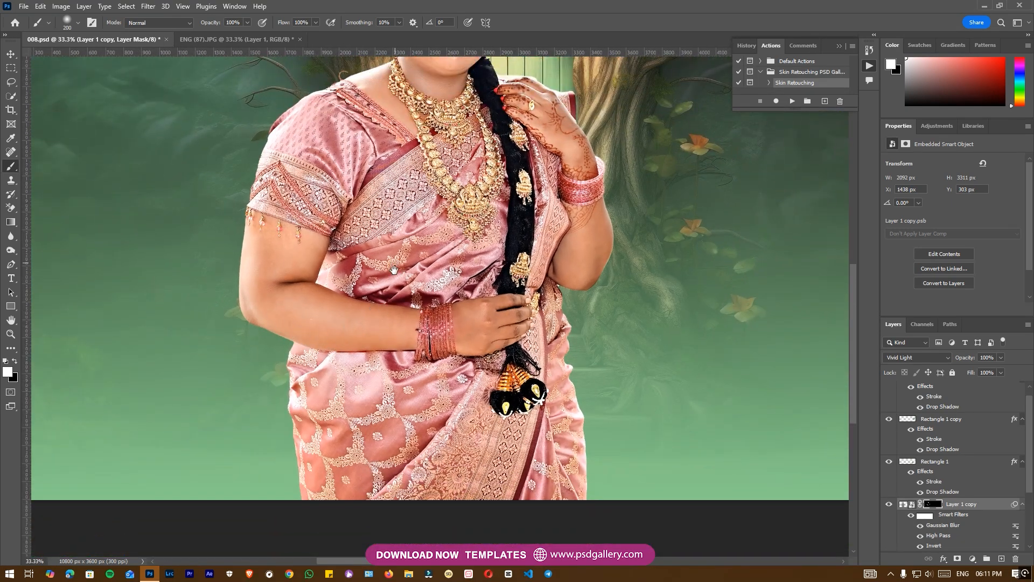
{"action": "key", "text": "ctrl+minus"}
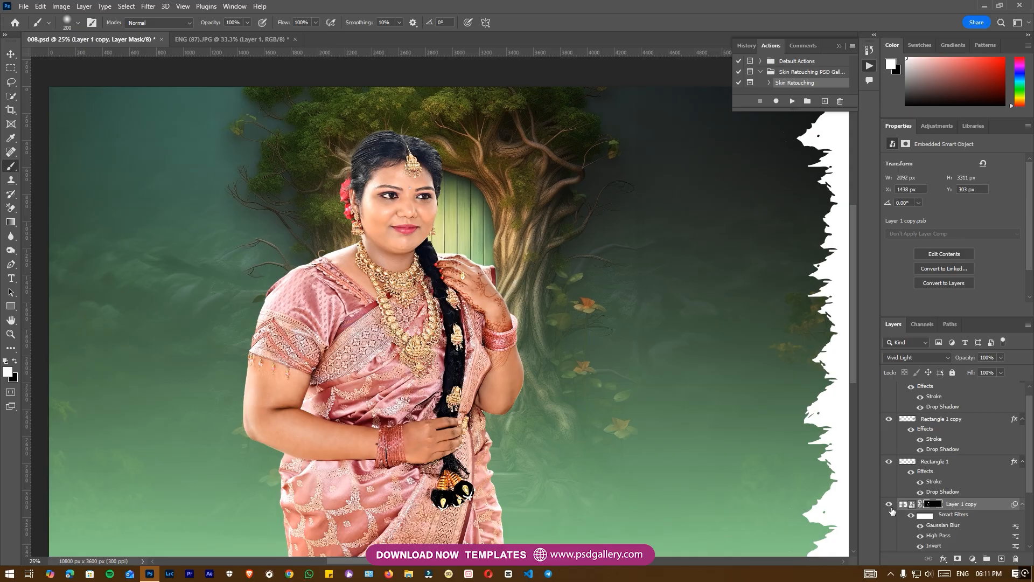
{"action": "scroll", "coordinate": [965, 528], "scroll_direction": "down", "scroll_amount": 3}
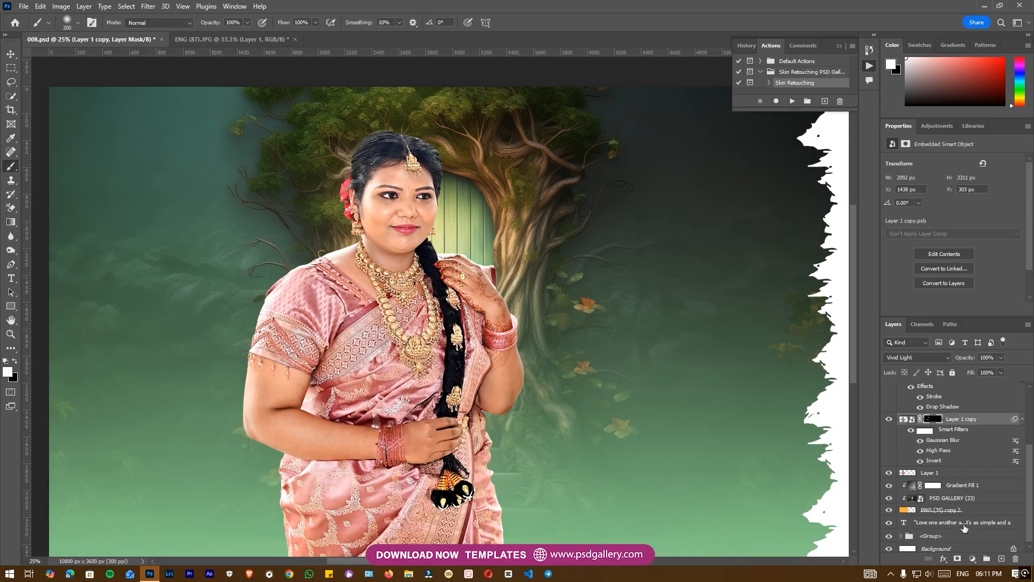
{"action": "right_click", "coordinate": [940, 476]}
{"action": "left_click", "coordinate": [927, 338]}
Add a blank layer beneath the woman's cut-out and set the foreground colour to yellow #ffda2c.
{"action": "left_click_drag", "start_coordinate": [563, 332], "coordinate": [539, 341]}
{"action": "left_click_drag", "start_coordinate": [522, 379], "coordinate": [507, 352]}
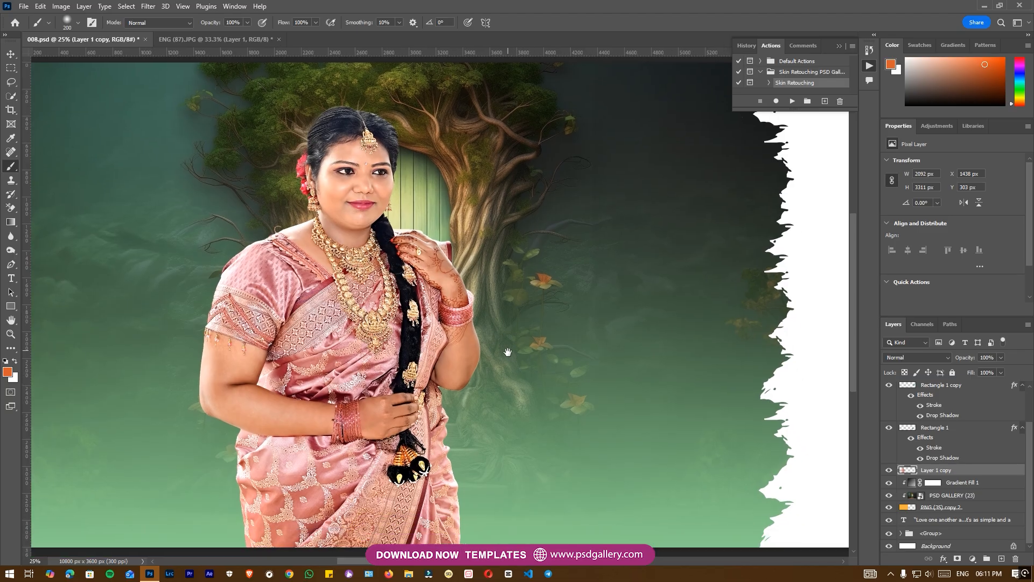
{"action": "right_click", "coordinate": [357, 184]}
{"action": "left_click", "coordinate": [370, 189]}
{"action": "left_click", "coordinate": [1001, 560], "text": "ctrl"}
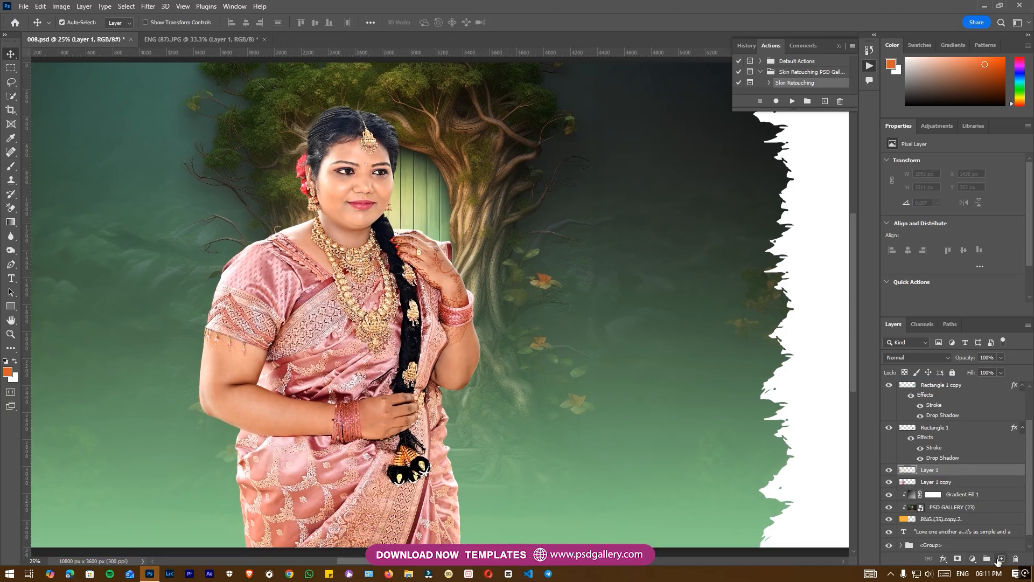
{"action": "left_click", "coordinate": [9, 372]}
{"action": "left_click", "coordinate": [614, 466]}
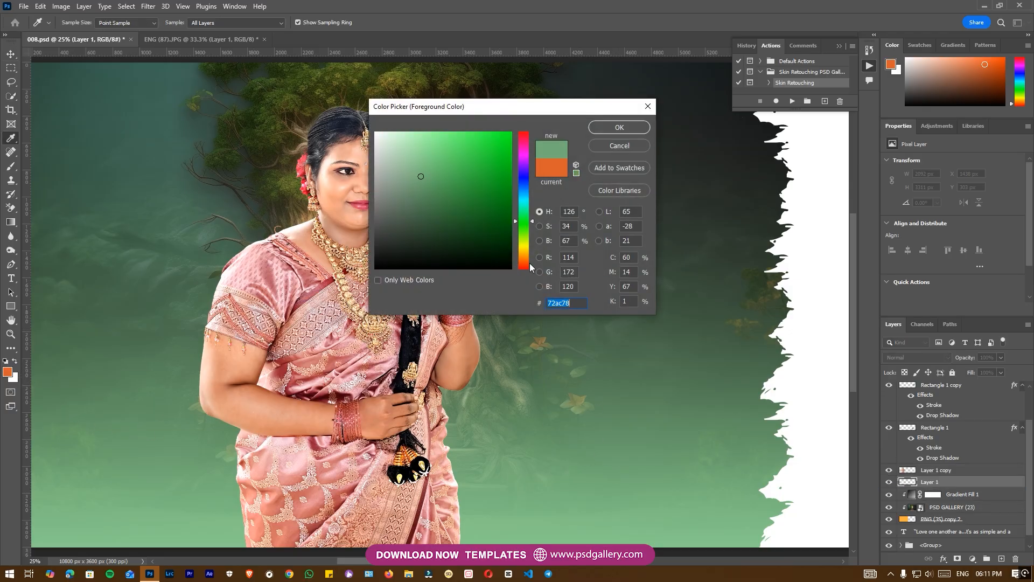
{"action": "left_click", "coordinate": [523, 250]}
{"action": "left_click_drag", "start_coordinate": [474, 154], "coordinate": [488, 132]}
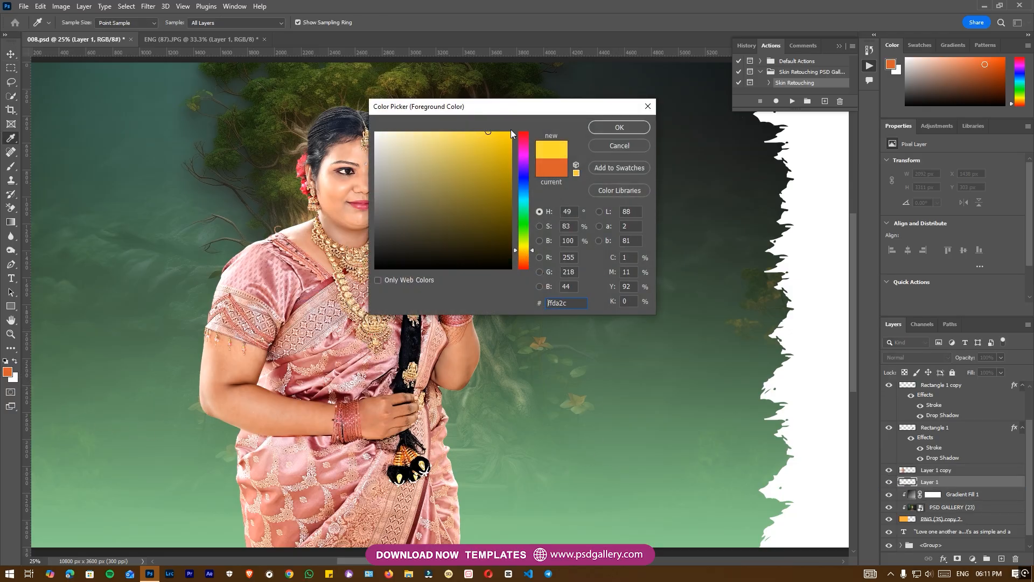
{"action": "left_click", "coordinate": [619, 128]}
Paint one soft size 200 yellow dab, scale it to about 949% and position it behind the woman's head.
{"action": "key", "text": "b"}
{"action": "left_click", "coordinate": [288, 171]}
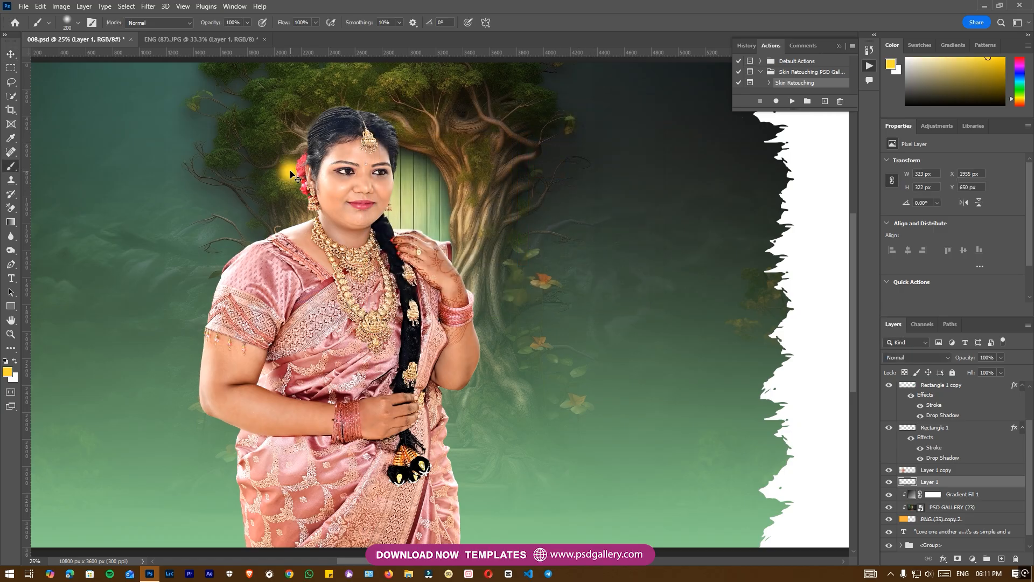
{"action": "key", "text": "ctrl+t"}
{"action": "left_click_drag", "start_coordinate": [312, 193], "coordinate": [582, 333]}
{"action": "key", "text": "ctrl+z"}
{"action": "left_click_drag", "start_coordinate": [312, 193], "coordinate": [684, 480]}
{"action": "left_click_drag", "start_coordinate": [517, 345], "coordinate": [464, 277]}
{"action": "key", "text": "Return"}
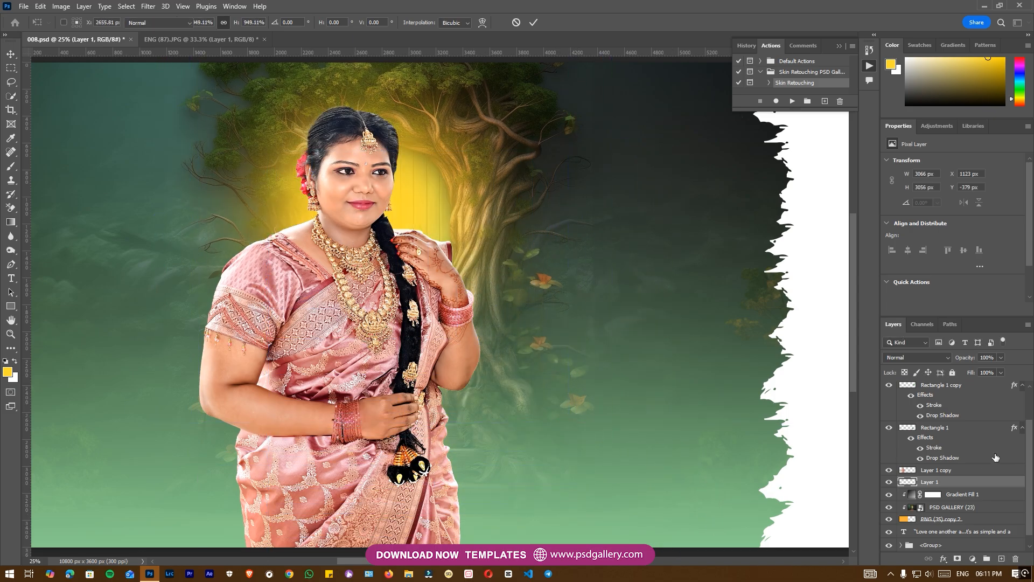
Set the yellow glow layer's blend mode to Screen and its opacity to 82%.
{"action": "key", "text": "b"}
{"action": "left_click", "coordinate": [917, 357]}
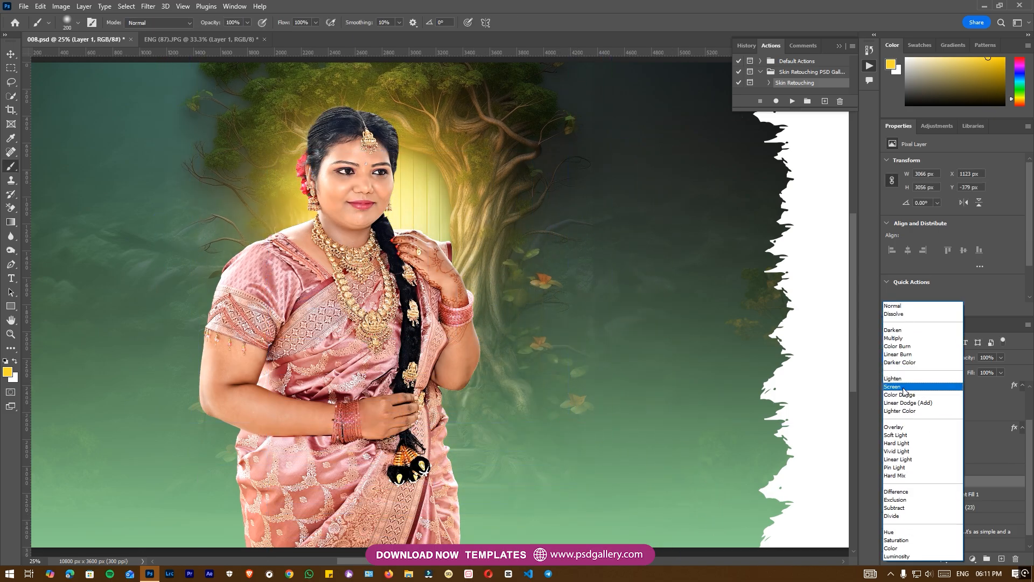
{"action": "left_click", "coordinate": [904, 388]}
{"action": "key", "text": "ctrl+minus"}
{"action": "key", "text": "ctrl+minus"}
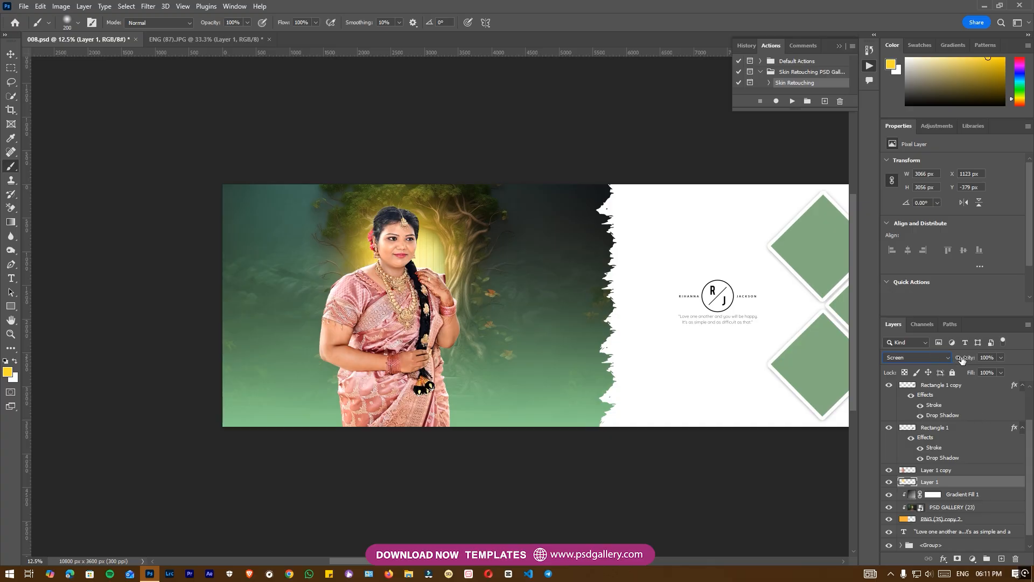
Scale the yellow glow up to about 126.5% and shift it back behind the woman and the door.
{"action": "key", "text": "ctrl+t"}
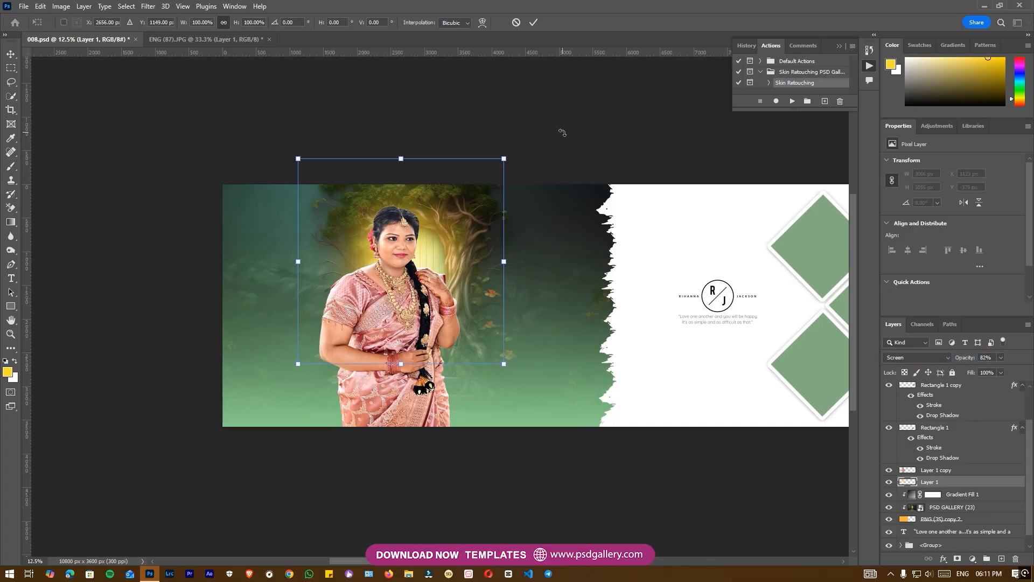
{"action": "left_click_drag", "start_coordinate": [504, 158], "coordinate": [558, 104]}
{"action": "left_click_drag", "start_coordinate": [505, 190], "coordinate": [481, 209]}
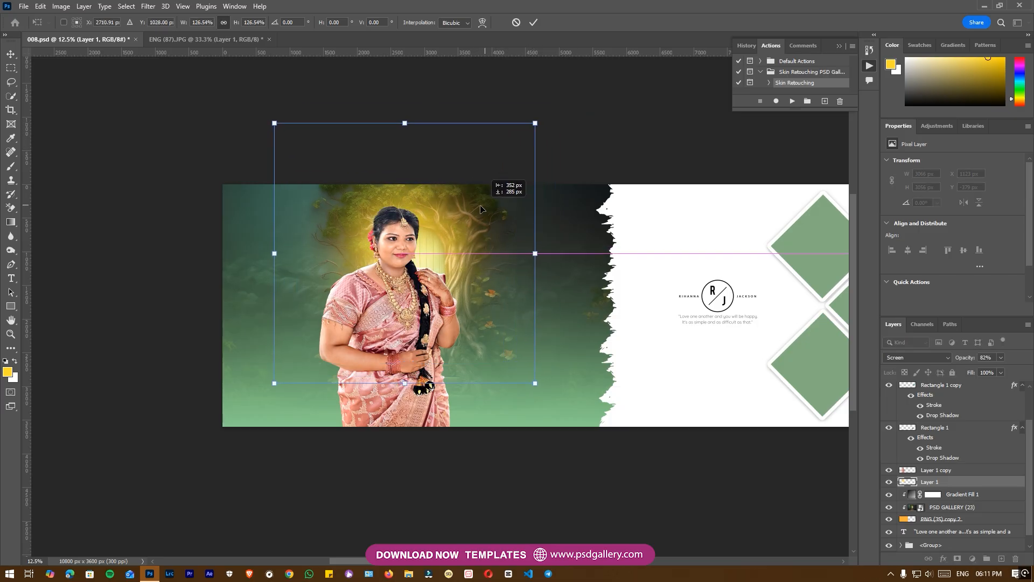
{"action": "key", "text": "Return"}
{"action": "key", "text": "b"}
Shift the glow layer's hue to +13 with Hue/Saturation.
{"action": "key", "text": "ctrl+plus"}
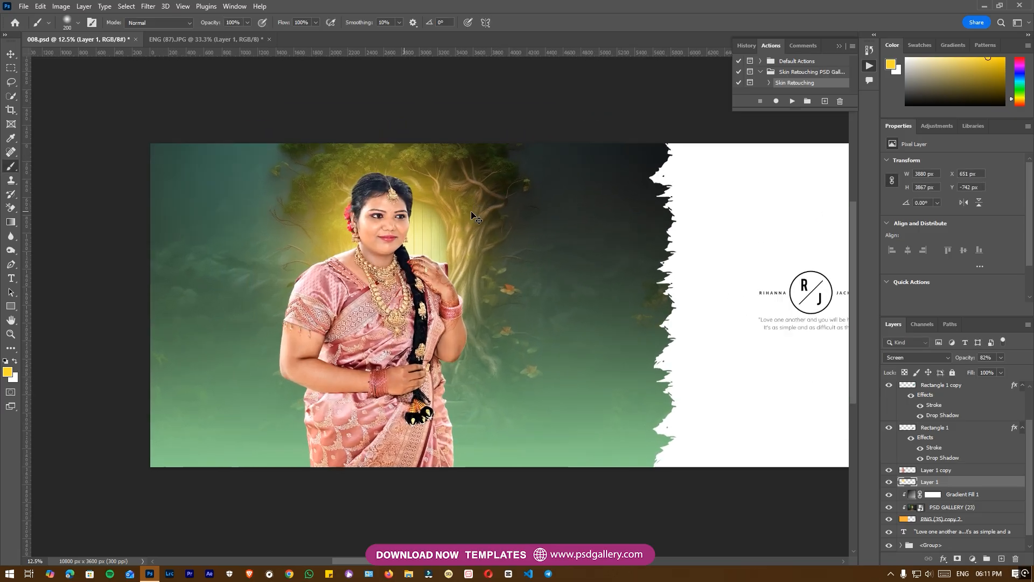
{"action": "key", "text": "ctrl+plus"}
{"action": "left_click_drag", "start_coordinate": [500, 249], "coordinate": [592, 311]}
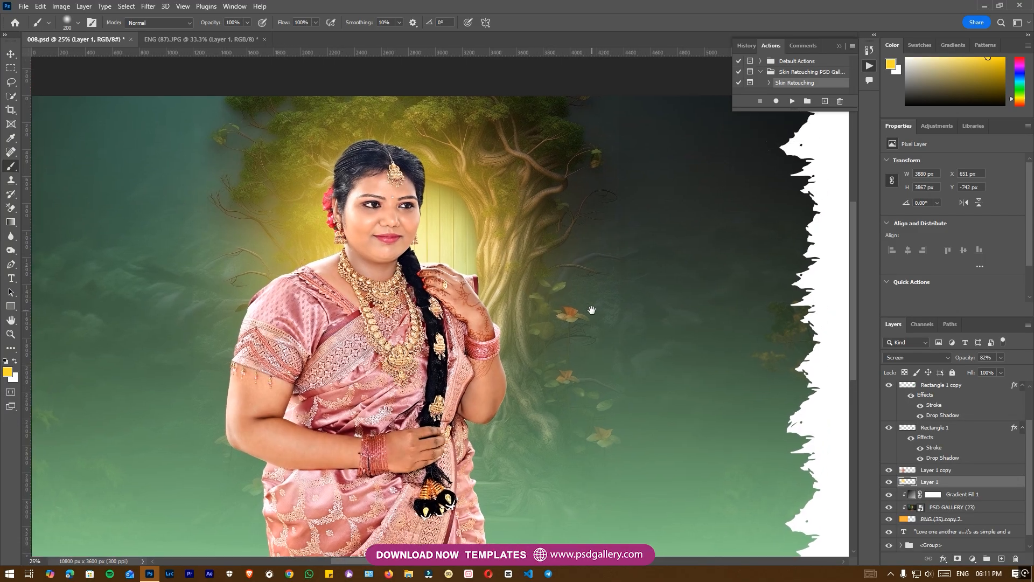
{"action": "key", "text": "ctrl+u"}
{"action": "left_click_drag", "start_coordinate": [539, 119], "coordinate": [726, 156]}
{"action": "mouse_move", "coordinate": [674, 223]}
{"action": "left_mouse_down"}
{"action": "mouse_move", "coordinate": [693, 222]}
{"action": "mouse_move", "coordinate": [681, 225]}
{"action": "left_mouse_up"}
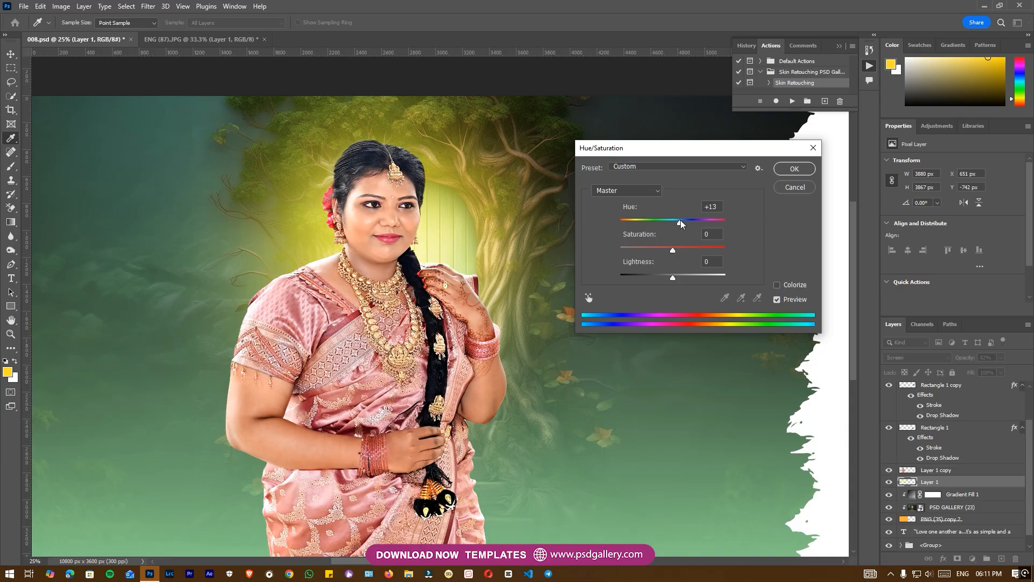
{"action": "left_click", "coordinate": [790, 171]}
{"action": "key", "text": "b"}
{"action": "key", "text": "ctrl+minus"}
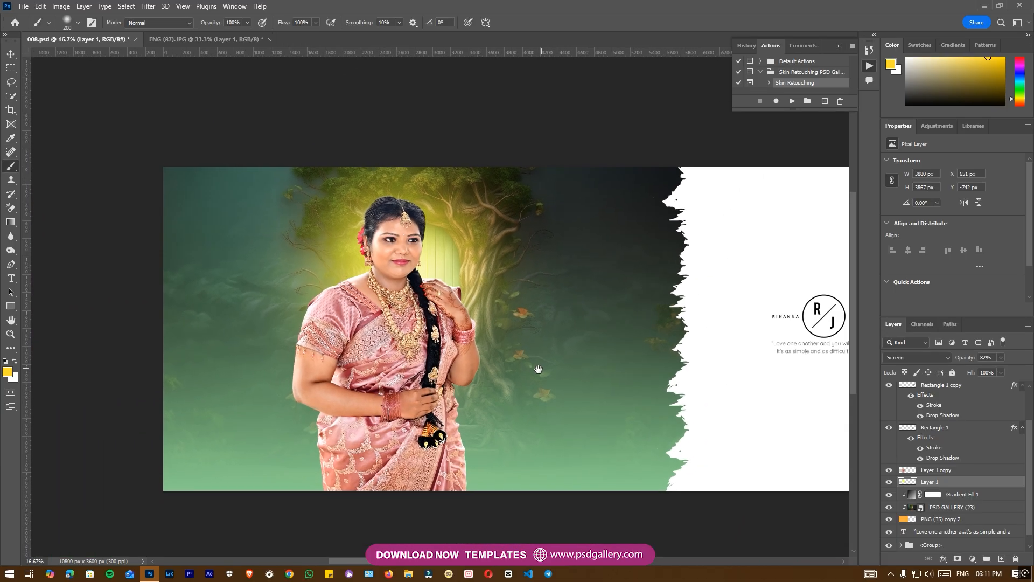
Lighten the woman's saree on the Layer 1 copy layer with the Dodge tool, using Midtones range, 41% exposure and a size 900 brush.
{"action": "key", "text": "v"}
{"action": "right_click", "coordinate": [386, 317]}
{"action": "left_click", "coordinate": [402, 322]}
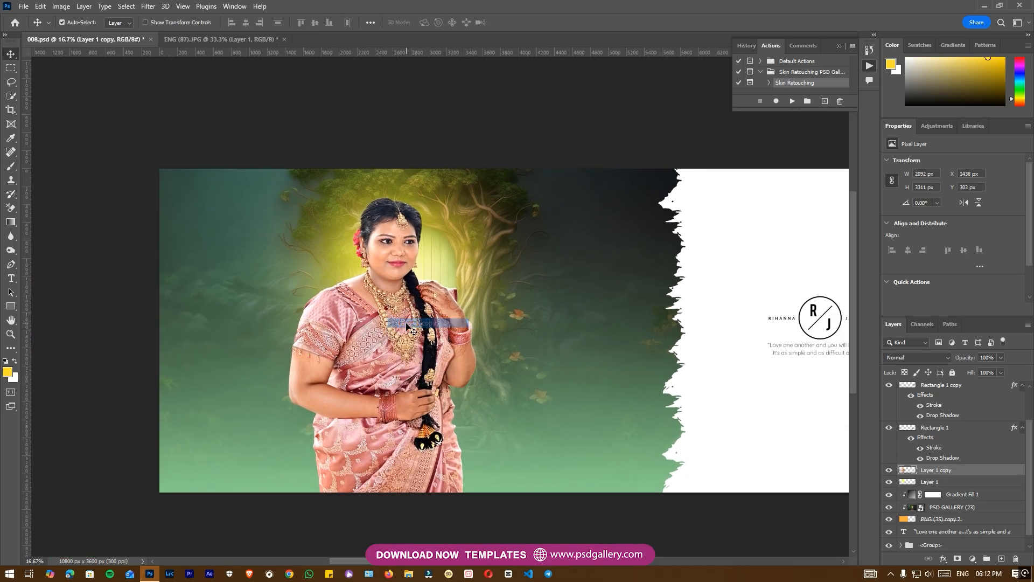
{"action": "left_click", "coordinate": [13, 250]}
{"action": "left_click", "coordinate": [36, 250]}
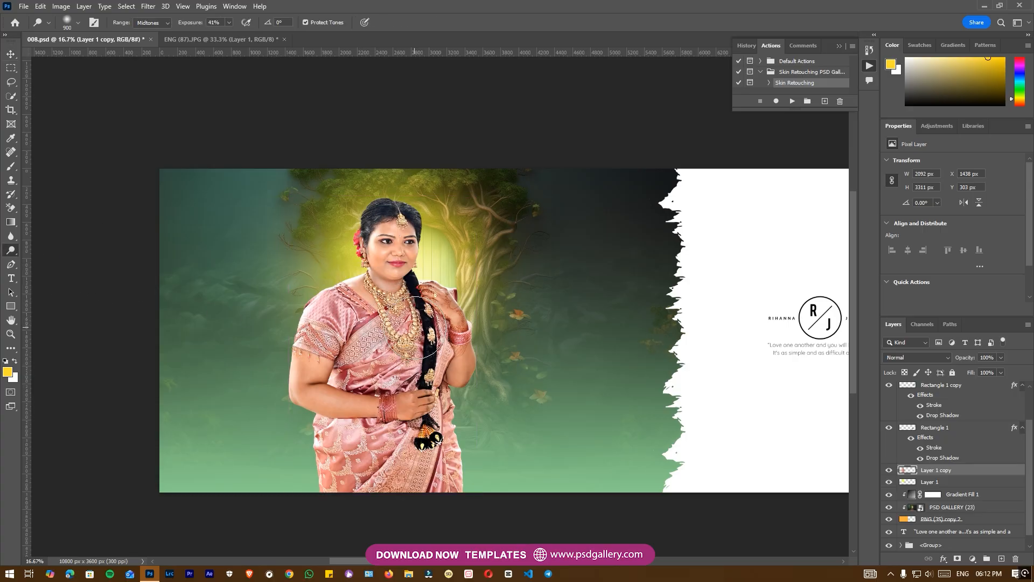
{"action": "scroll", "coordinate": [414, 327], "scroll_direction": "up", "scroll_amount": 1}
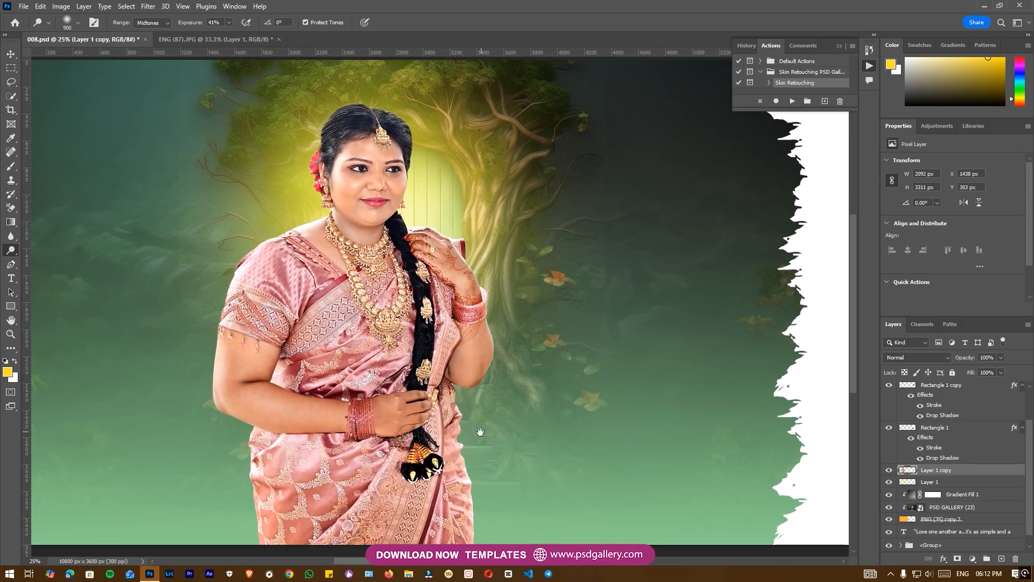
{"action": "left_click_drag", "start_coordinate": [481, 433], "coordinate": [479, 372]}
{"action": "left_click_drag", "start_coordinate": [322, 438], "coordinate": [334, 469]}
{"action": "left_click_drag", "start_coordinate": [354, 415], "coordinate": [414, 391]}
{"action": "mouse_move", "coordinate": [372, 268]}
{"action": "left_mouse_down"}
{"action": "mouse_move", "coordinate": [375, 331]}
{"action": "mouse_move", "coordinate": [387, 272]}
{"action": "mouse_move", "coordinate": [387, 312]}
{"action": "left_mouse_up"}
{"action": "left_click_drag", "start_coordinate": [566, 304], "coordinate": [565, 336]}
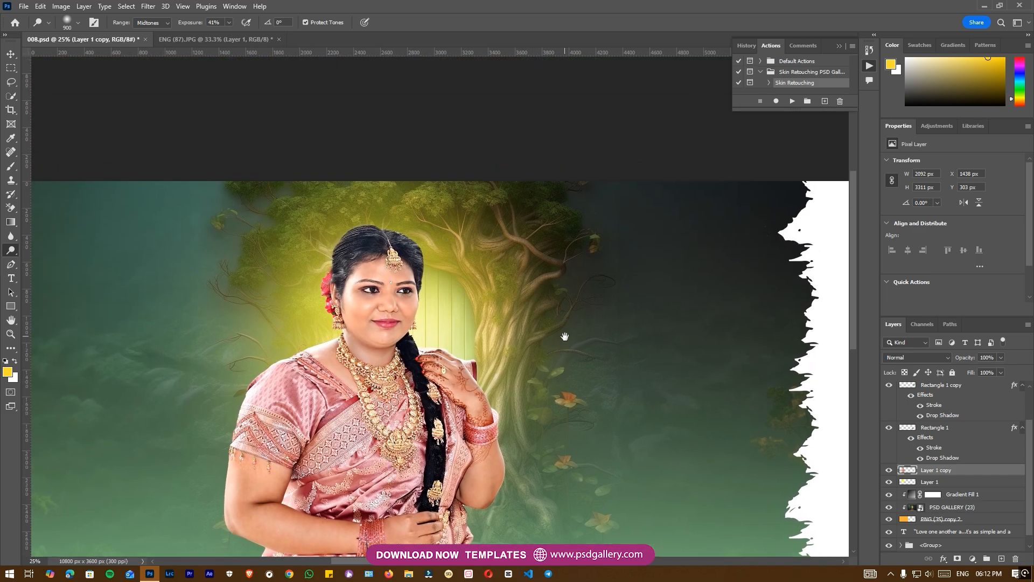
Cover the white flecks along the edge of the woman's hair by cloning nearby dark hair on Layer 1 copy with a size 35 Clone Stamp.
{"action": "key", "text": "ctrl+plus"}
{"action": "left_click", "coordinate": [36, 260]}
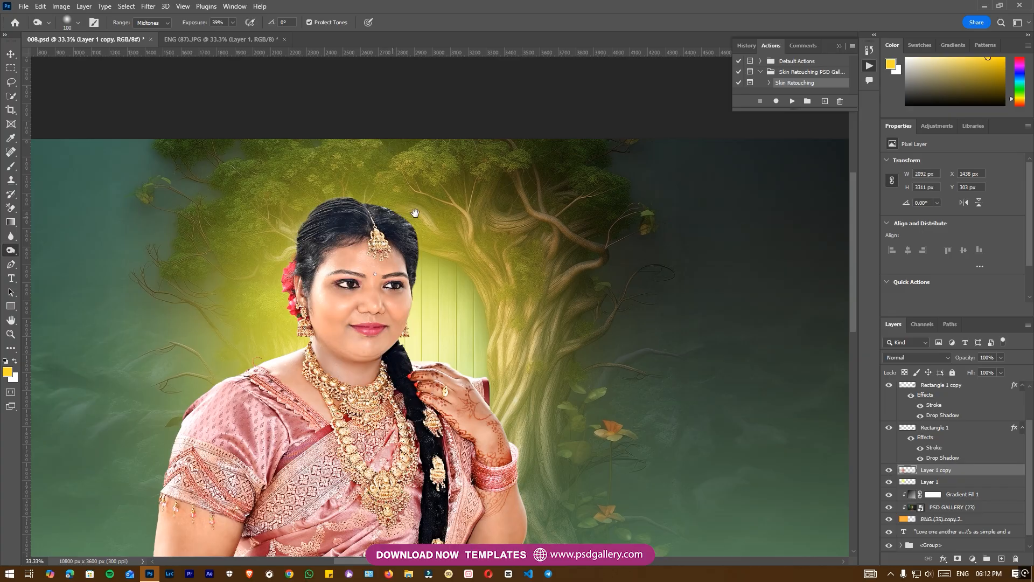
{"action": "left_click_drag", "start_coordinate": [415, 213], "coordinate": [489, 302]}
{"action": "key", "text": "ctrl+plus"}
{"action": "key", "text": "ctrl+plus"}
{"action": "key", "text": "ctrl+plus"}
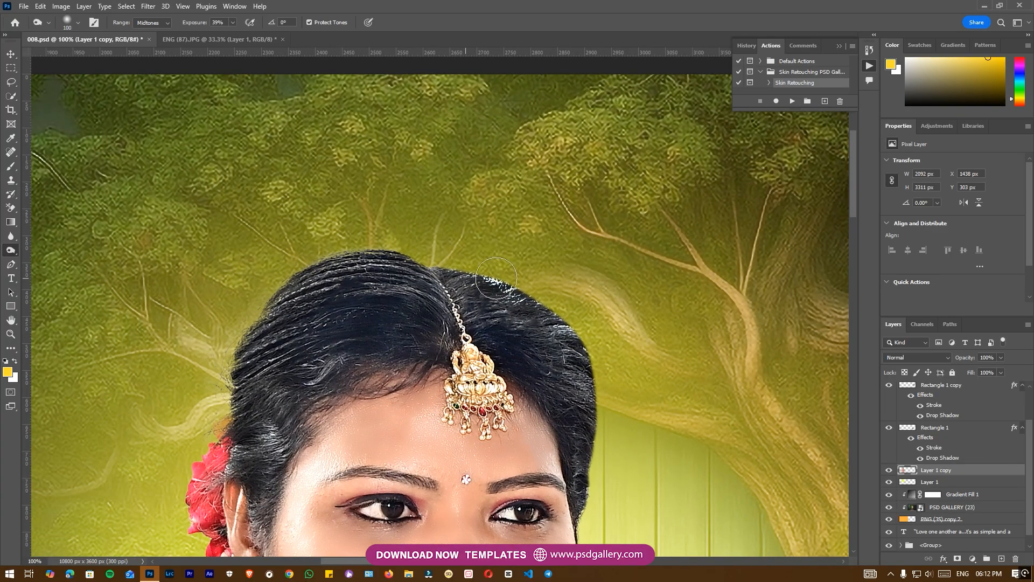
{"action": "key", "text": "ctrl"}
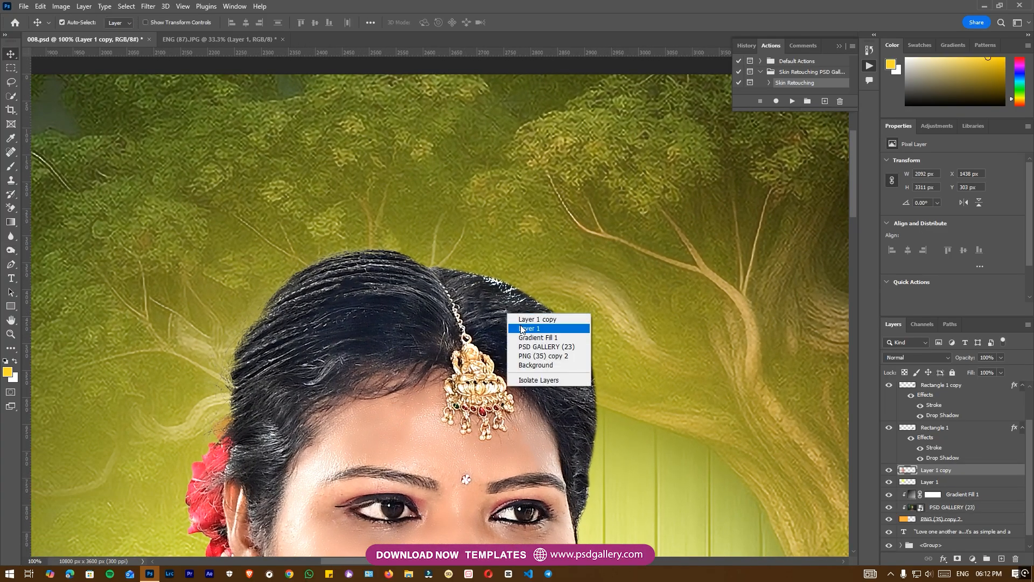
{"action": "left_click", "coordinate": [521, 328]}
{"action": "right_click", "coordinate": [508, 330]}
{"action": "left_click", "coordinate": [523, 333]}
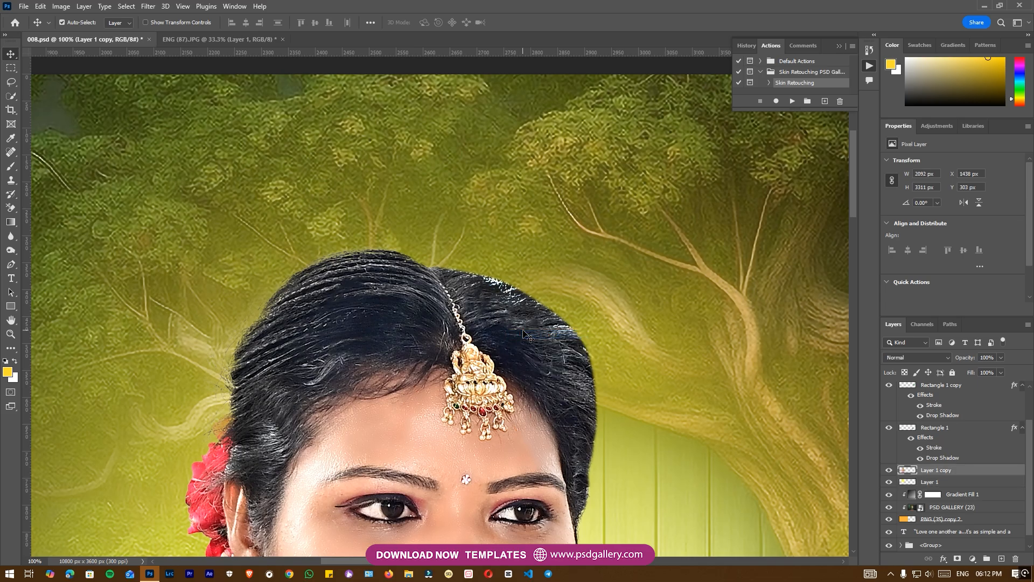
{"action": "key", "text": "s"}
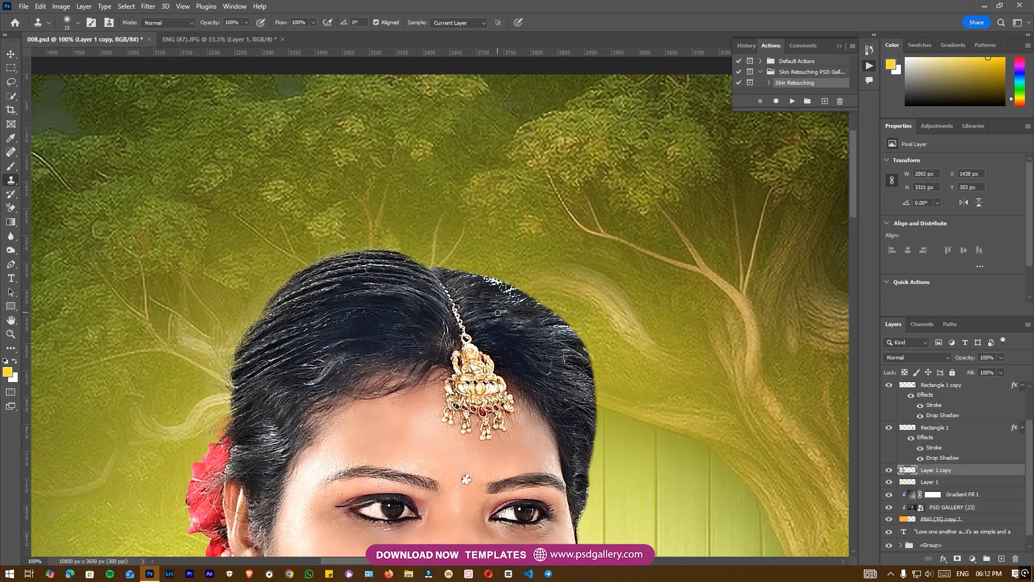
{"action": "key", "text": "]"}
{"action": "key", "text": "]"}
{"action": "key", "text": "]"}
{"action": "left_click_drag", "start_coordinate": [488, 285], "coordinate": [570, 339]}
{"action": "left_click", "coordinate": [510, 316], "text": "alt"}
{"action": "mouse_move", "coordinate": [478, 283]}
{"action": "left_mouse_down"}
{"action": "mouse_move", "coordinate": [493, 284]}
{"action": "mouse_move", "coordinate": [464, 276]}
{"action": "mouse_move", "coordinate": [458, 288]}
{"action": "left_mouse_up"}
{"action": "left_click", "coordinate": [486, 295], "text": "alt"}
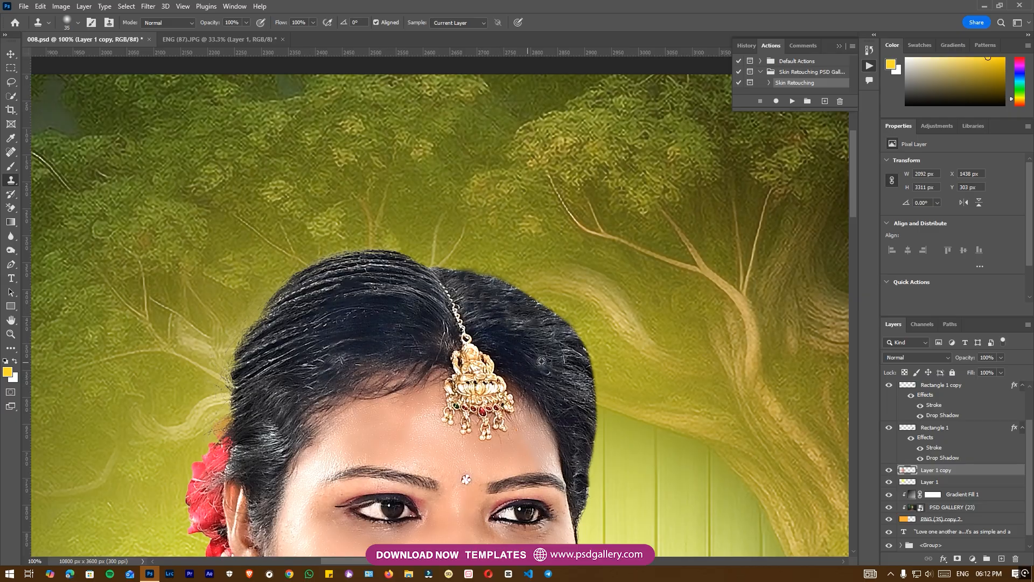
Outline the stray curled thread above the woman's shoulder with a Pen path, turn it into a selection and erase the enclosed area from the cut-out.
{"action": "scroll", "coordinate": [528, 447], "scroll_direction": "down", "scroll_amount": 5}
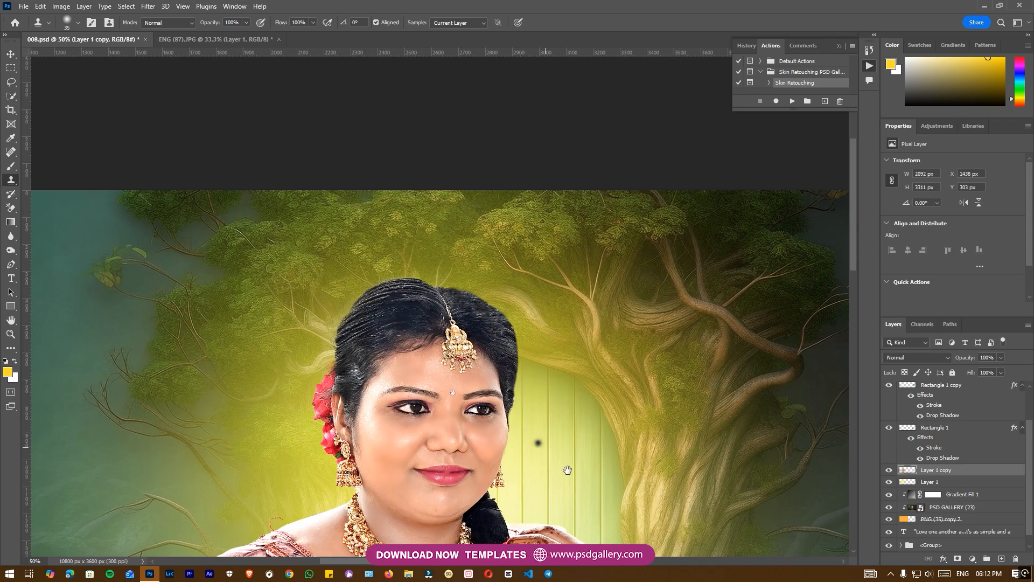
{"action": "scroll", "coordinate": [395, 361], "scroll_direction": "up", "scroll_amount": 3}
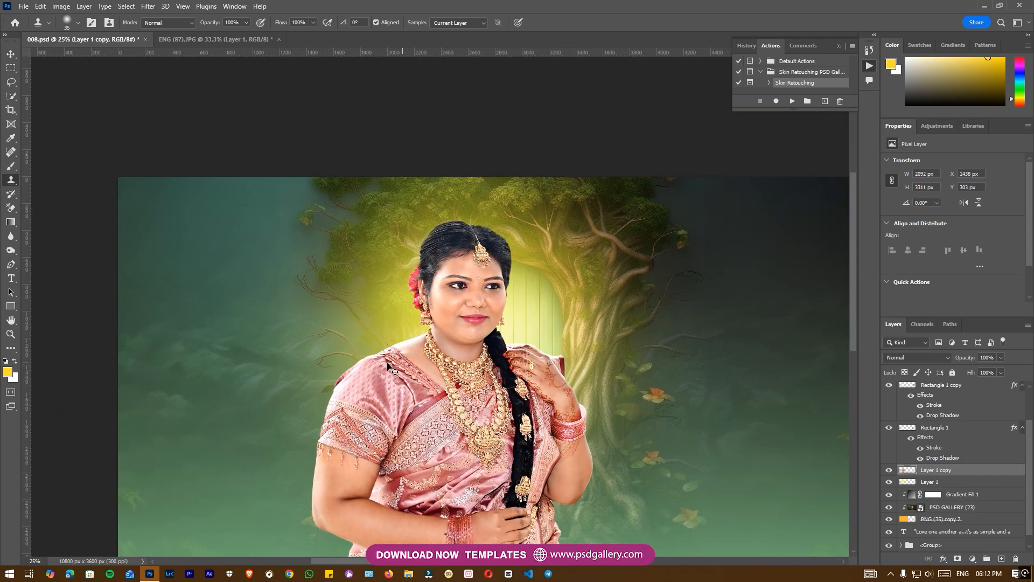
{"action": "key", "text": "p"}
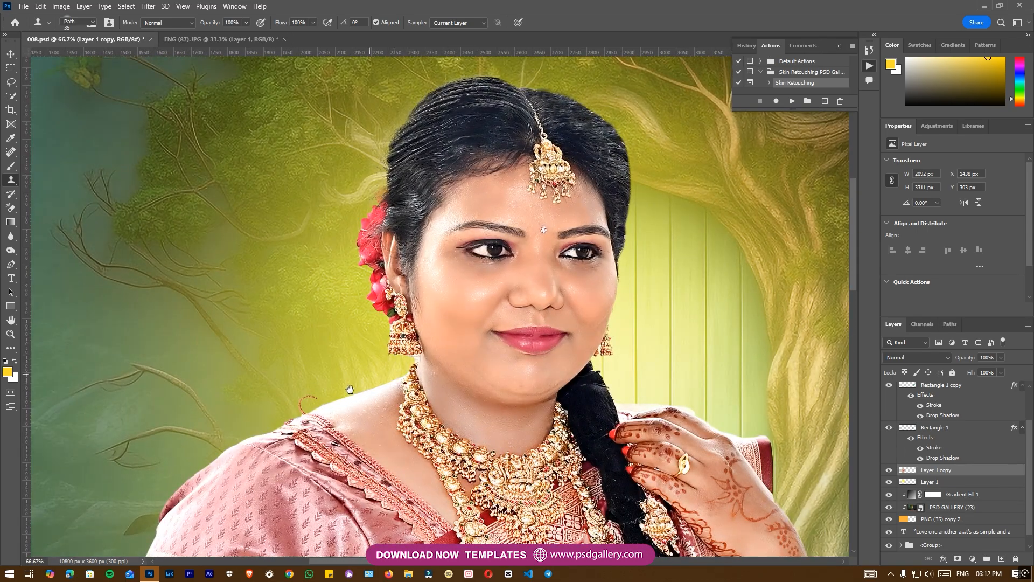
{"action": "left_click_drag", "start_coordinate": [362, 393], "coordinate": [446, 300]}
{"action": "scroll", "coordinate": [399, 305], "scroll_direction": "up", "scroll_amount": 1}
{"action": "key", "text": "ctrl+plus"}
{"action": "left_click", "coordinate": [220, 403]}
{"action": "left_click_drag", "start_coordinate": [241, 400], "coordinate": [262, 387]}
{"action": "left_click", "coordinate": [313, 365]}
{"action": "left_click", "coordinate": [346, 347]}
{"action": "left_click", "coordinate": [373, 333]}
{"action": "left_click", "coordinate": [401, 325]}
{"action": "left_click", "coordinate": [416, 312]}
{"action": "left_click_drag", "start_coordinate": [431, 278], "coordinate": [429, 273]}
{"action": "left_click", "coordinate": [559, 244]}
{"action": "left_click", "coordinate": [601, 237]}
{"action": "left_click", "coordinate": [618, 234]}
{"action": "left_click", "coordinate": [624, 223]}
{"action": "left_click", "coordinate": [637, 216]}
{"action": "left_click", "coordinate": [643, 211]}
{"action": "left_click", "coordinate": [647, 211]}
{"action": "left_click", "coordinate": [651, 209]}
{"action": "left_click", "coordinate": [666, 196]}
{"action": "left_click", "coordinate": [668, 188]}
{"action": "left_click", "coordinate": [667, 179]}
{"action": "left_click", "coordinate": [652, 180]}
{"action": "left_click", "coordinate": [643, 182]}
{"action": "left_click", "coordinate": [631, 182]}
{"action": "left_click", "coordinate": [552, 186]}
{"action": "left_click", "coordinate": [440, 191]}
{"action": "left_click_drag", "start_coordinate": [267, 262], "coordinate": [210, 288]}
{"action": "left_click_drag", "start_coordinate": [194, 309], "coordinate": [183, 340]}
{"action": "left_click", "coordinate": [183, 346]}
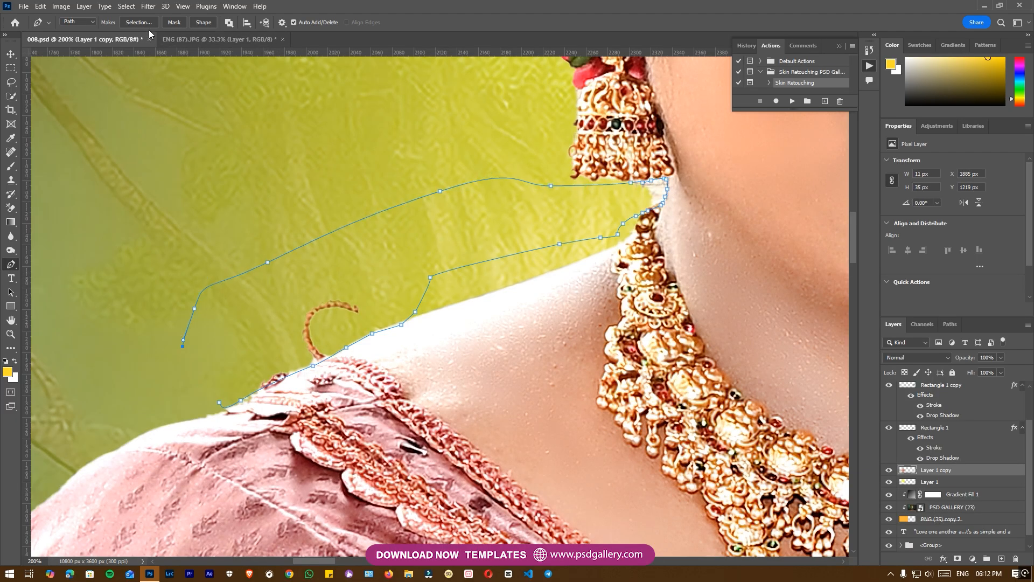
{"action": "left_click", "coordinate": [138, 22]}
{"action": "key", "text": "Return"}
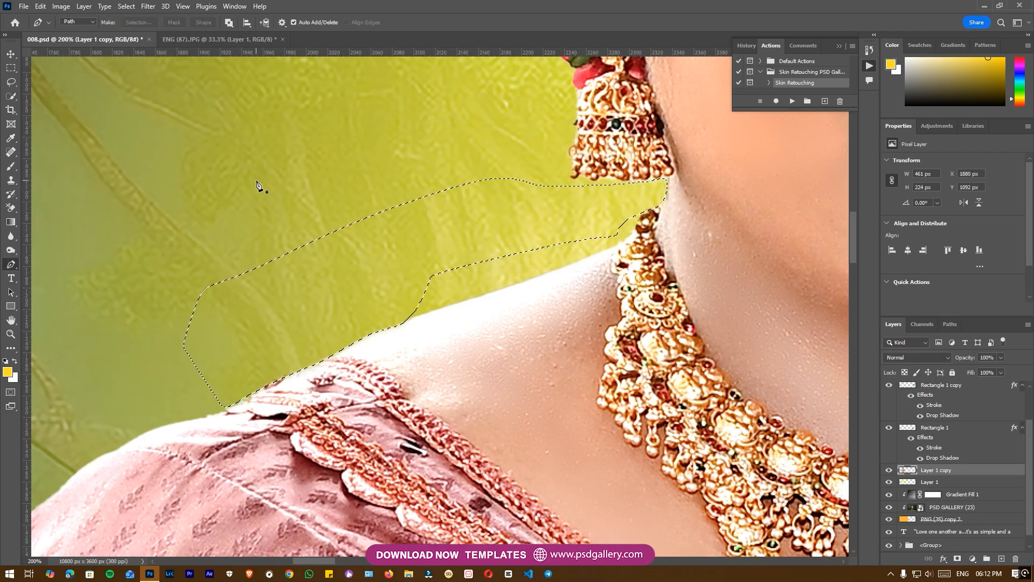
{"action": "key", "text": "ctrl+minus"}
{"action": "key", "text": "ctrl+minus"}
{"action": "key", "text": "ctrl+minus"}
{"action": "key", "text": "ctrl+minus"}
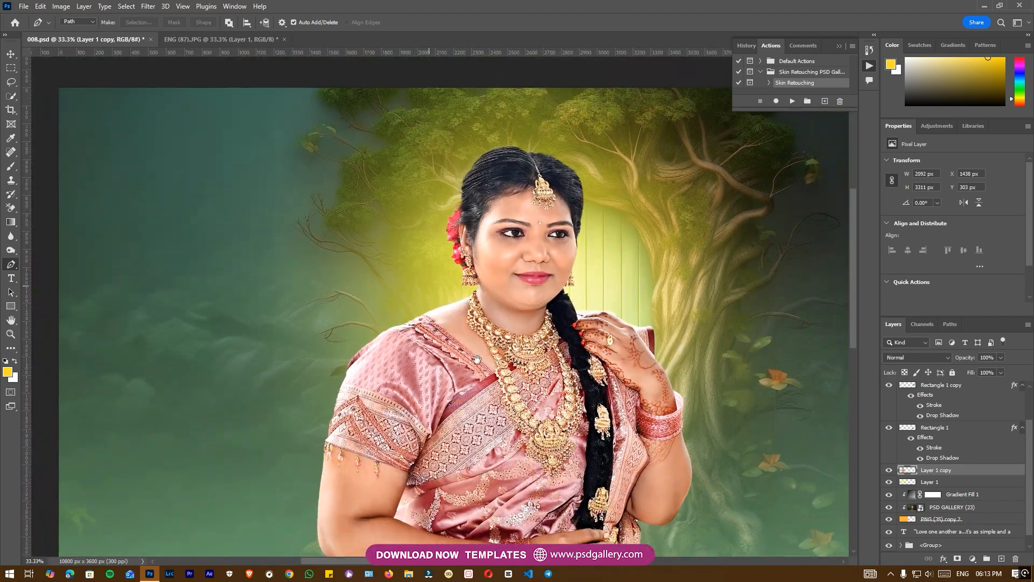
Lighten the lower part of the saree with the Dodge tool at Midtones range and 41% exposure.
{"action": "left_click_drag", "start_coordinate": [477, 359], "coordinate": [323, 272]}
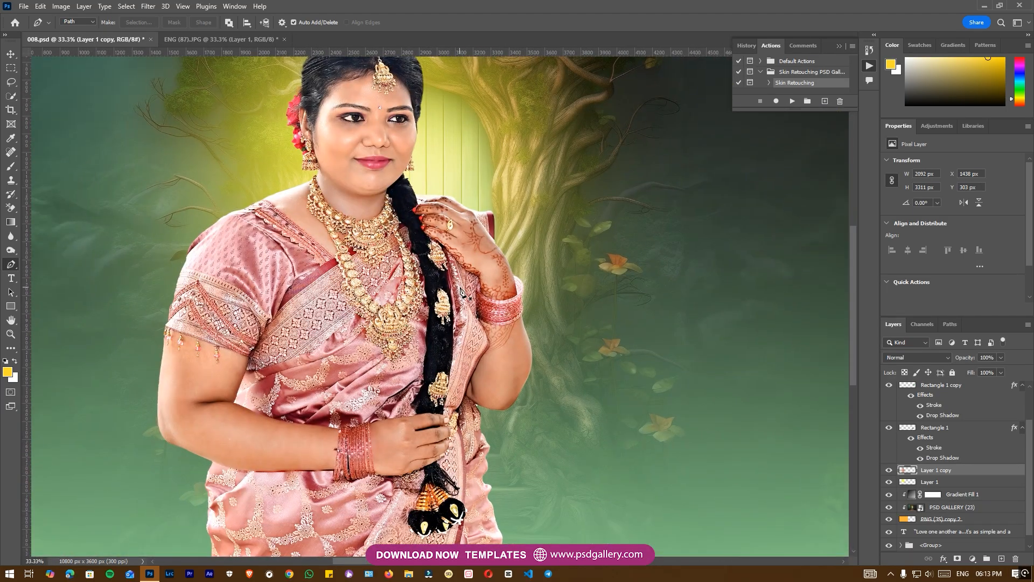
{"action": "right_click", "coordinate": [12, 250]}
{"action": "left_click", "coordinate": [37, 252]}
{"action": "left_click_drag", "start_coordinate": [418, 464], "coordinate": [410, 324]}
{"action": "mouse_move", "coordinate": [485, 452]}
{"action": "left_mouse_down"}
{"action": "mouse_move", "coordinate": [488, 410]}
{"action": "mouse_move", "coordinate": [409, 480]}
{"action": "left_mouse_up"}
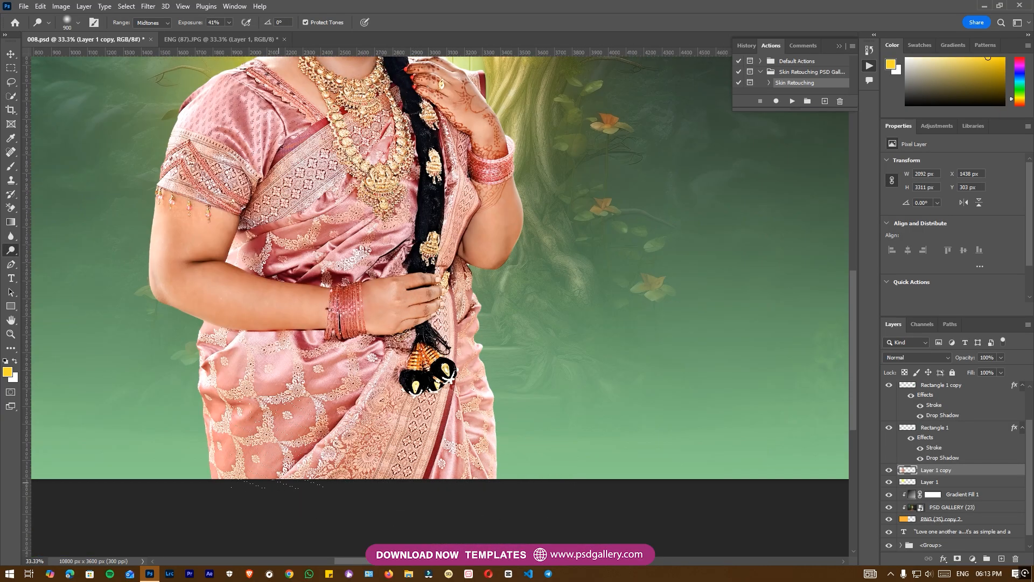
{"action": "left_click_drag", "start_coordinate": [411, 409], "coordinate": [401, 494]}
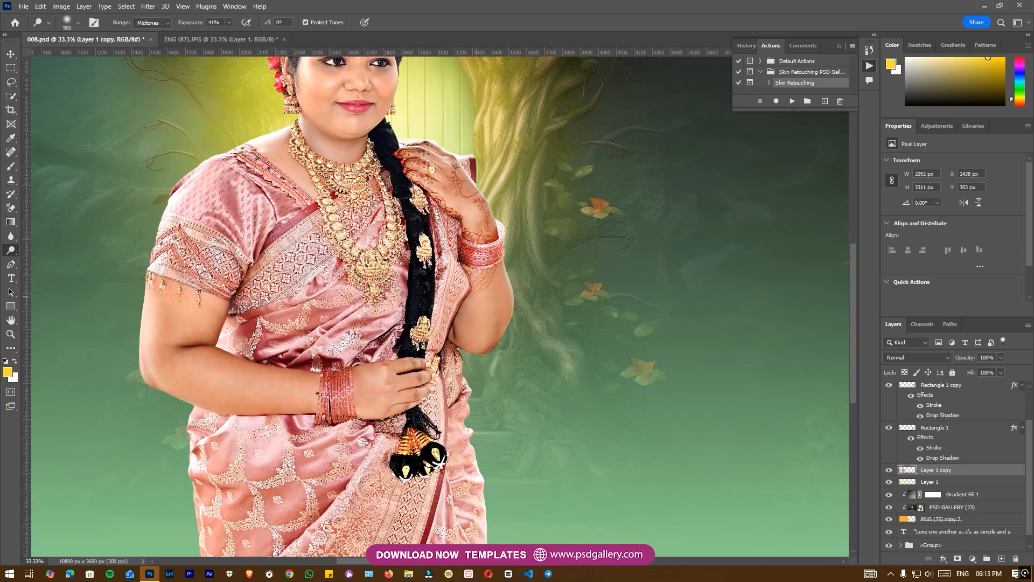
{"action": "left_click_drag", "start_coordinate": [414, 303], "coordinate": [426, 394]}
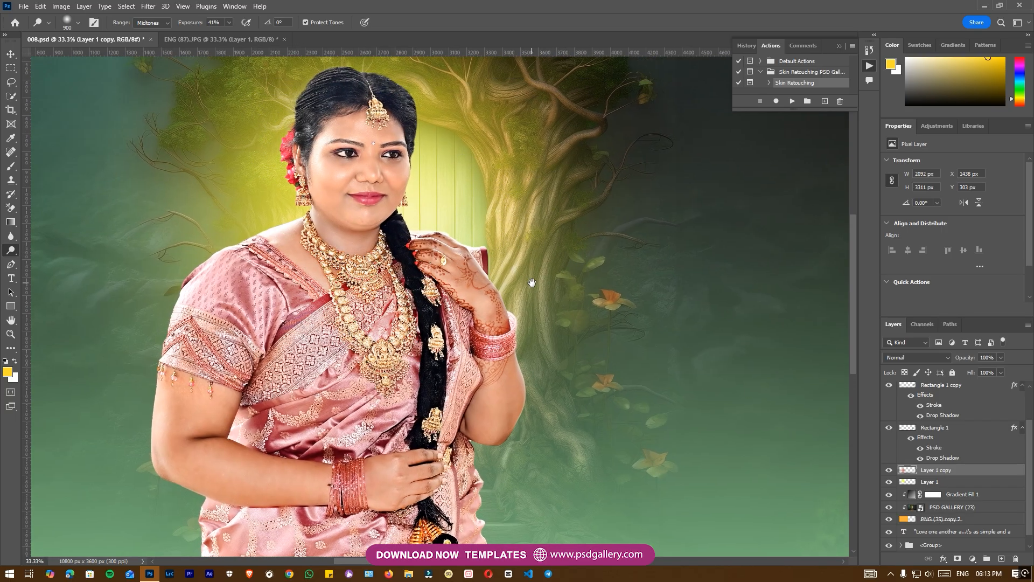
{"action": "left_click_drag", "start_coordinate": [532, 282], "coordinate": [534, 310]}
Examine the white page of the spread with its monogram, quote and diamond-shaped photo frames.
{"action": "key", "text": "v"}
{"action": "left_click_drag", "start_coordinate": [665, 311], "coordinate": [70, 305]}
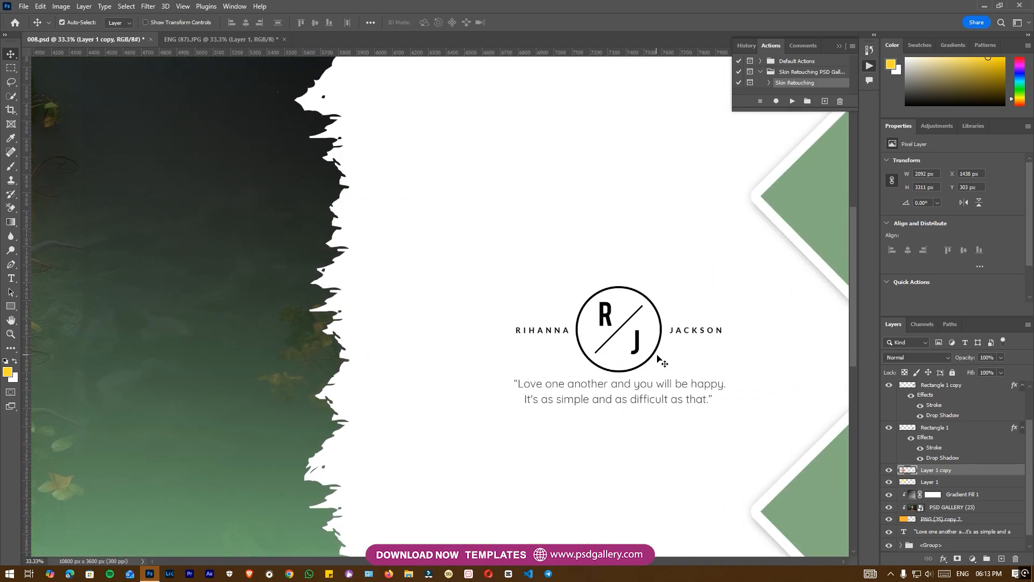
{"action": "key", "text": "ctrl+minus"}
{"action": "left_click_drag", "start_coordinate": [663, 339], "coordinate": [438, 331]}
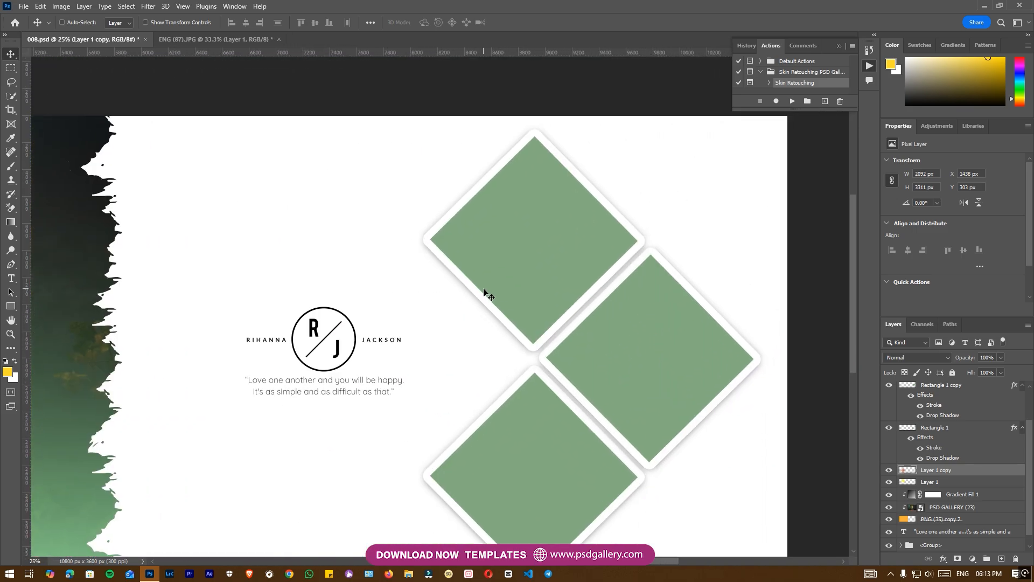
{"action": "key", "text": "ctrl+plus"}
{"action": "left_click_drag", "start_coordinate": [568, 319], "coordinate": [503, 316]}
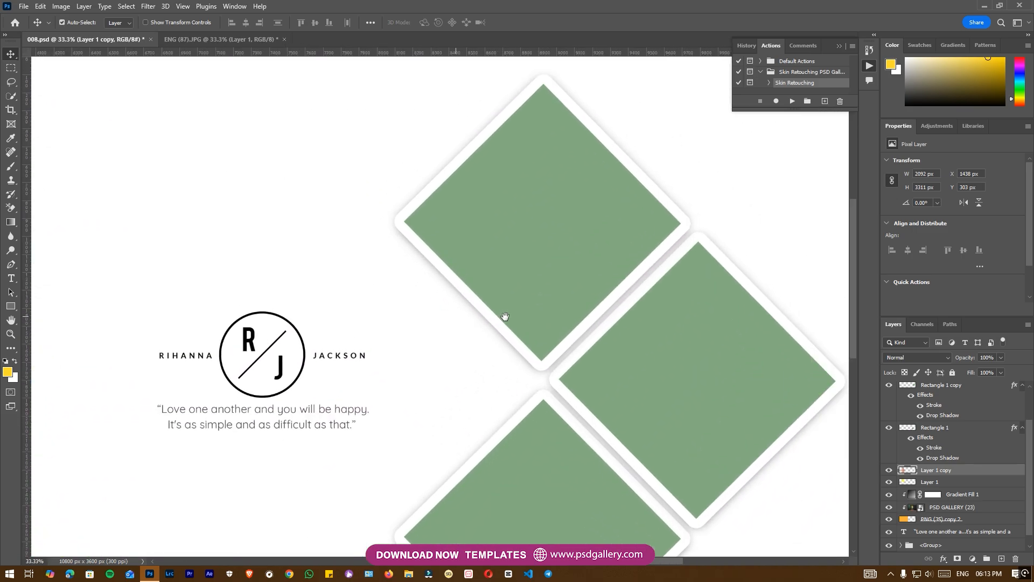
{"action": "key", "text": "ctrl+minus"}
{"action": "left_click_drag", "start_coordinate": [422, 330], "coordinate": [438, 327]}
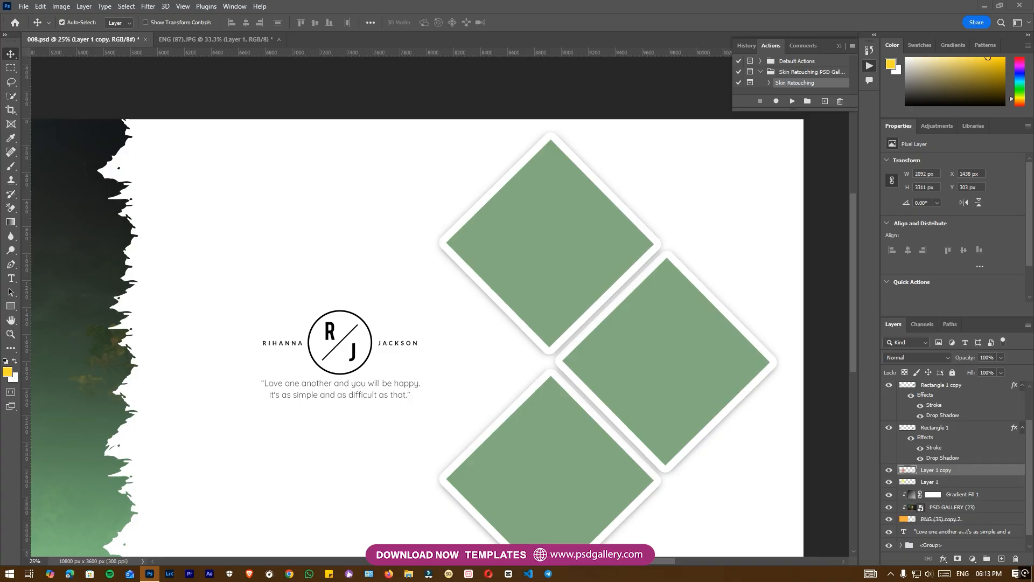
Replace the missing font of the name to the left of the monogram with the default and enter the bride's name.
{"action": "key", "text": "ctrl+plus"}
{"action": "left_click_drag", "start_coordinate": [294, 333], "coordinate": [368, 299]}
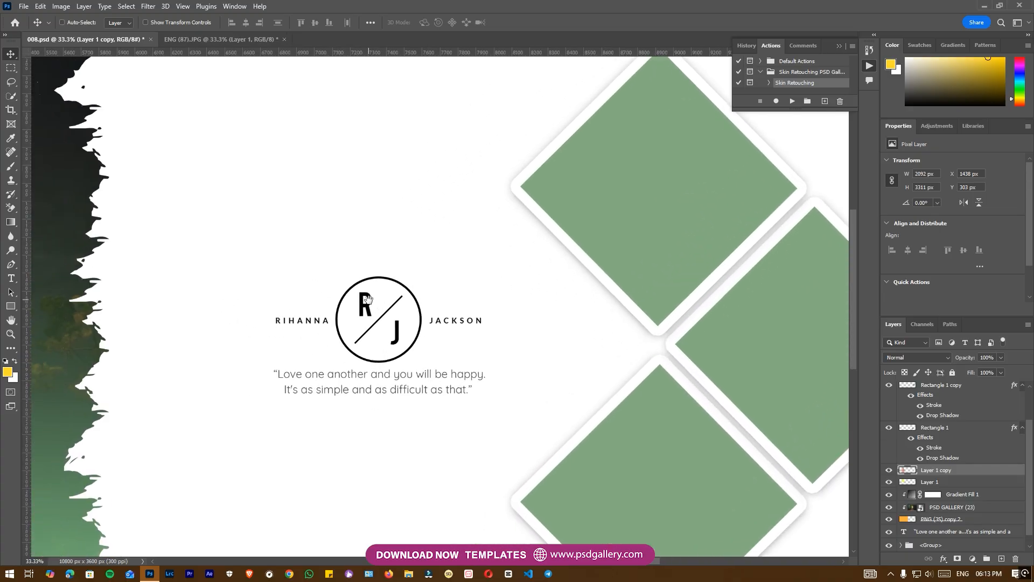
{"action": "double_click", "coordinate": [326, 327]}
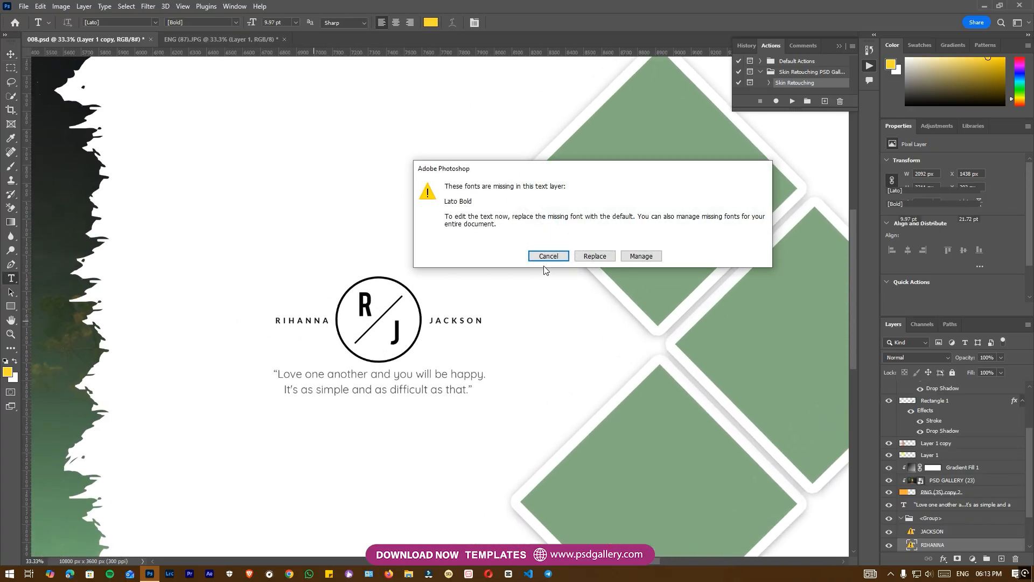
{"action": "left_click", "coordinate": [590, 257]}
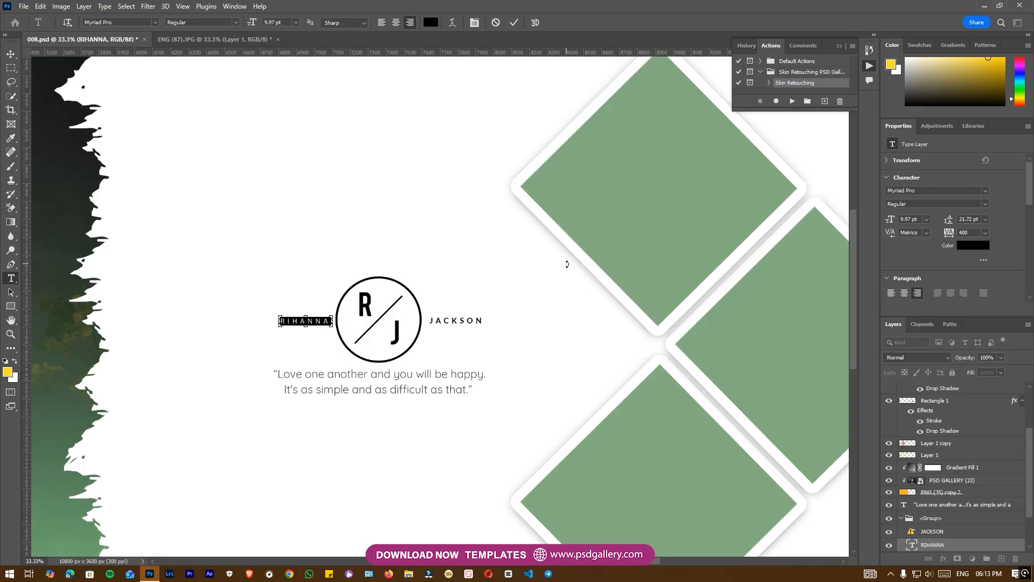
{"action": "type", "text": "Vedhavalli"}
Apply All Caps to the bride's name and commit the text.
{"action": "key", "text": "ctrl+a"}
{"action": "left_click", "coordinate": [234, 6]}
{"action": "left_click", "coordinate": [283, 139]}
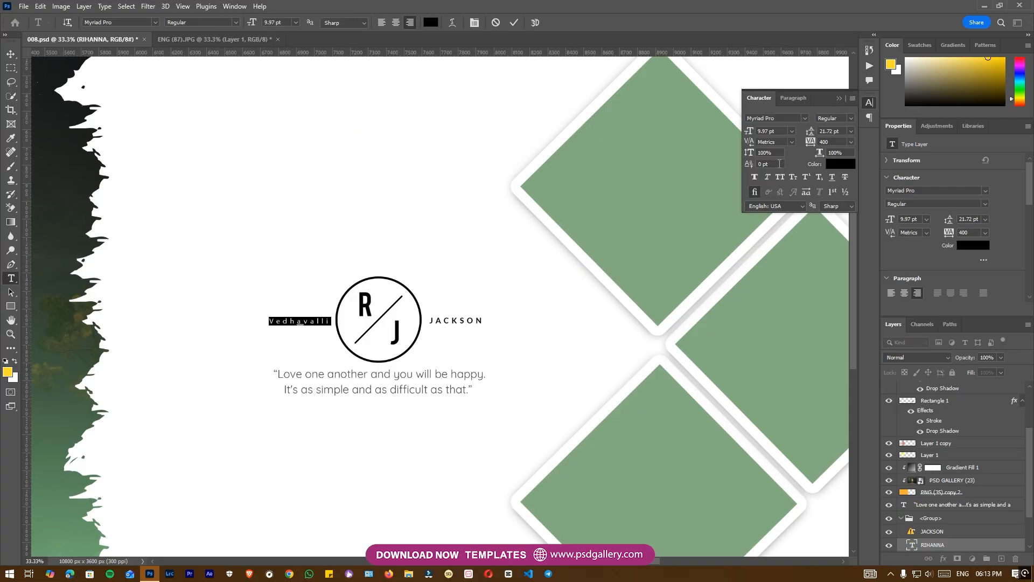
{"action": "left_click", "coordinate": [781, 178]}
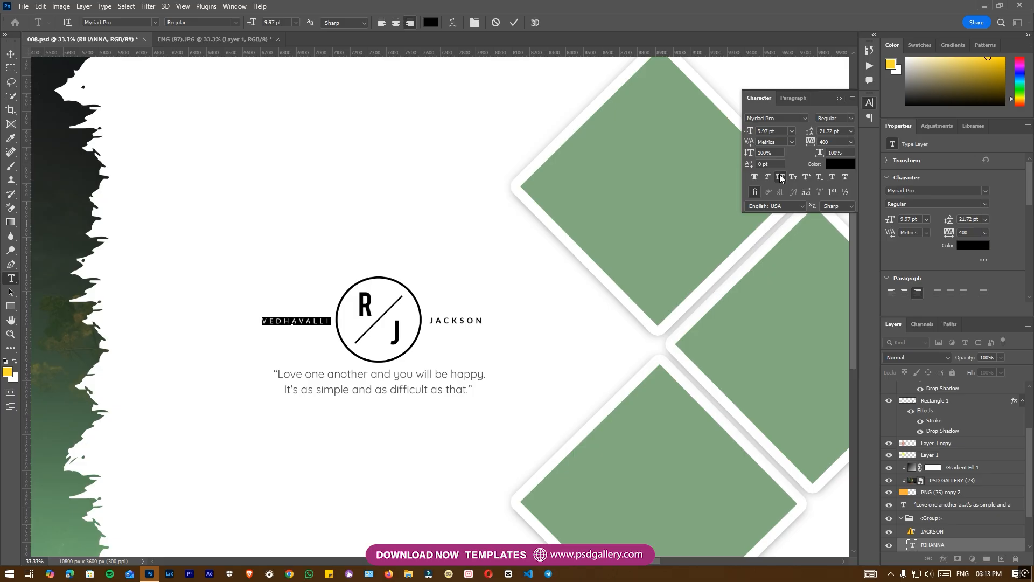
{"action": "left_click", "coordinate": [514, 23]}
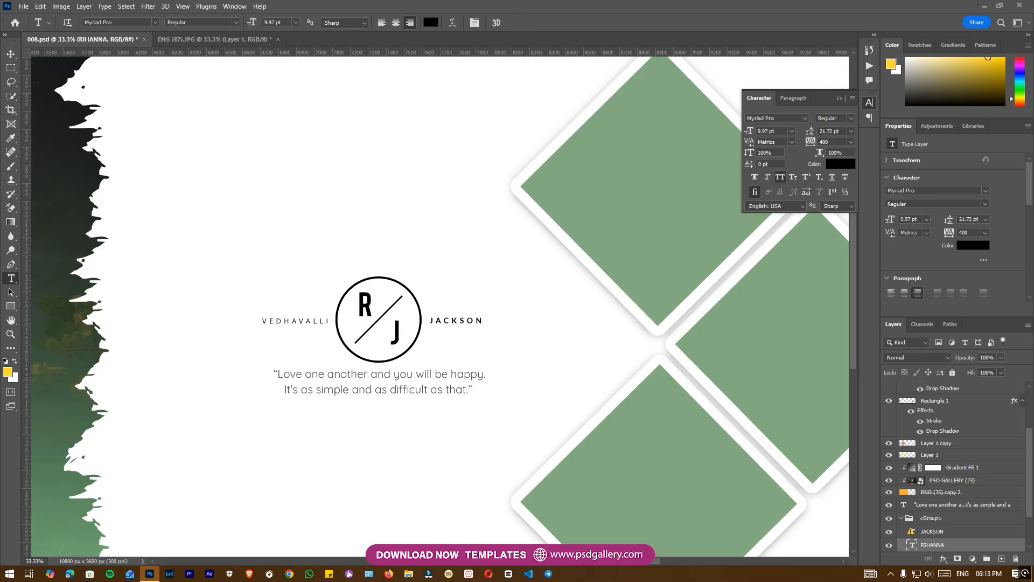
Replace the missing font of the name to the right of the monogram, enter the groom's name and set it in All Caps.
{"action": "double_click", "coordinate": [457, 319]}
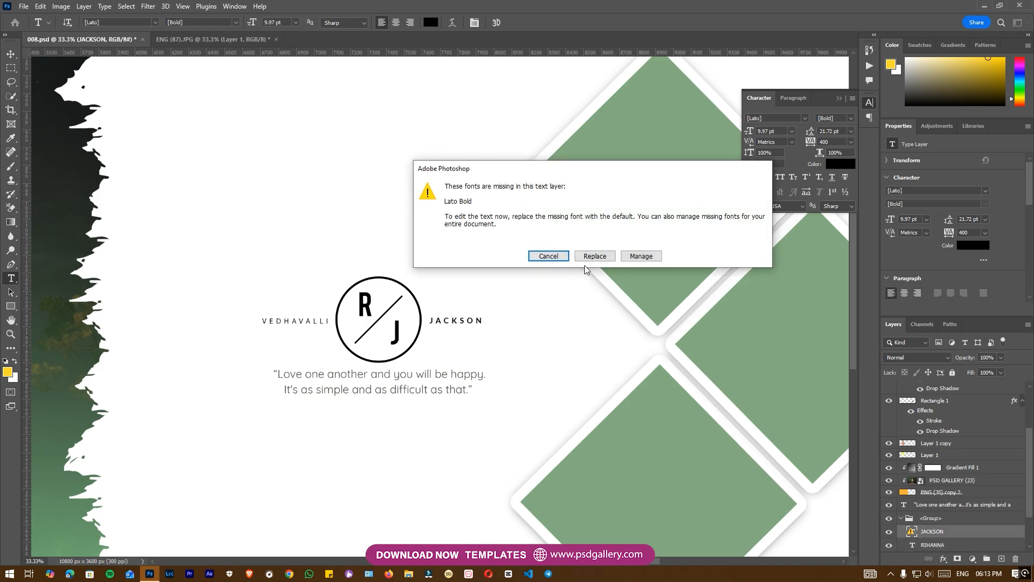
{"action": "left_click", "coordinate": [584, 262]}
{"action": "type", "text": "Jegadeesan"}
{"action": "key", "text": "ctrl+a"}
{"action": "left_click", "coordinate": [780, 177]}
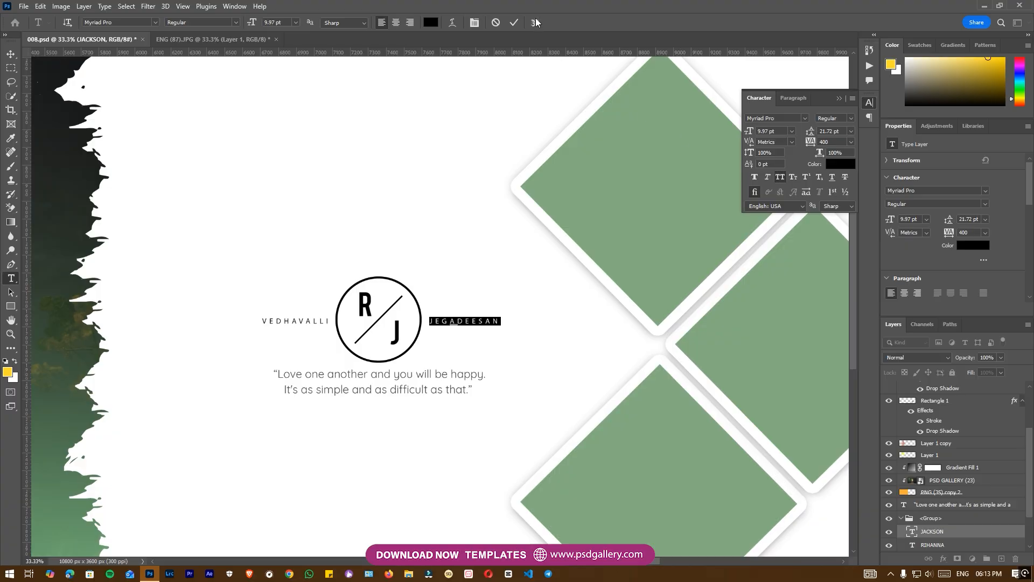
{"action": "left_click", "coordinate": [514, 22]}
Replace the missing font of the monogram's upper letter with the default and change the letter to V.
{"action": "key", "text": "ctrl+plus"}
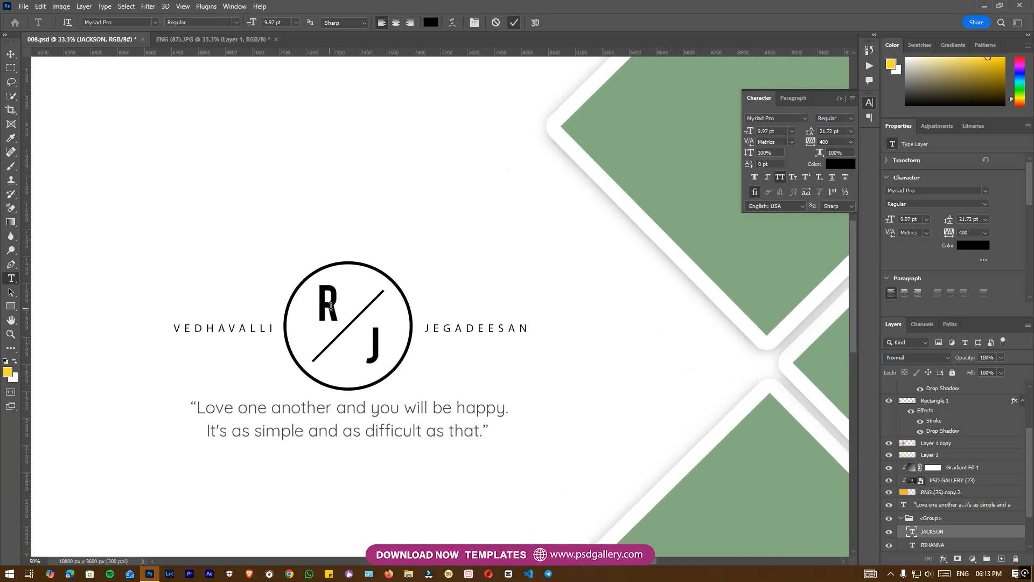
{"action": "left_click", "coordinate": [370, 307]}
{"action": "left_click", "coordinate": [595, 256]}
{"action": "key", "text": "ctrl+a"}
{"action": "type", "text": "V"}
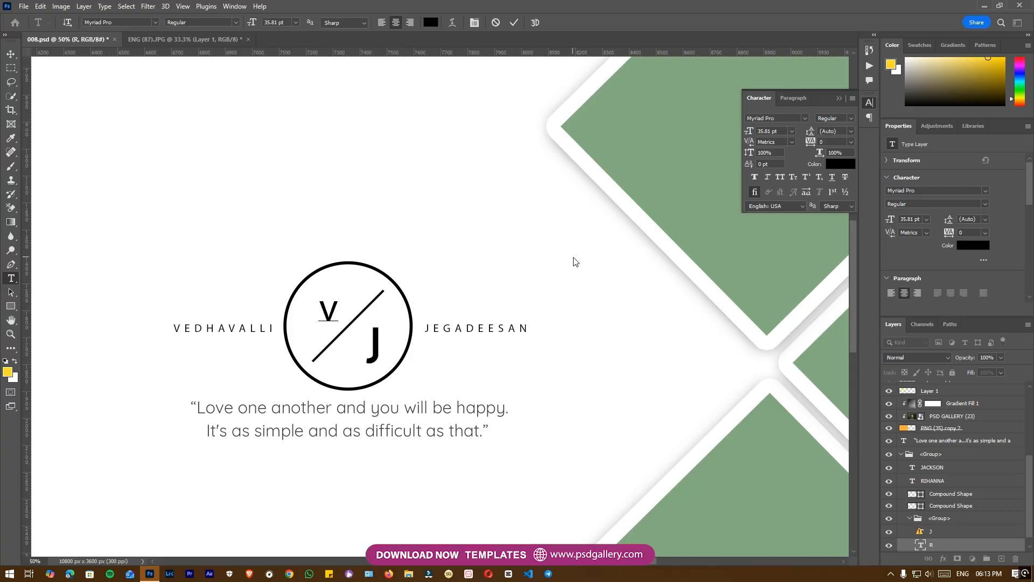
{"action": "key", "text": "BackSpace"}
{"action": "type", "text": "V"}
Try Kenyan Coffee on the monogram's V, choose Adorage as its font instead and commit the text.
{"action": "key", "text": "ctrl+a"}
{"action": "left_click", "coordinate": [157, 21]}
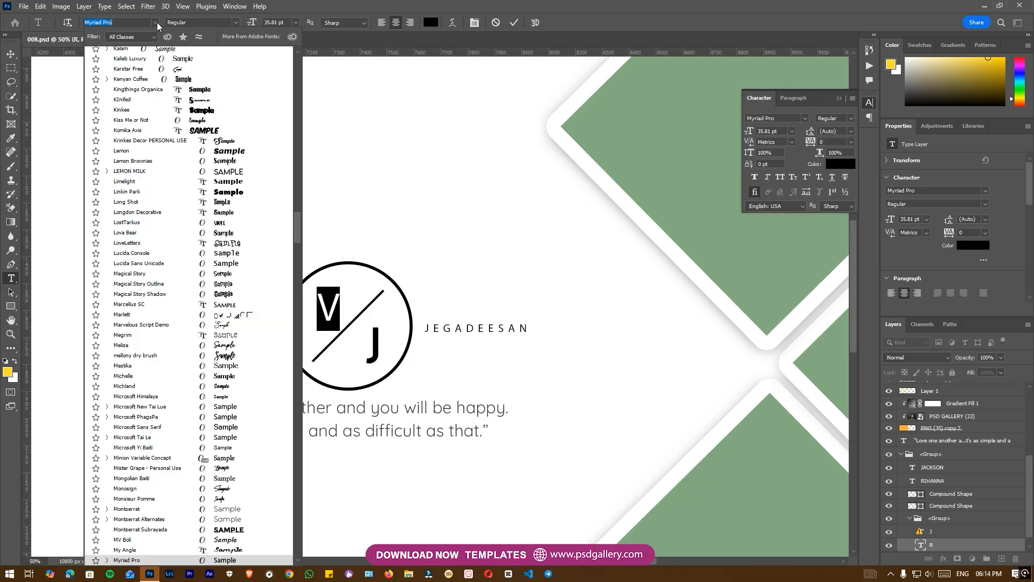
{"action": "left_click", "coordinate": [228, 83]}
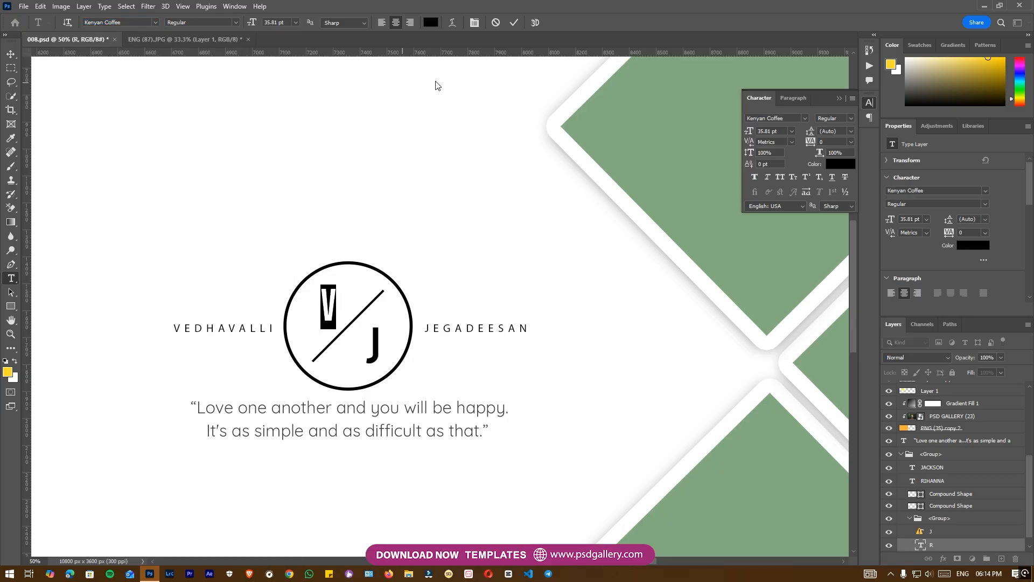
{"action": "left_click", "coordinate": [157, 21]}
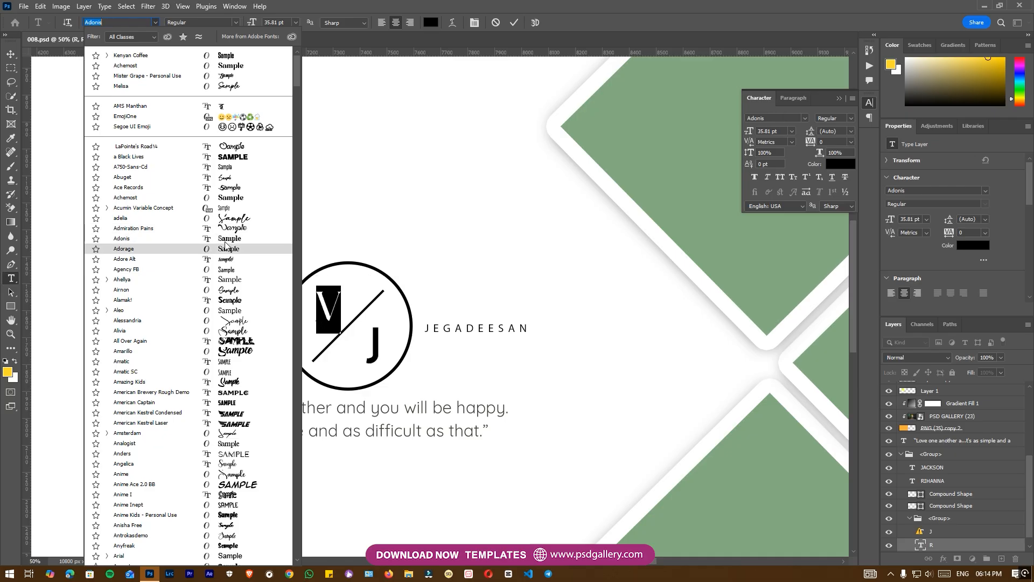
{"action": "left_click", "coordinate": [227, 248]}
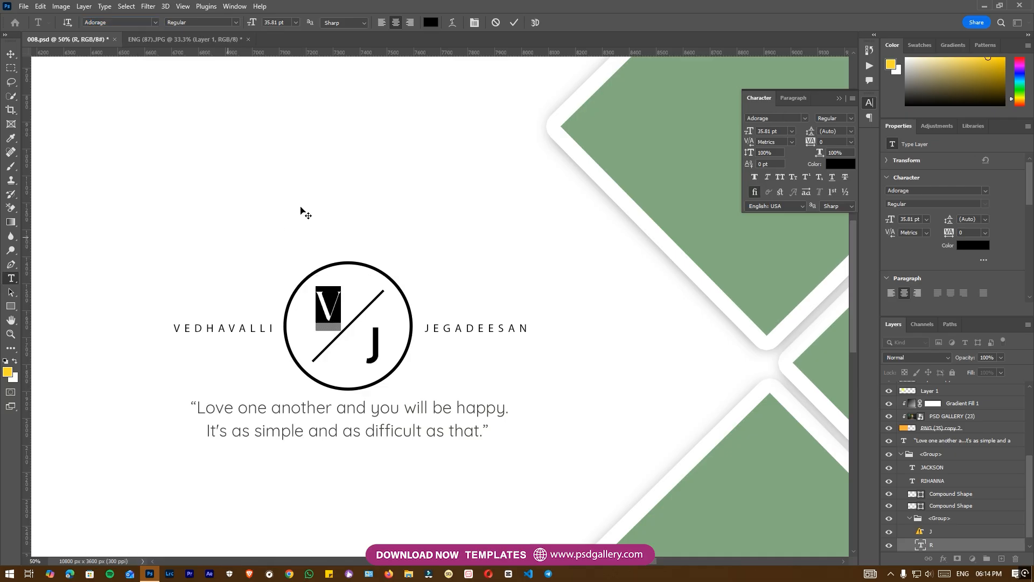
{"action": "left_click", "coordinate": [512, 22]}
Replace the monogram's lower letter with a duplicate of the V below the diagonal line and change that copy to J.
{"action": "key", "text": "v"}
{"action": "right_click", "coordinate": [394, 365]}
{"action": "left_click", "coordinate": [398, 371]}
{"action": "mouse_move", "coordinate": [377, 360]}
{"action": "left_mouse_down"}
{"action": "mouse_move", "coordinate": [336, 324]}
{"action": "mouse_move", "coordinate": [363, 353]}
{"action": "left_mouse_up"}
{"action": "double_click", "coordinate": [364, 352]}
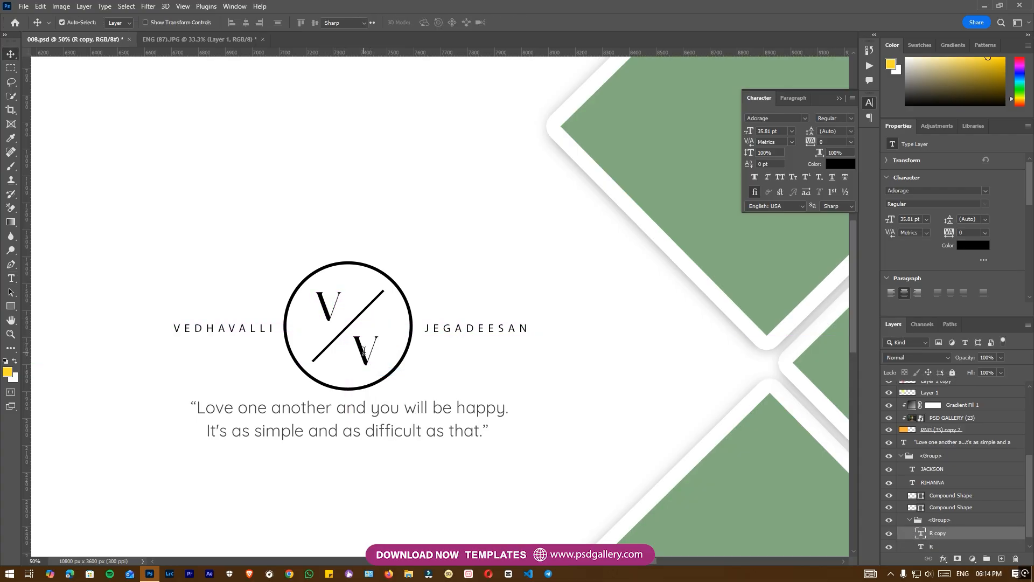
{"action": "key", "text": "ctrl+a"}
{"action": "type", "text": "J"}
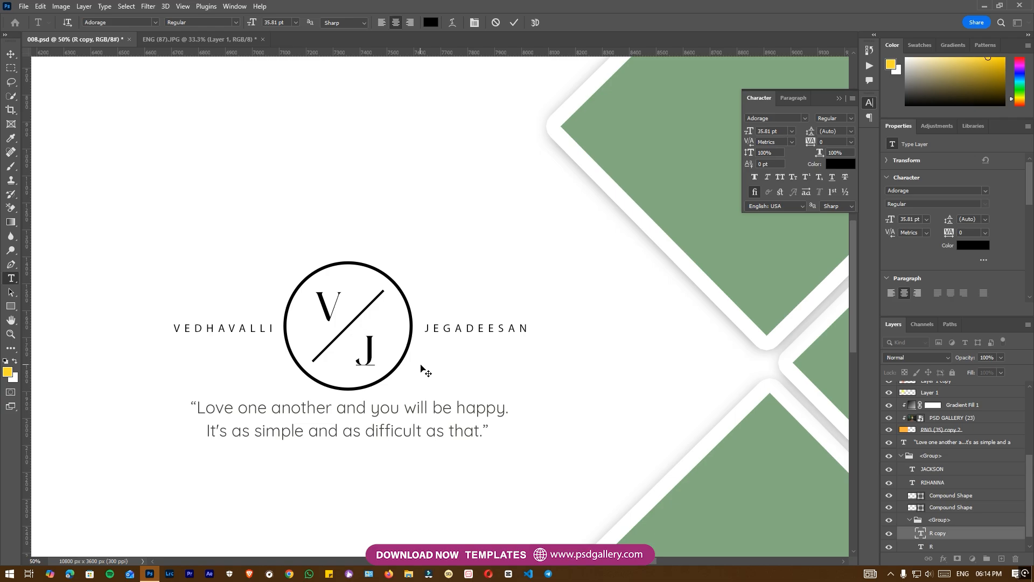
{"action": "left_click", "coordinate": [515, 22]}
Examine the overall spread with its monogram, names and empty diamond-shaped photo frames.
{"action": "key", "text": "ctrl+minus"}
{"action": "key", "text": "ctrl+minus"}
{"action": "key", "text": "ctrl+minus"}
{"action": "key", "text": "ctrl+minus"}
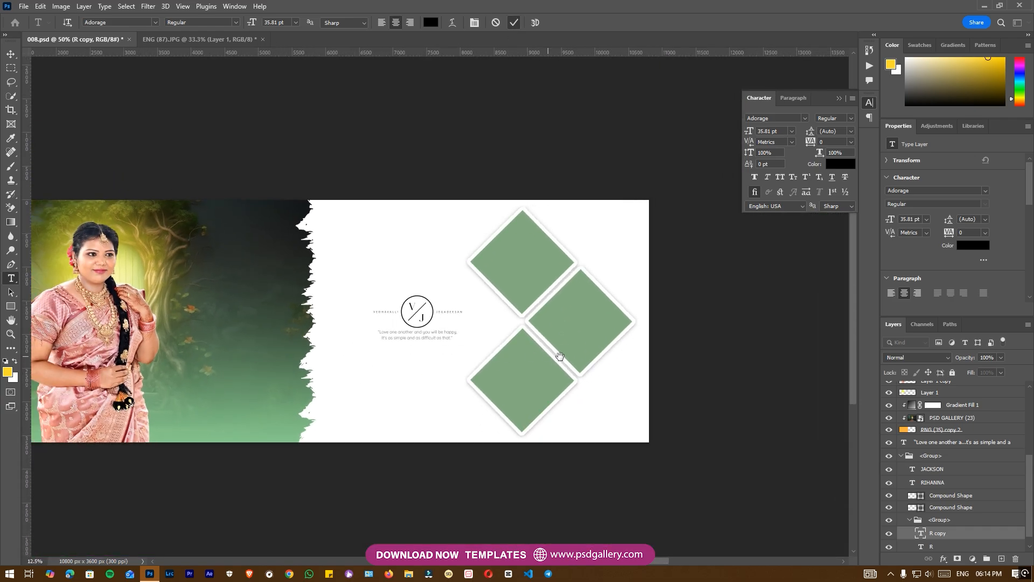
{"action": "left_click_drag", "start_coordinate": [608, 357], "coordinate": [653, 365]}
{"action": "left_click_drag", "start_coordinate": [557, 366], "coordinate": [463, 373]}
{"action": "key", "text": "ctrl+plus"}
{"action": "left_click_drag", "start_coordinate": [552, 367], "coordinate": [475, 358]}
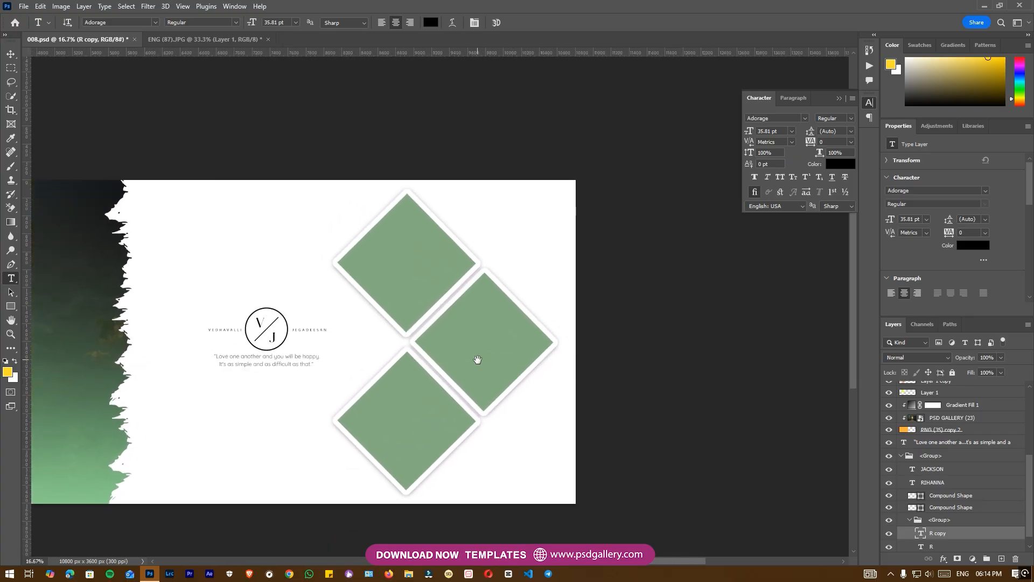
{"action": "key", "text": "ctrl+plus"}
{"action": "right_click", "coordinate": [375, 245], "text": "ctrl"}
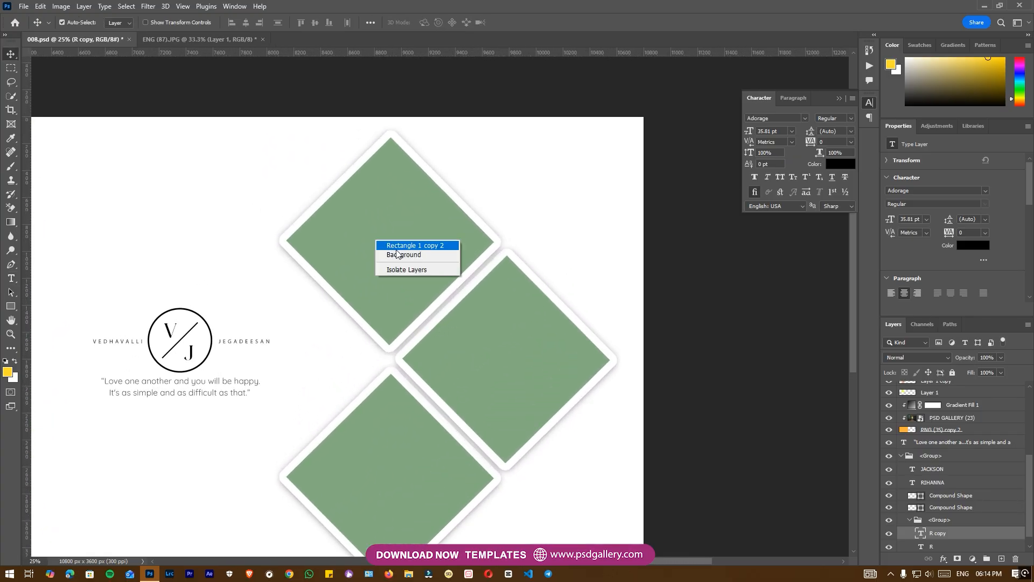
{"action": "left_click", "coordinate": [407, 242]}
{"action": "left_click_drag", "start_coordinate": [380, 189], "coordinate": [376, 230]}
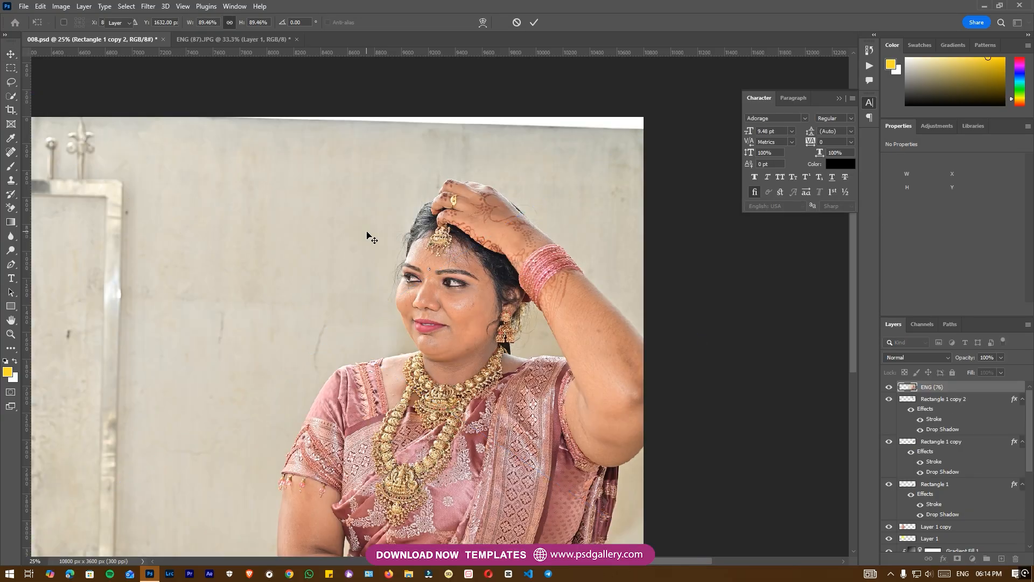
{"action": "key", "text": "Escape"}
Place photo ENG (76) directly above the middle diamond frame's layer and clip it to that frame.
{"action": "right_click", "coordinate": [477, 331], "text": "ctrl"}
{"action": "left_click", "coordinate": [487, 336]}
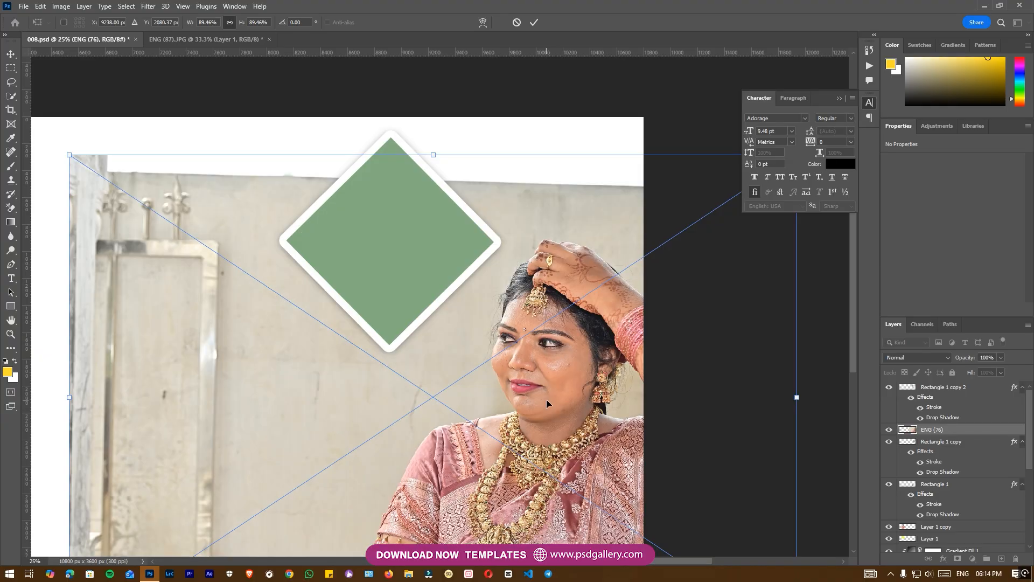
{"action": "key", "text": "Return"}
{"action": "key", "text": "ctrl+alt+g"}
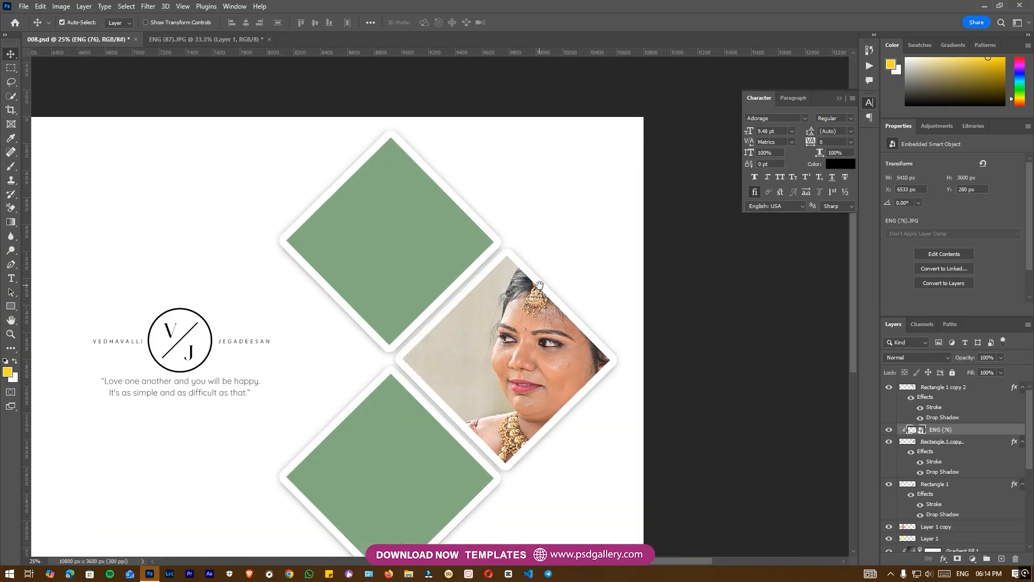
Scale photo ENG (76) down to about 63% and position the woman's face and raised hand inside the middle diamond.
{"action": "left_click_drag", "start_coordinate": [540, 284], "coordinate": [389, 313]}
{"action": "key", "text": "ctrl+t"}
{"action": "left_click_drag", "start_coordinate": [647, 156], "coordinate": [517, 242]}
{"action": "key", "text": "ctrl+z"}
{"action": "left_click_drag", "start_coordinate": [648, 155], "coordinate": [413, 263]}
{"action": "left_click_drag", "start_coordinate": [316, 402], "coordinate": [416, 306]}
{"action": "key", "text": "Escape"}
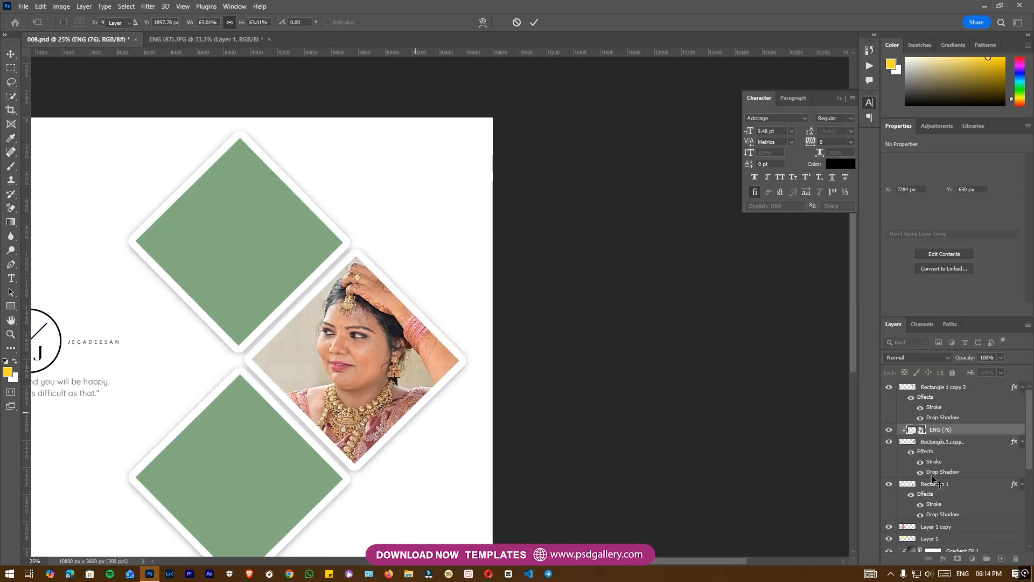
Set the blend mode of photo ENG (76) to Luminosity.
{"action": "left_click", "coordinate": [907, 359]}
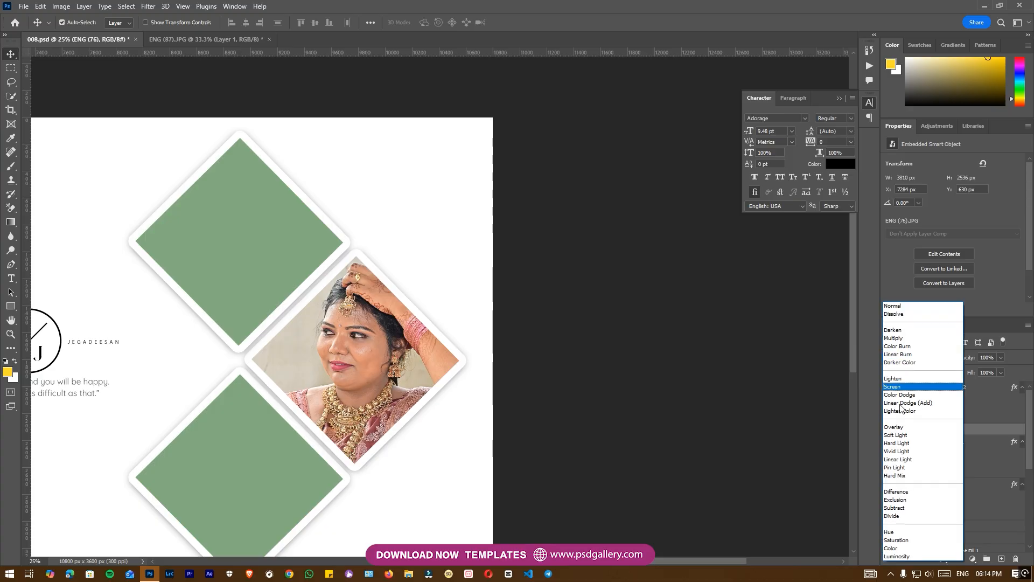
{"action": "left_click", "coordinate": [897, 556]}
{"action": "left_click_drag", "start_coordinate": [387, 403], "coordinate": [431, 388]}
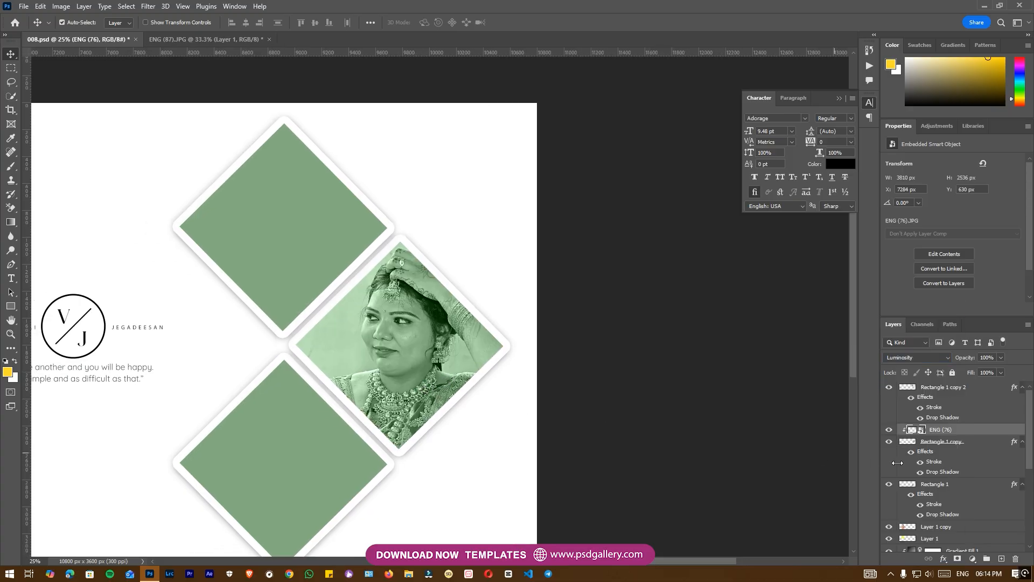
{"action": "right_click", "coordinate": [952, 447]}
{"action": "left_click", "coordinate": [841, 284]}
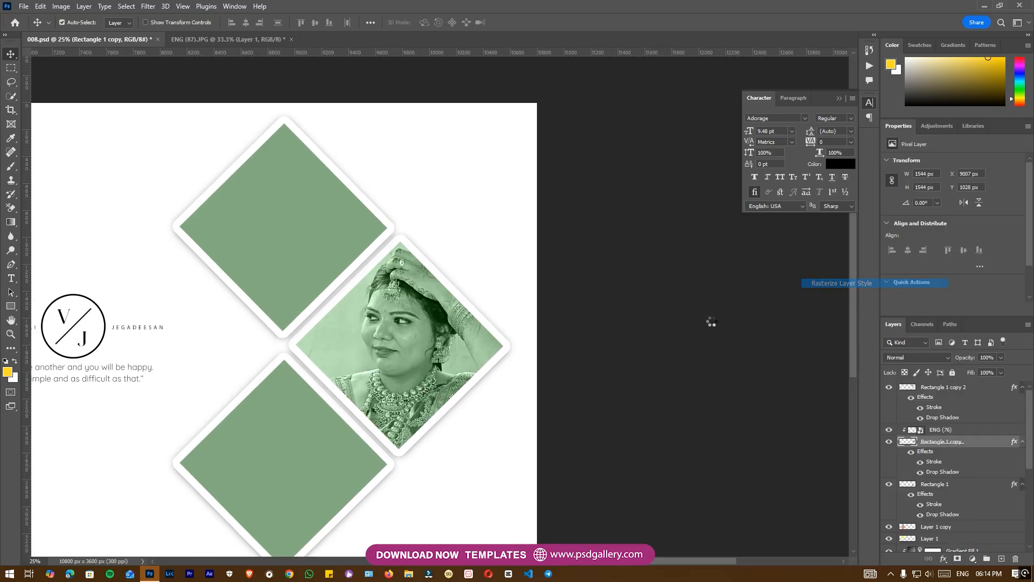
{"action": "key", "text": "ctrl+u"}
{"action": "left_click", "coordinate": [806, 188]}
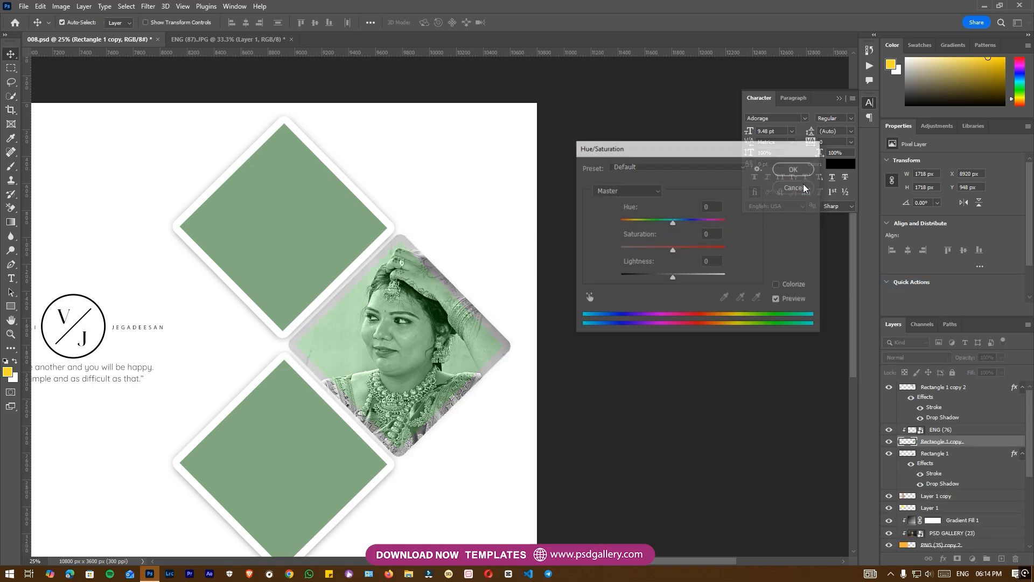
{"action": "key", "text": "ctrl+z"}
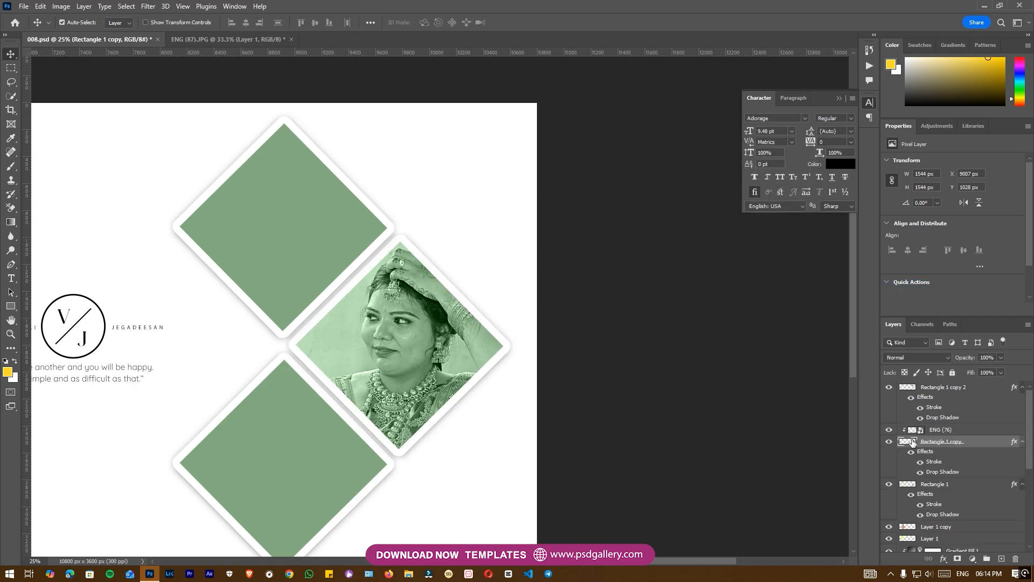
Reduce the saturation of the middle diamond frame's green fill to about -69 with Hue/Saturation.
{"action": "right_click", "coordinate": [377, 334]}
{"action": "left_click", "coordinate": [399, 349]}
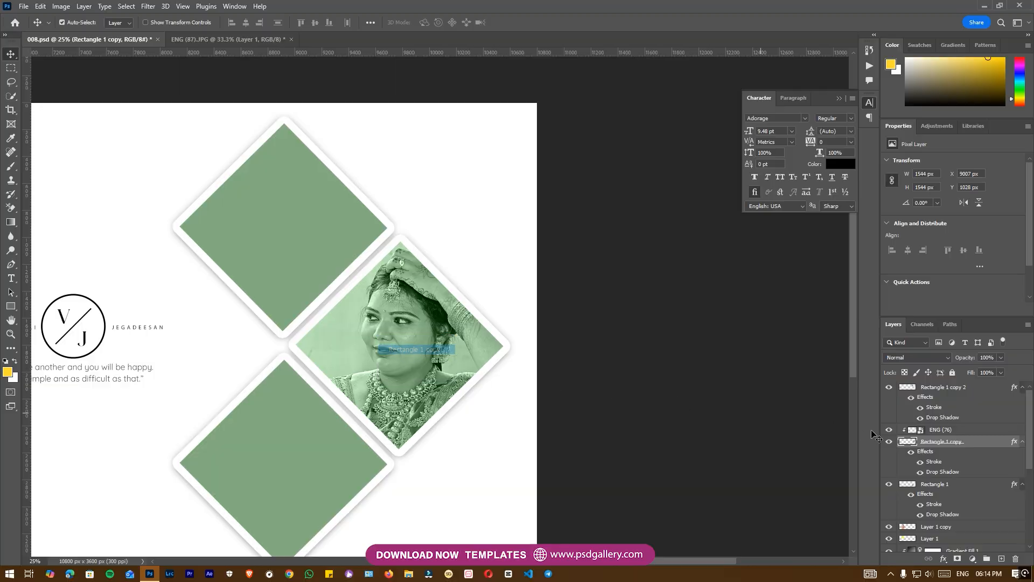
{"action": "left_click", "coordinate": [890, 442]}
{"action": "left_click", "coordinate": [888, 443]}
{"action": "key", "text": "ctrl+u"}
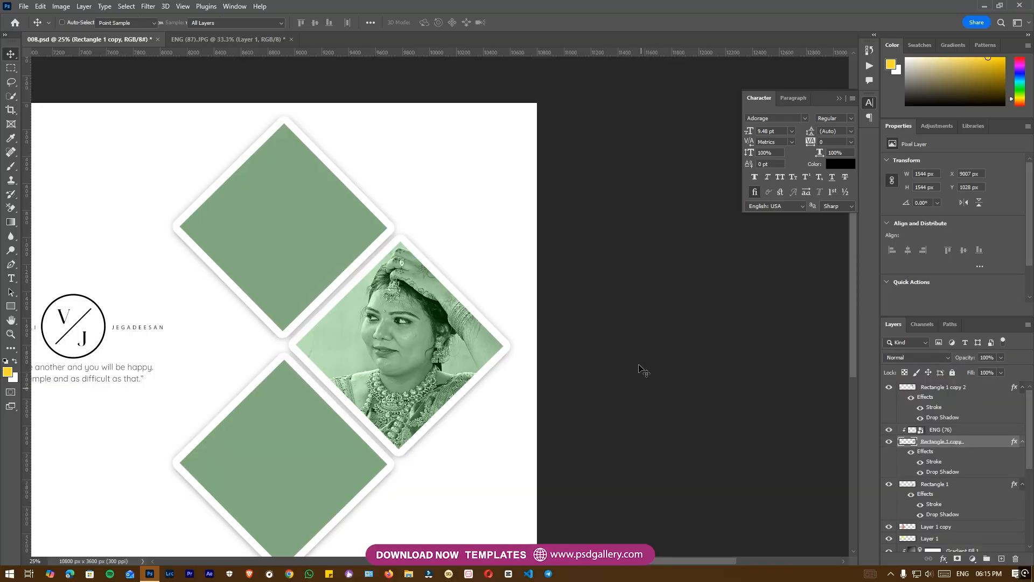
{"action": "left_click_drag", "start_coordinate": [663, 248], "coordinate": [638, 250]}
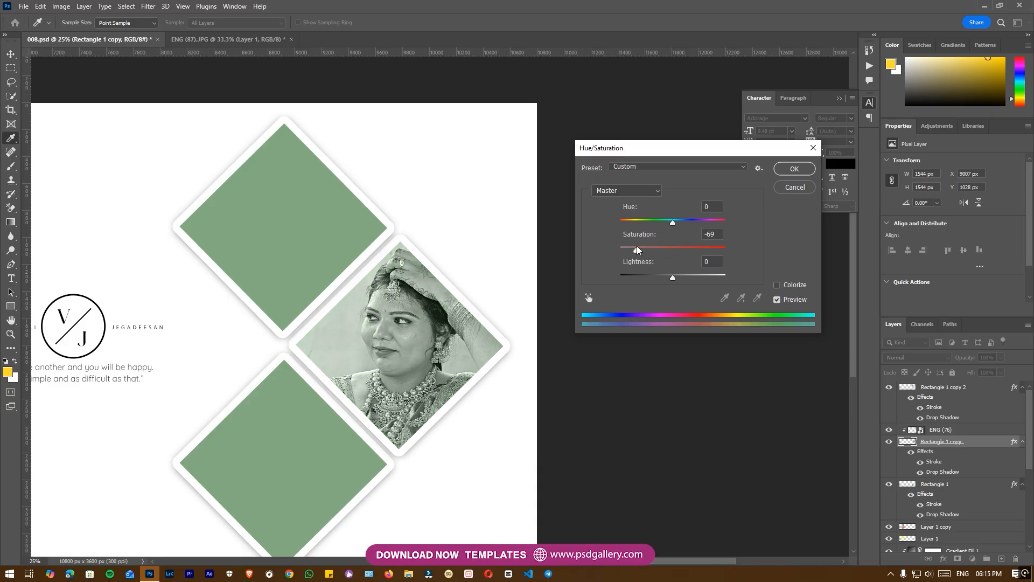
{"action": "left_click", "coordinate": [794, 168]}
Select the layer of the empty upper diamond frame.
{"action": "scroll", "coordinate": [258, 178], "scroll_direction": "down", "scroll_amount": 1}
{"action": "right_click", "coordinate": [255, 179]}
{"action": "left_click", "coordinate": [254, 174]}
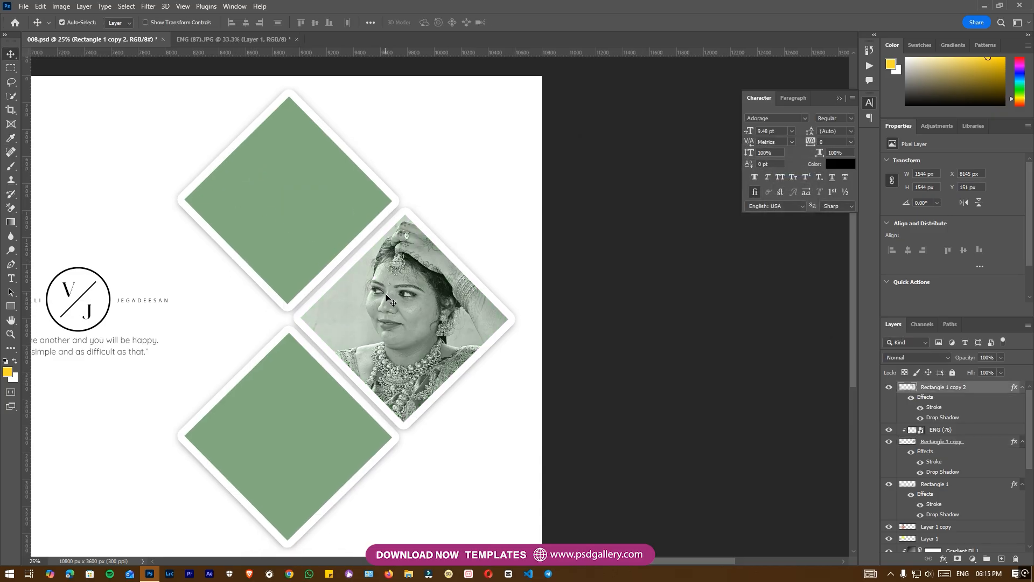
{"action": "scroll", "coordinate": [372, 351], "scroll_direction": "down", "scroll_amount": 1}
{"action": "left_click_drag", "start_coordinate": [284, 304], "coordinate": [375, 353]}
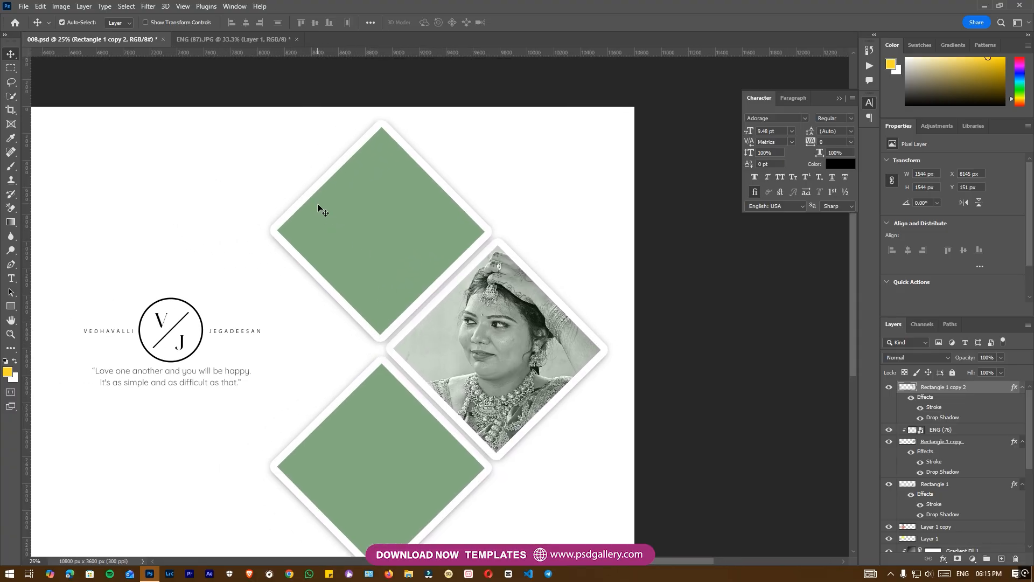
{"action": "right_click", "coordinate": [366, 226]}
{"action": "left_click", "coordinate": [383, 227]}
{"action": "left_click_drag", "start_coordinate": [215, 326], "coordinate": [374, 306]}
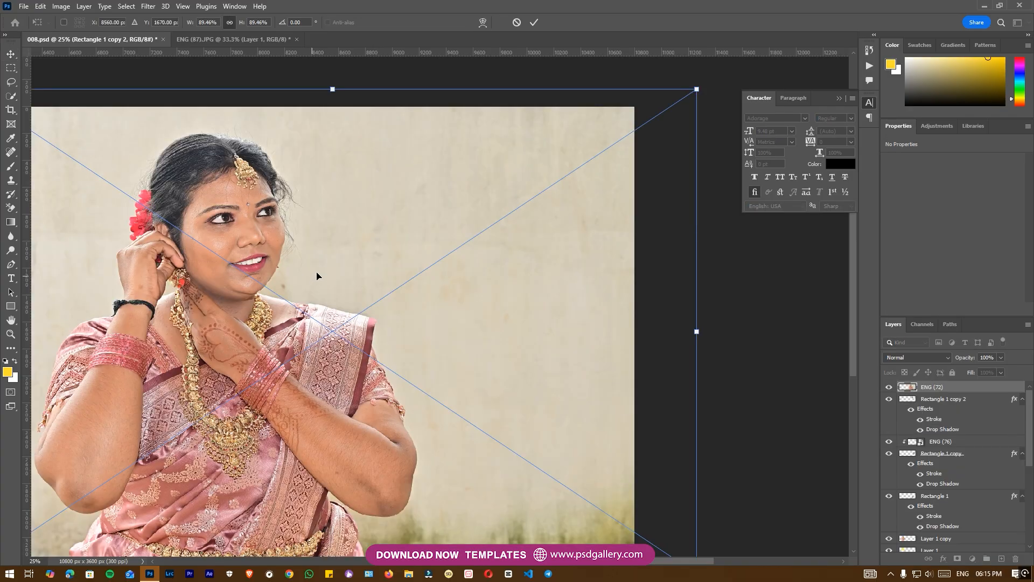
{"action": "left_click_drag", "start_coordinate": [316, 275], "coordinate": [501, 259]}
{"action": "key", "text": "Escape"}
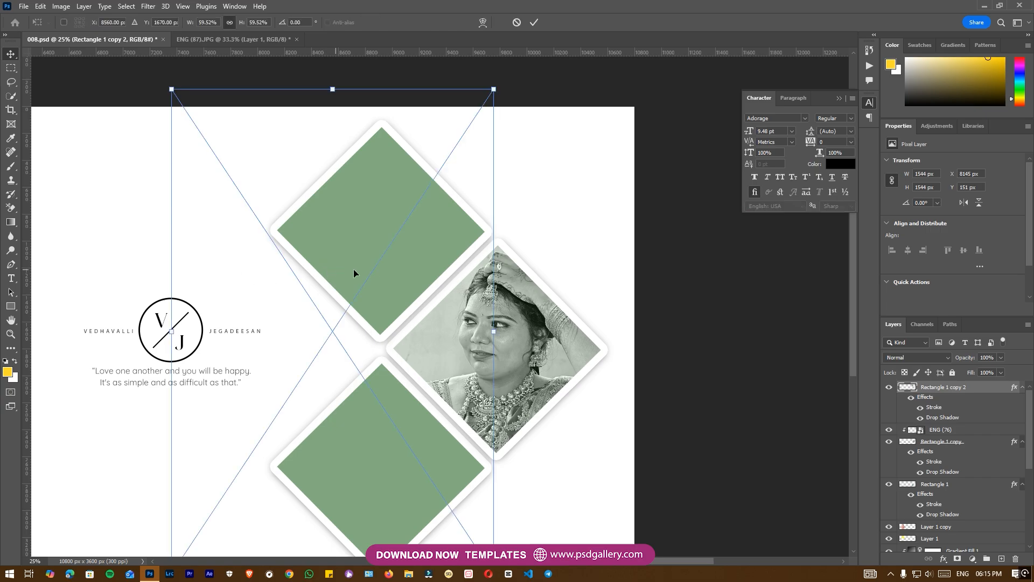
Place photo ENG (81) above the upper diamond frame's layer and clip it to that frame.
{"action": "left_click_drag", "start_coordinate": [319, 275], "coordinate": [387, 291]}
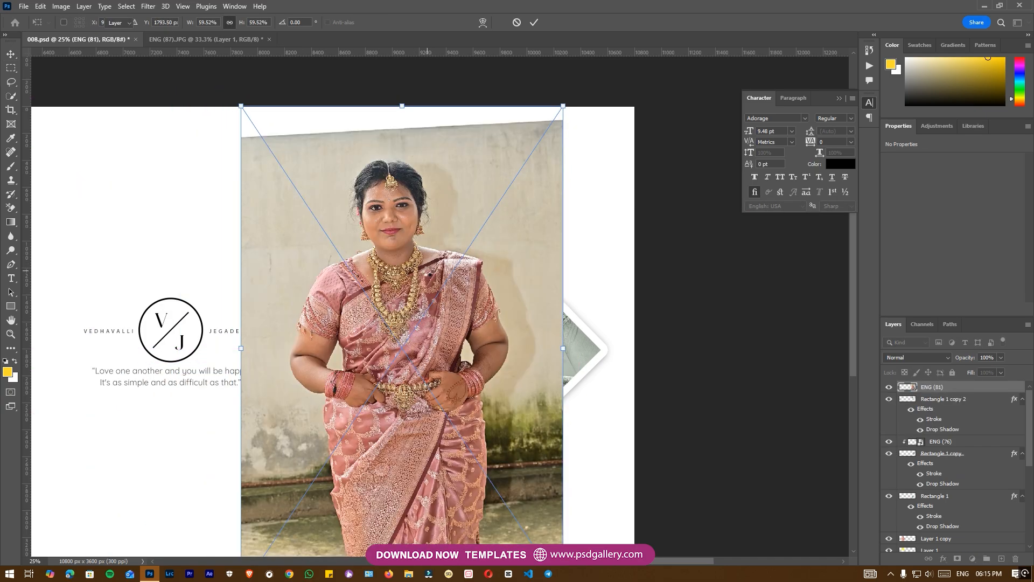
{"action": "key", "text": "Return"}
{"action": "key", "text": "ctrl+alt+g"}
Rotate photo ENG (81) by about 6.33° and position the woman's face inside the upper diamond.
{"action": "left_click_drag", "start_coordinate": [388, 220], "coordinate": [412, 206]}
{"action": "key", "text": "ctrl+t"}
{"action": "left_click_drag", "start_coordinate": [600, 185], "coordinate": [614, 213]}
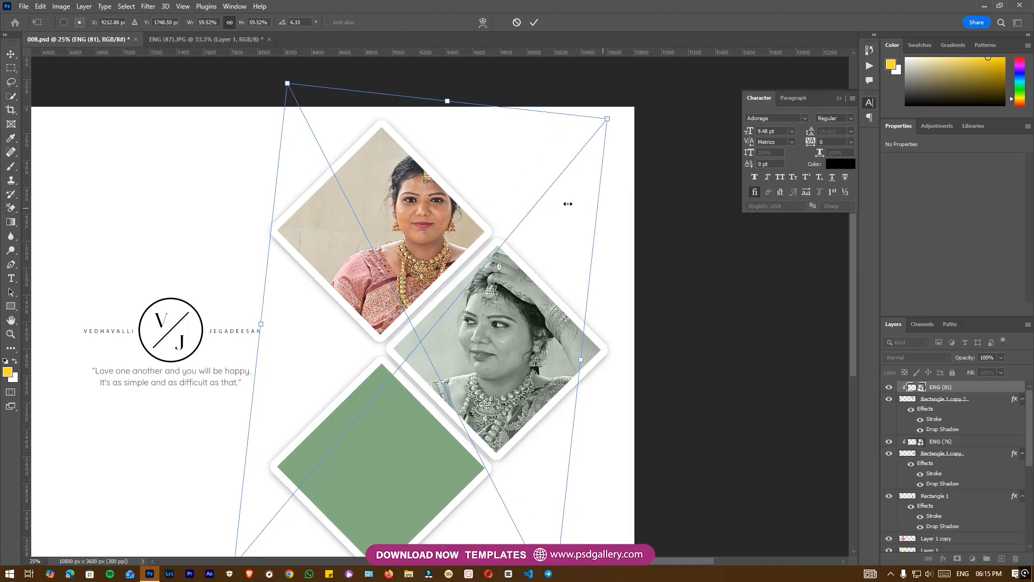
{"action": "left_click_drag", "start_coordinate": [419, 184], "coordinate": [388, 205]}
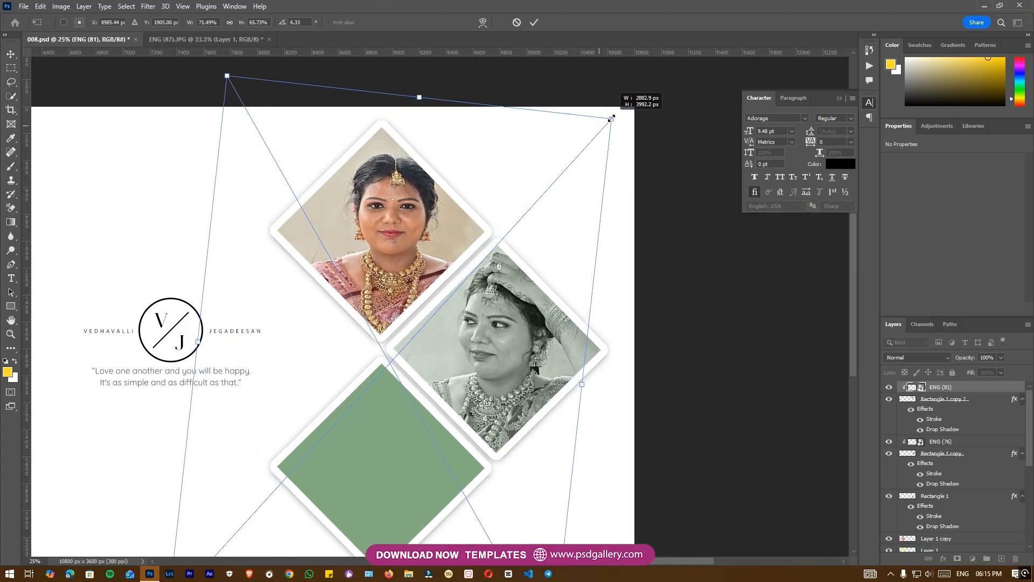
Enlarge photo ENG (81) proportionally, fine-tune its position in the upper diamond and commit the transform.
{"action": "key", "text": "ctrl+minus"}
{"action": "key", "text": "ctrl+minus"}
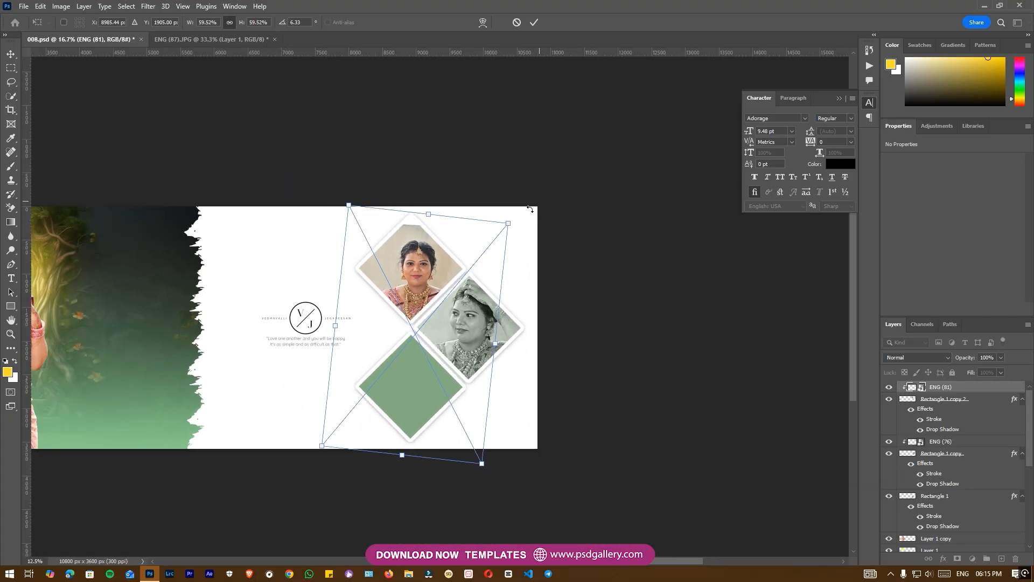
{"action": "left_click_drag", "start_coordinate": [509, 222], "coordinate": [531, 199]}
{"action": "left_click_drag", "start_coordinate": [476, 249], "coordinate": [469, 261]}
{"action": "scroll", "coordinate": [469, 260], "scroll_direction": "up", "scroll_amount": 3}
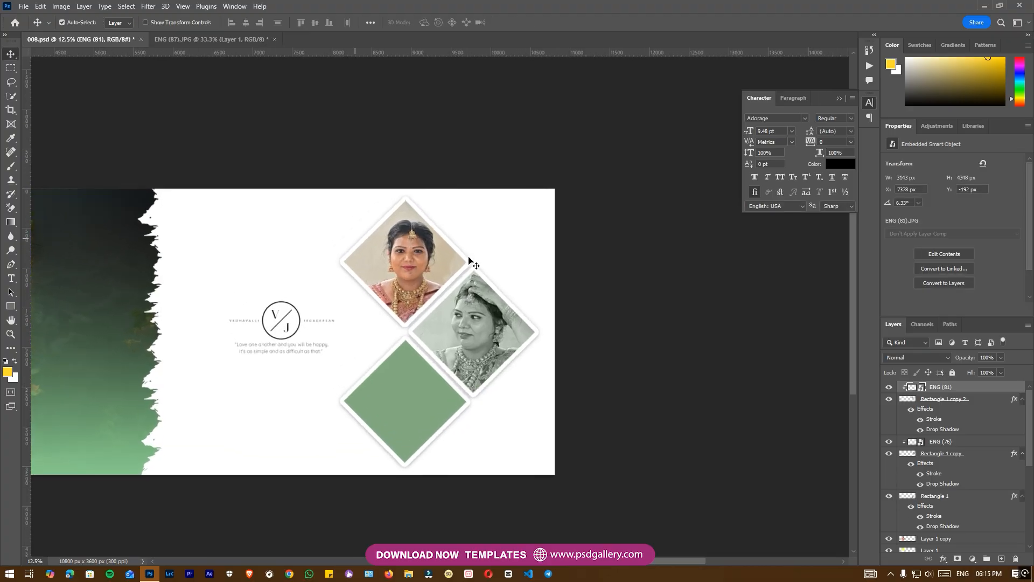
{"action": "right_click", "coordinate": [440, 340]}
{"action": "left_click", "coordinate": [440, 339]}
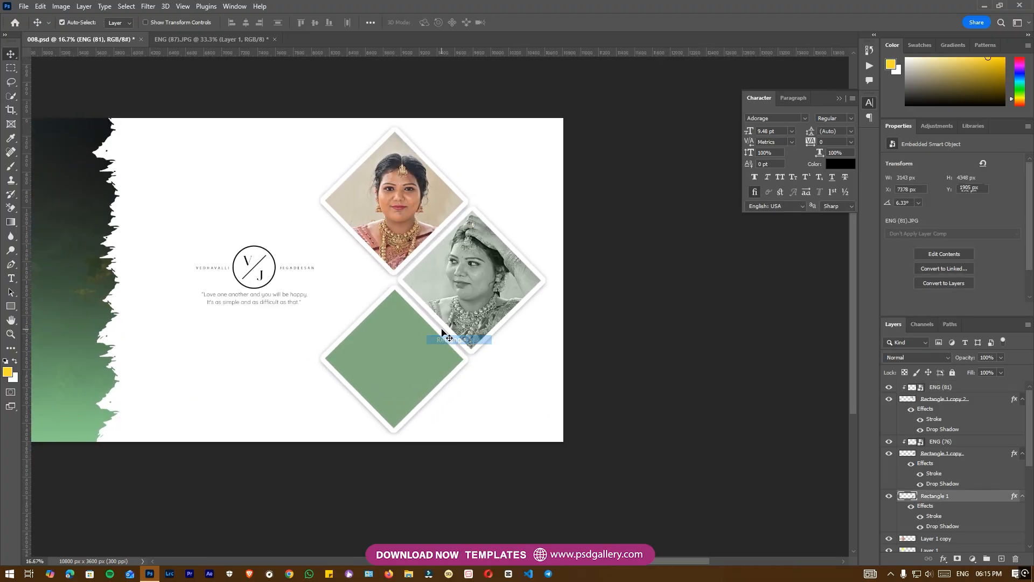
{"action": "scroll", "coordinate": [341, 354], "scroll_direction": "up", "scroll_amount": 1}
{"action": "left_click_drag", "start_coordinate": [342, 354], "coordinate": [353, 337]}
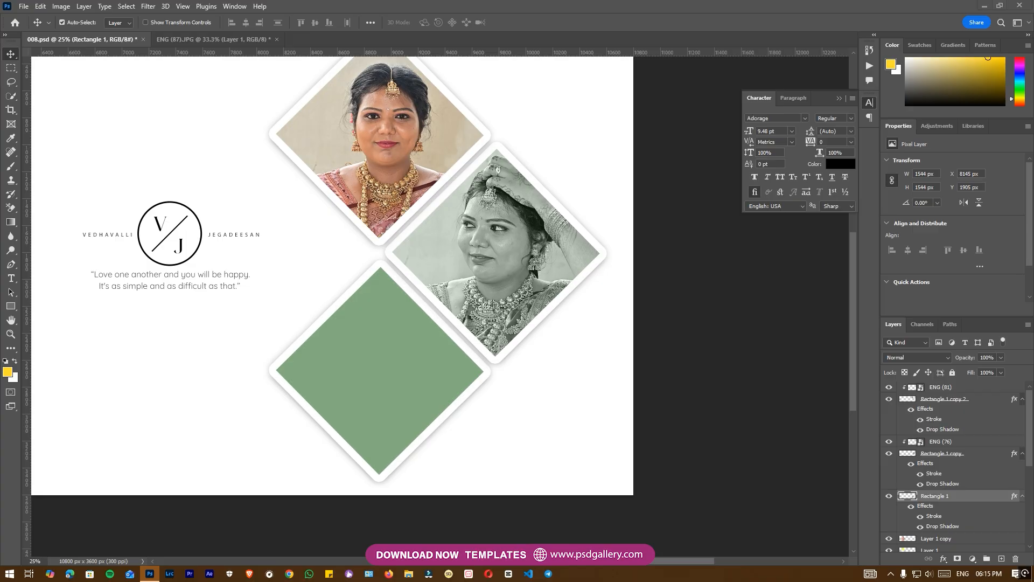
{"action": "scroll", "coordinate": [289, 356], "scroll_direction": "down", "scroll_amount": 2}
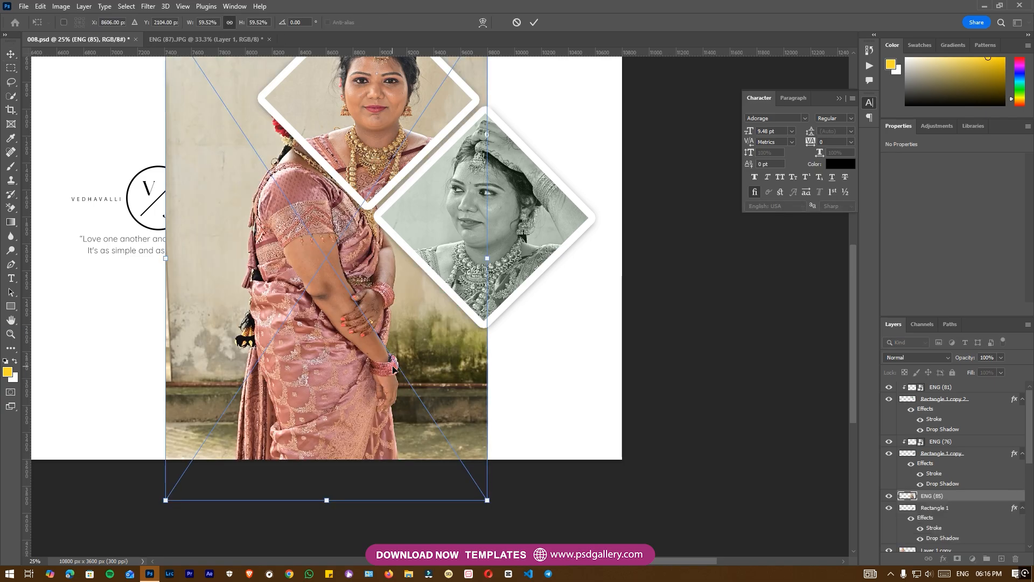
{"action": "key", "text": "Escape"}
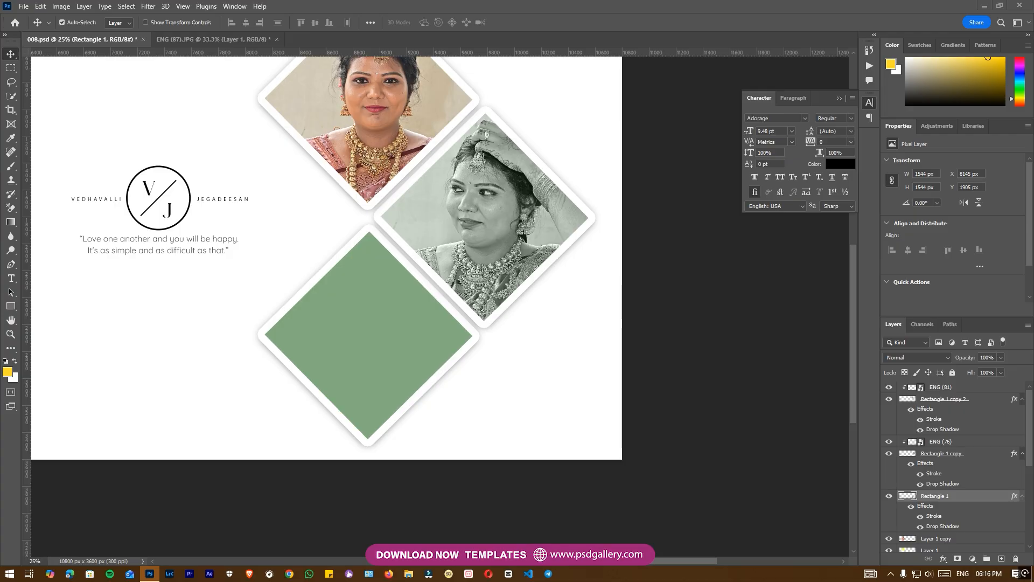
Delete photo ENG (81) from the upper diamond frame.
{"action": "scroll", "coordinate": [388, 310], "scroll_direction": "up", "scroll_amount": 2}
{"action": "right_click", "coordinate": [381, 163]}
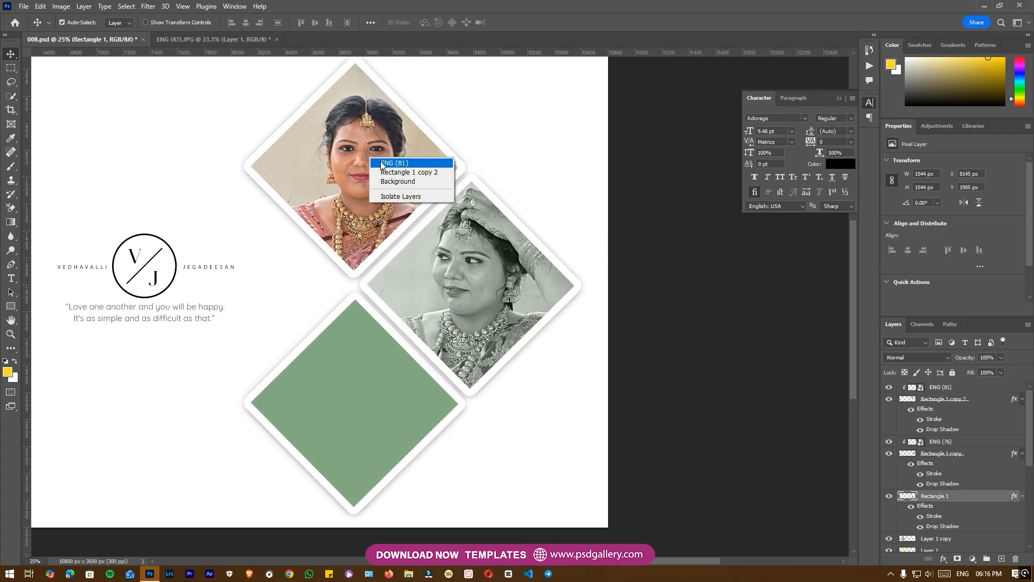
{"action": "left_click", "coordinate": [394, 163]}
{"action": "key", "text": "Delete"}
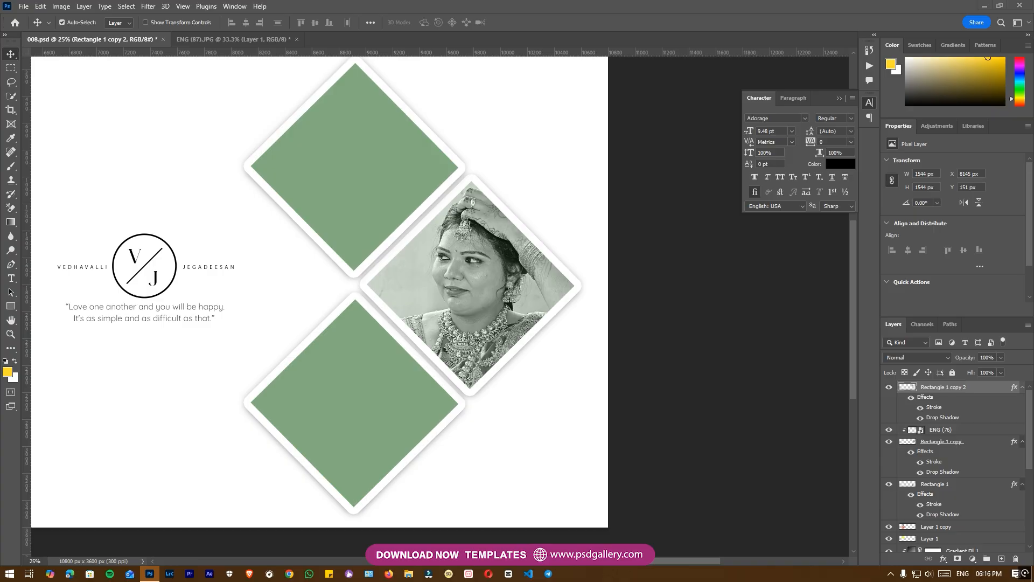
Place photo ENG (92) at about 49% scale over the upper diamond frame and clip it to that frame.
{"action": "left_click_drag", "start_coordinate": [439, 232], "coordinate": [440, 231]}
{"action": "left_click_drag", "start_coordinate": [408, 184], "coordinate": [393, 280]}
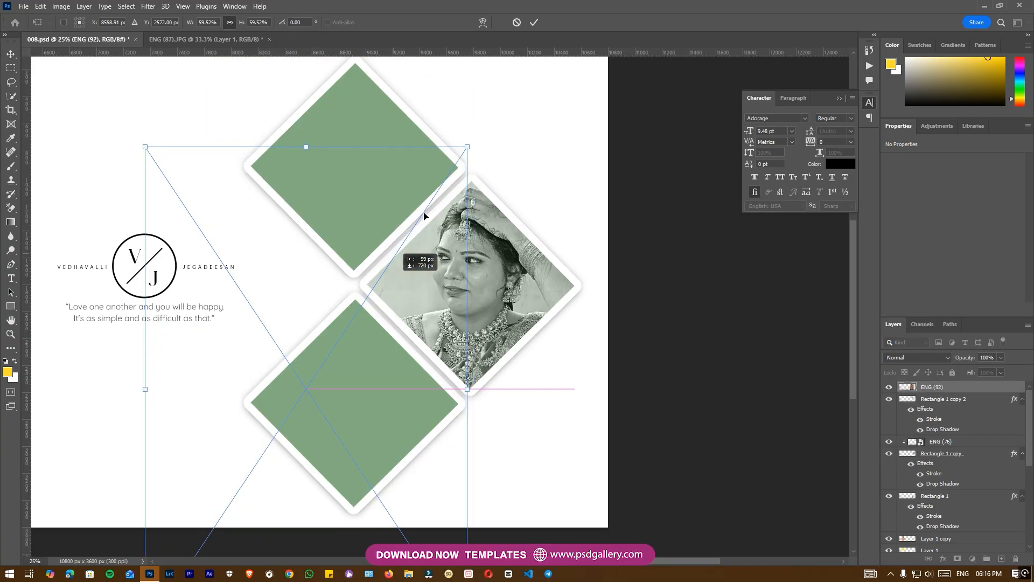
{"action": "left_click_drag", "start_coordinate": [467, 145], "coordinate": [378, 204]}
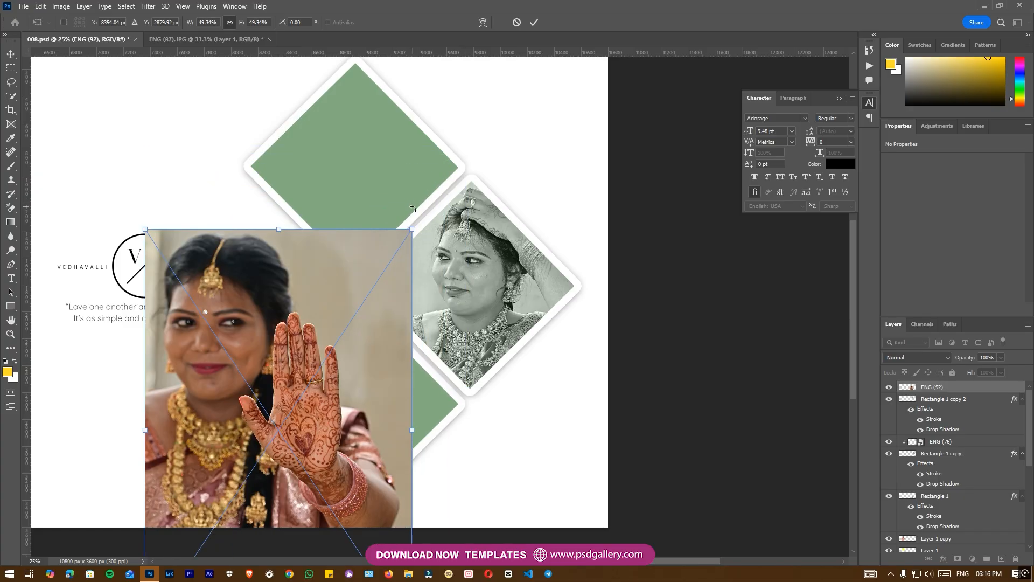
{"action": "left_click_drag", "start_coordinate": [375, 272], "coordinate": [439, 123]}
{"action": "key", "text": "Return"}
{"action": "key", "text": "ctrl+alt+g"}
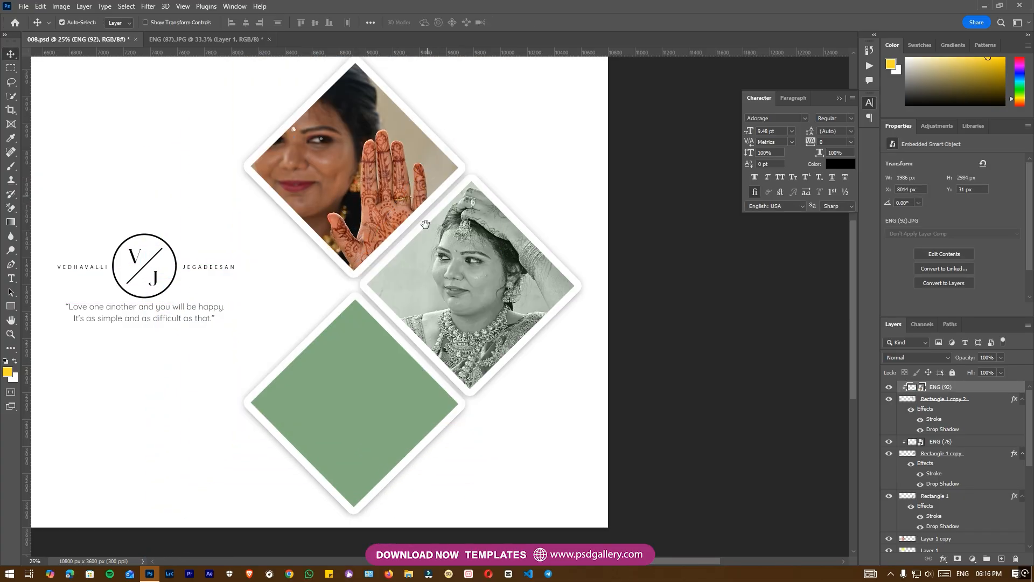
Scale photo ENG (92) down to about 38.68% and position the face and hennaed hand inside the upper diamond.
{"action": "scroll", "coordinate": [425, 213], "scroll_direction": "up", "scroll_amount": 3}
{"action": "key", "text": "ctrl+t"}
{"action": "left_click_drag", "start_coordinate": [494, 124], "coordinate": [456, 199]}
{"action": "left_click_drag", "start_coordinate": [379, 257], "coordinate": [395, 195]}
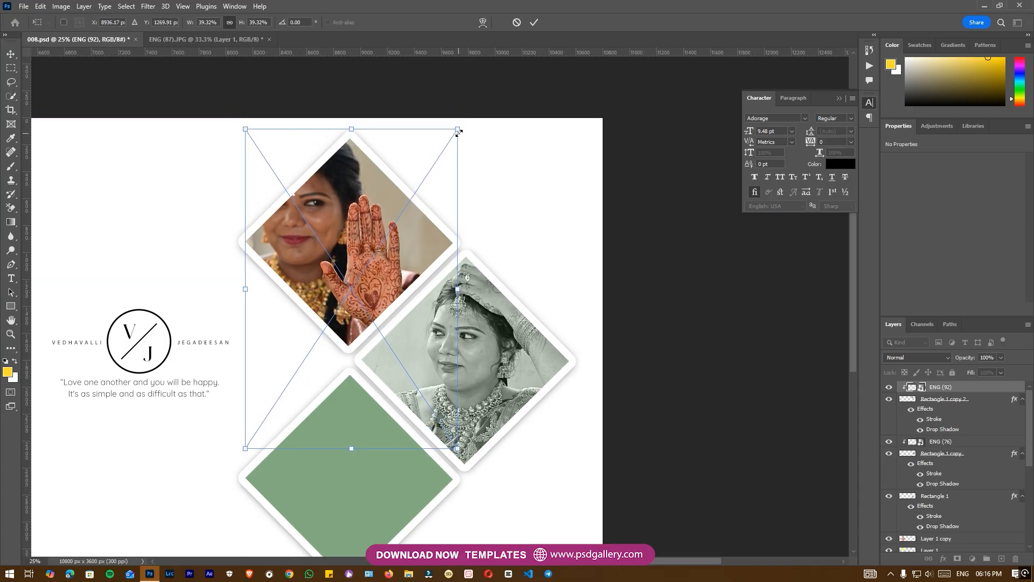
{"action": "left_click_drag", "start_coordinate": [458, 131], "coordinate": [456, 138]}
{"action": "key", "text": "Return"}
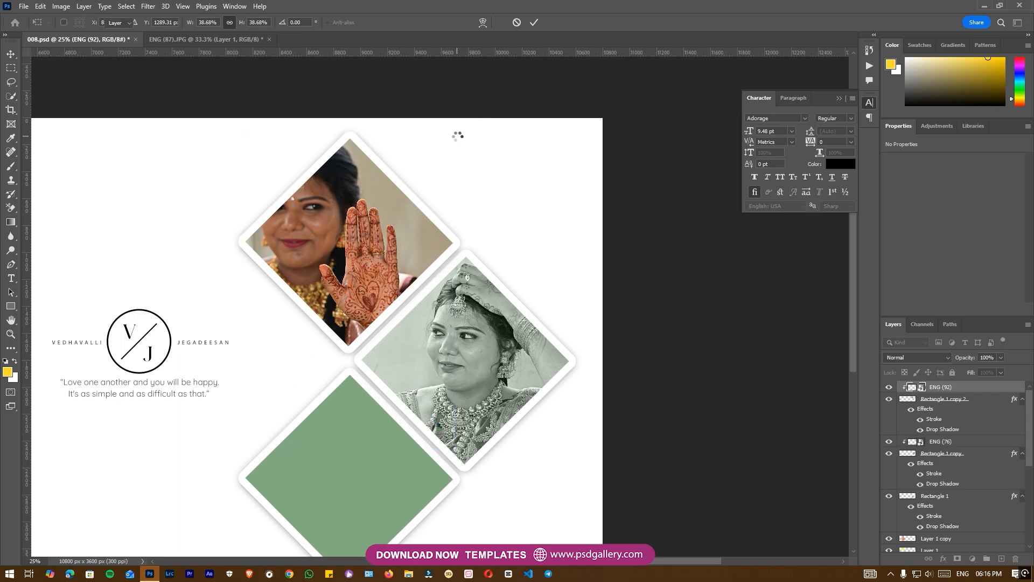
Brighten photo ENG (92) with a Levels midtone value of 1.3 and set its blend mode to Luminosity.
{"action": "key", "text": "ctrl+l"}
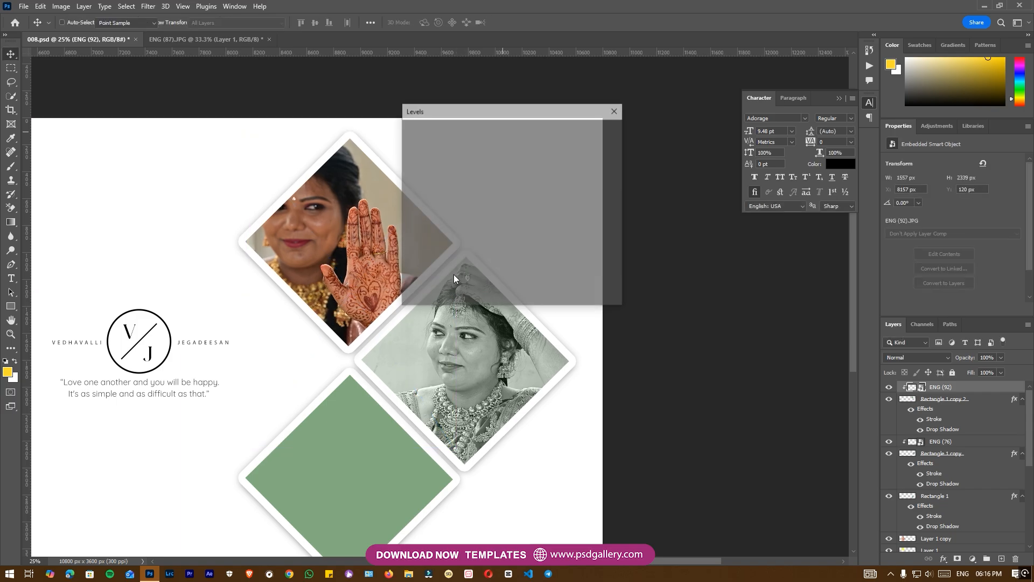
{"action": "left_click_drag", "start_coordinate": [483, 231], "coordinate": [470, 230]}
{"action": "left_click", "coordinate": [594, 131]}
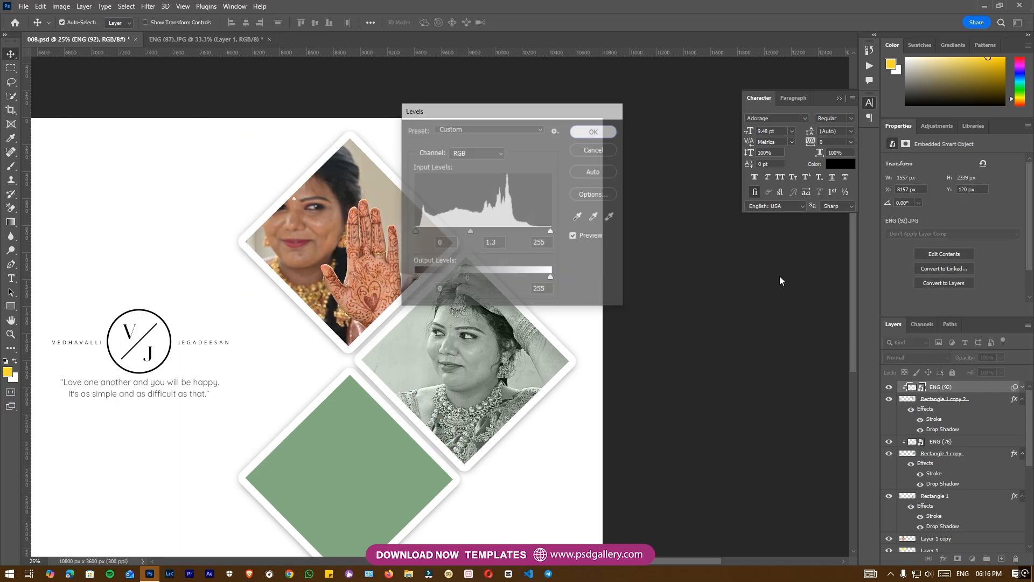
{"action": "left_click", "coordinate": [924, 358]}
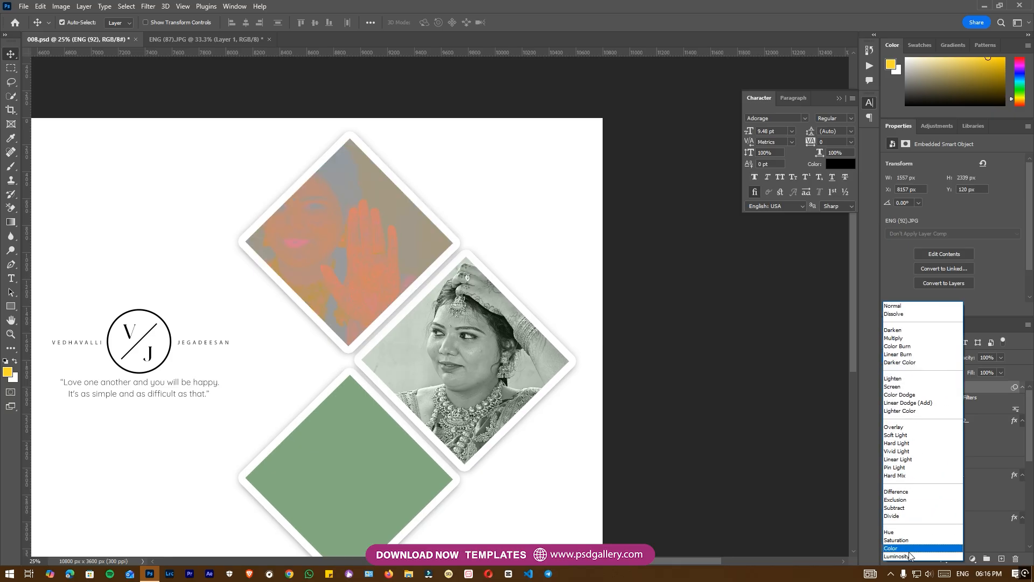
{"action": "left_click", "coordinate": [914, 557]}
Reduce the saturation of the upper diamond's frame layer, Rectangle 1 copy 2, with Hue/Saturation.
{"action": "left_click", "coordinate": [934, 427]}
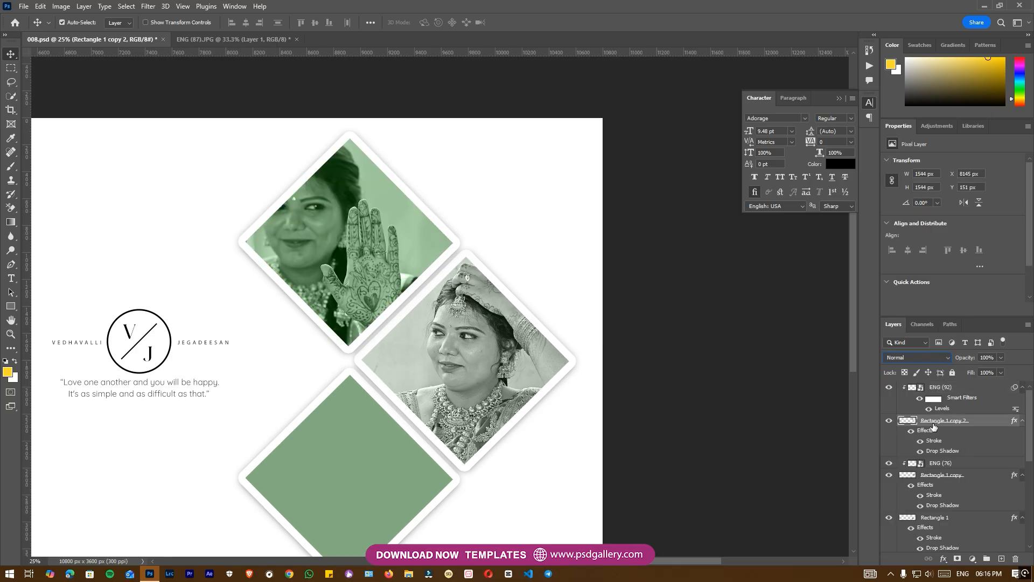
{"action": "key", "text": "ctrl"}
{"action": "key", "text": "ctrl"}
{"action": "left_click", "coordinate": [466, 372], "text": "ctrl"}
{"action": "left_click_drag", "start_coordinate": [431, 350], "coordinate": [454, 345]}
{"action": "right_click", "coordinate": [414, 253]}
{"action": "left_click", "coordinate": [434, 264]}
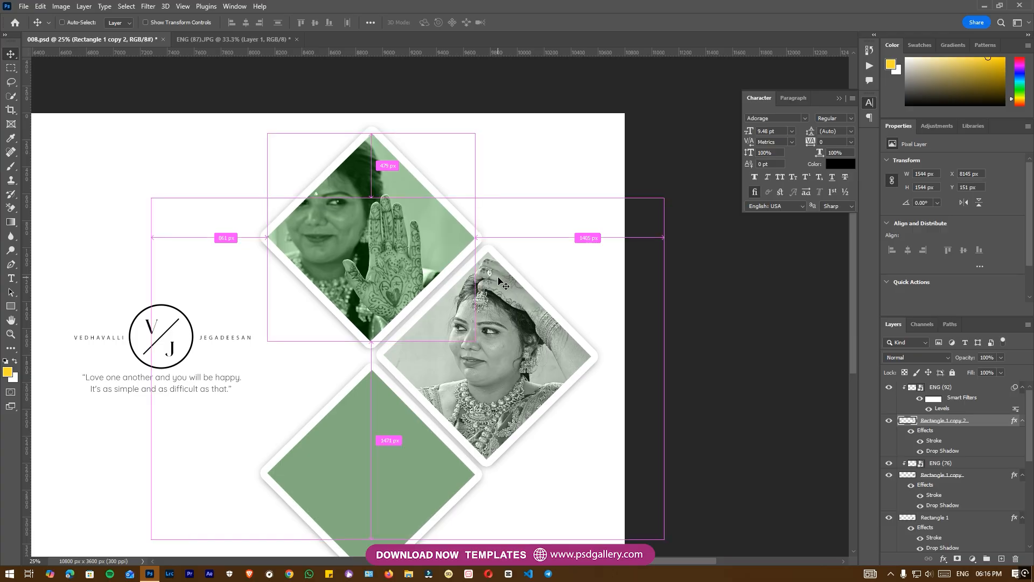
{"action": "key", "text": "ctrl+u"}
{"action": "left_click_drag", "start_coordinate": [673, 250], "coordinate": [651, 251]}
{"action": "left_click", "coordinate": [795, 168]}
Brighten photo ENG (92) by raising the midtones of its RGB curve slightly with Curves.
{"action": "right_click", "coordinate": [360, 222]}
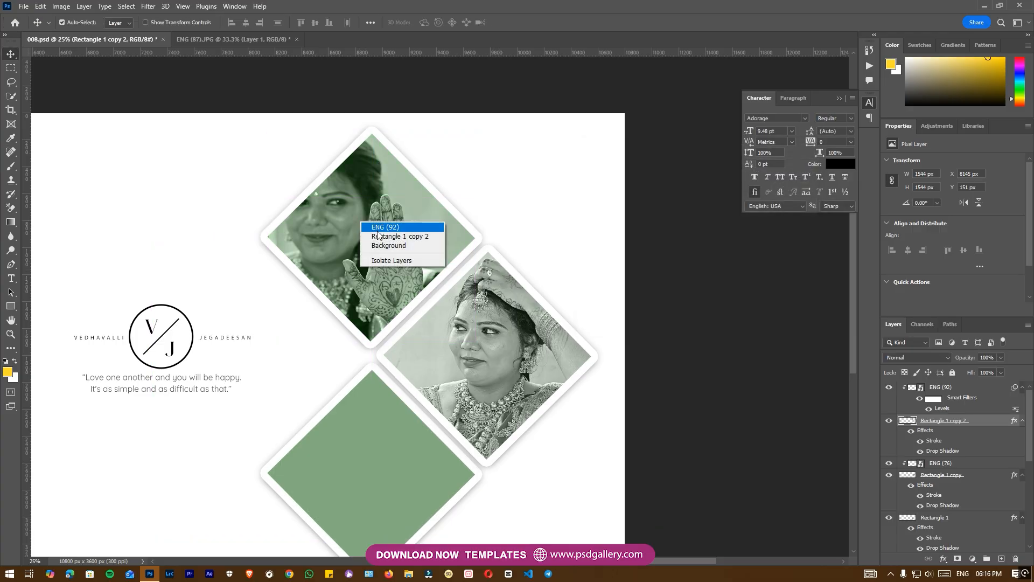
{"action": "left_click", "coordinate": [379, 229]}
{"action": "key", "text": "ctrl+m"}
{"action": "left_click_drag", "start_coordinate": [486, 109], "coordinate": [710, 114]}
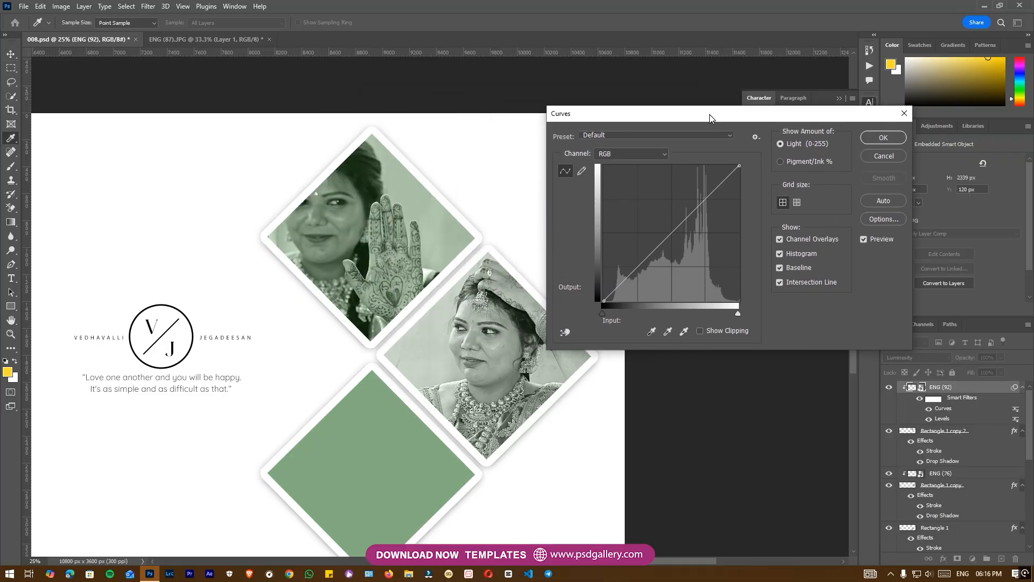
{"action": "left_click_drag", "start_coordinate": [672, 234], "coordinate": [673, 221]}
{"action": "left_click", "coordinate": [863, 140]}
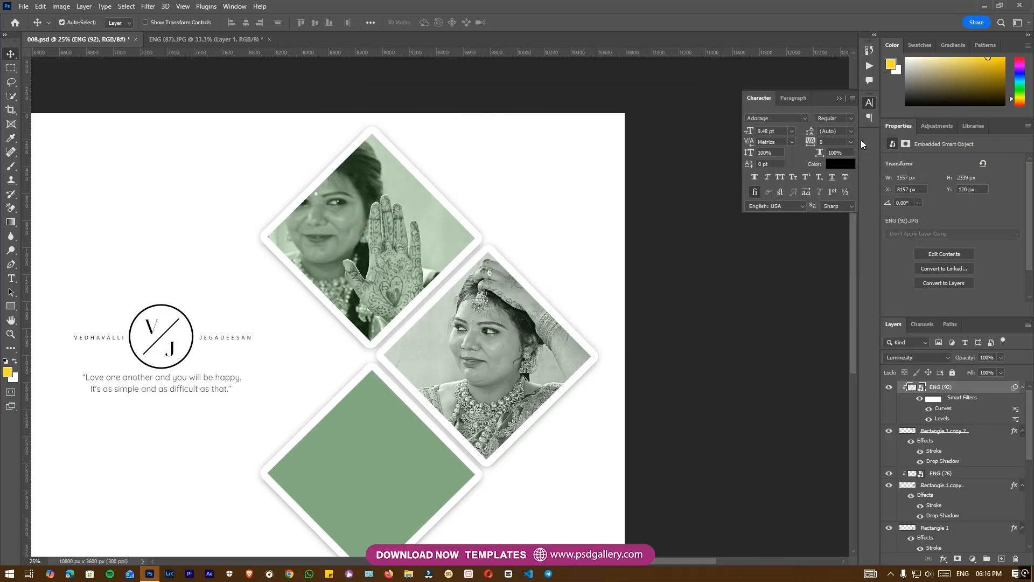
Rasterize the ENG (92) smart object and its smart filters into a regular pixel layer.
{"action": "left_click_drag", "start_coordinate": [470, 338], "coordinate": [435, 271]}
{"action": "right_click", "coordinate": [324, 146]}
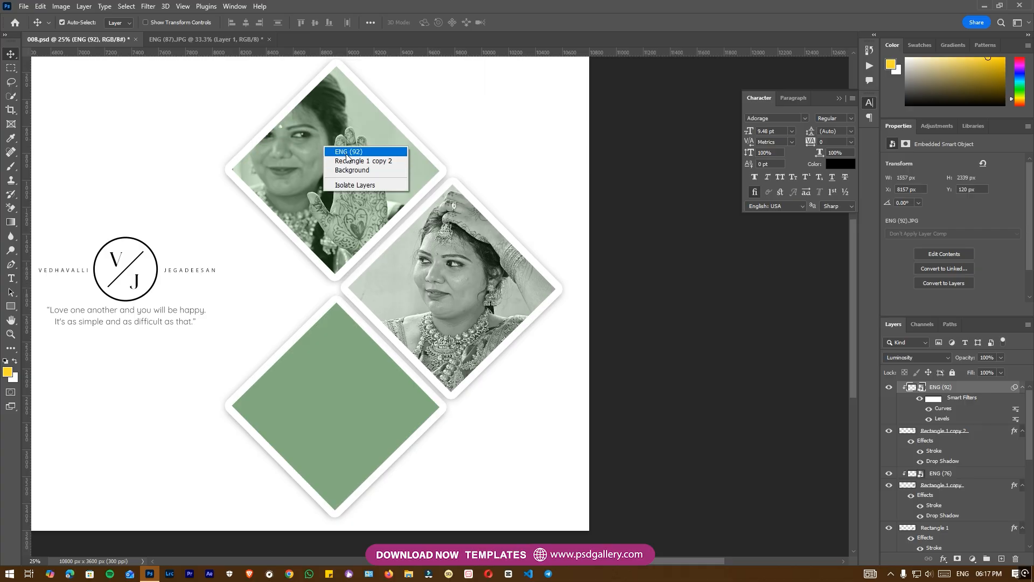
{"action": "left_click", "coordinate": [349, 152]}
{"action": "right_click", "coordinate": [961, 384]}
{"action": "left_click", "coordinate": [868, 298]}
{"action": "left_click_drag", "start_coordinate": [414, 233], "coordinate": [431, 271]}
{"action": "key", "text": "o"}
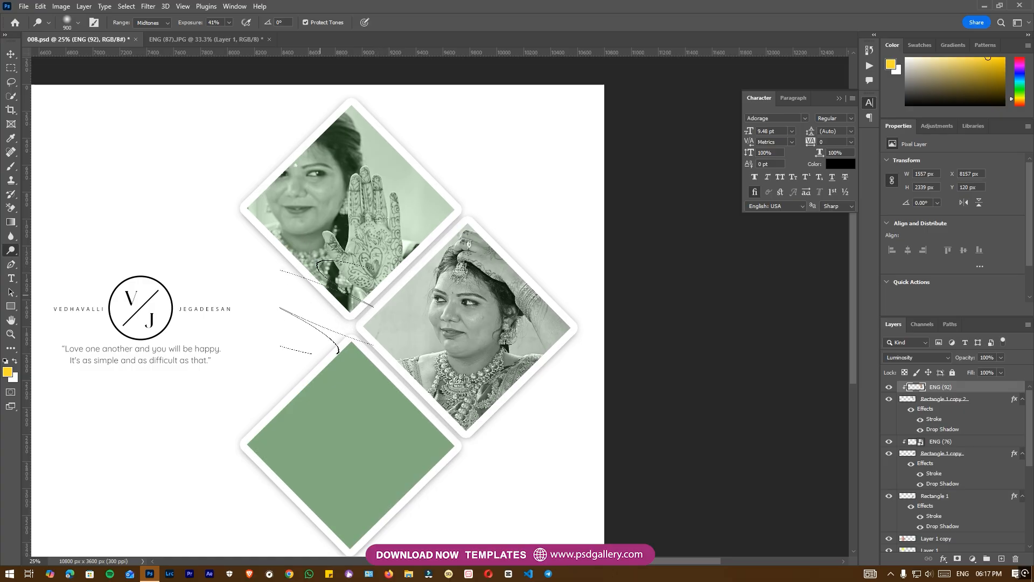
{"action": "key", "text": "v"}
Place photo ENG (78) above the lower diamond's Rectangle 1 layer and clip it to that frame.
{"action": "right_click", "coordinate": [411, 396]}
{"action": "left_click", "coordinate": [414, 401]}
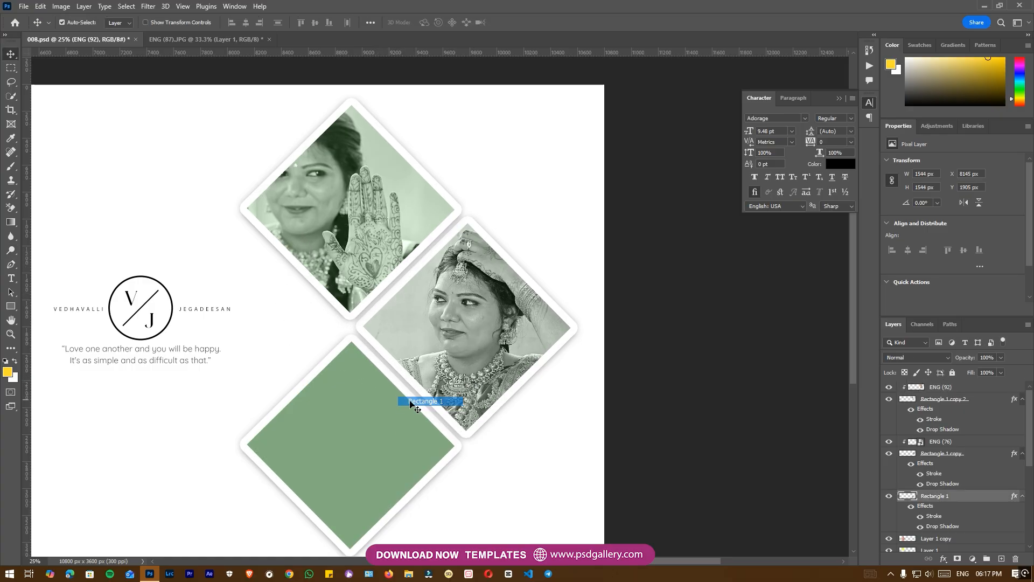
{"action": "scroll", "coordinate": [365, 353], "scroll_direction": "down", "scroll_amount": 3}
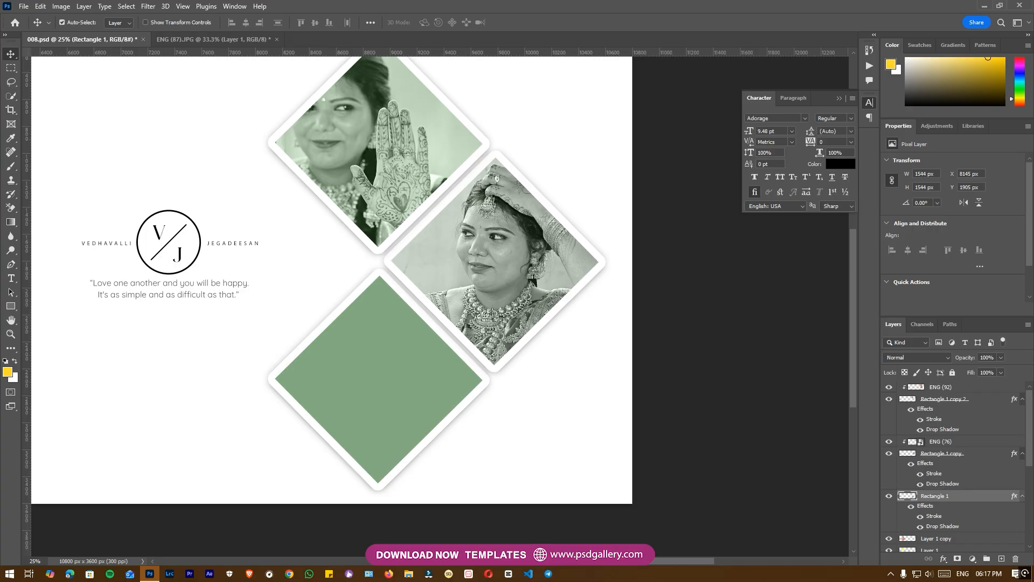
{"action": "left_click_drag", "start_coordinate": [358, 335], "coordinate": [339, 330]}
{"action": "left_click_drag", "start_coordinate": [308, 273], "coordinate": [309, 428]}
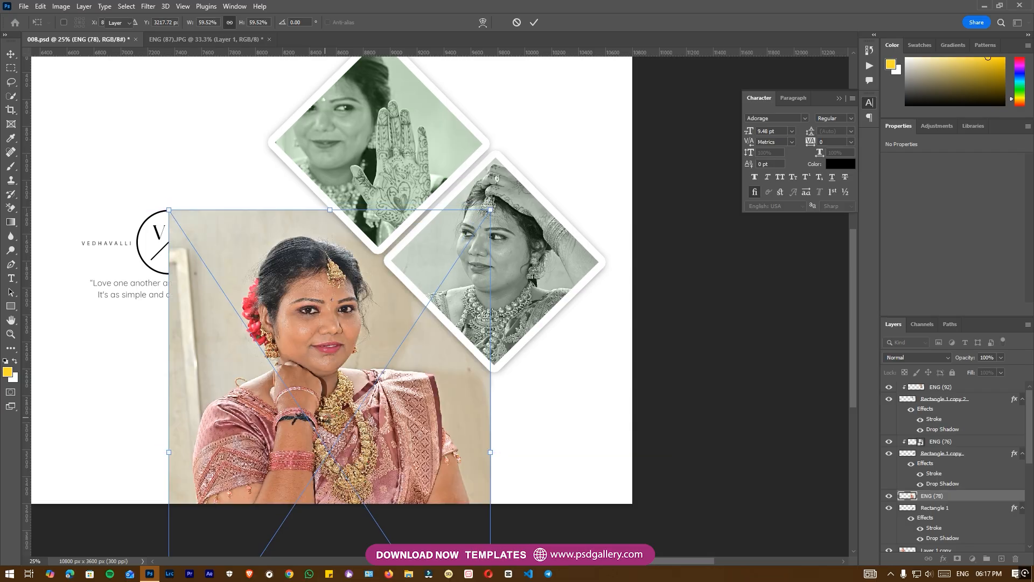
{"action": "key", "text": "Return"}
{"action": "key", "text": "ctrl+alt+g"}
Scale photo ENG (78) down to about 48.70% and position the woman's face inside the lower diamond.
{"action": "left_click_drag", "start_coordinate": [405, 391], "coordinate": [427, 423]}
{"action": "key", "text": "ctrl+t"}
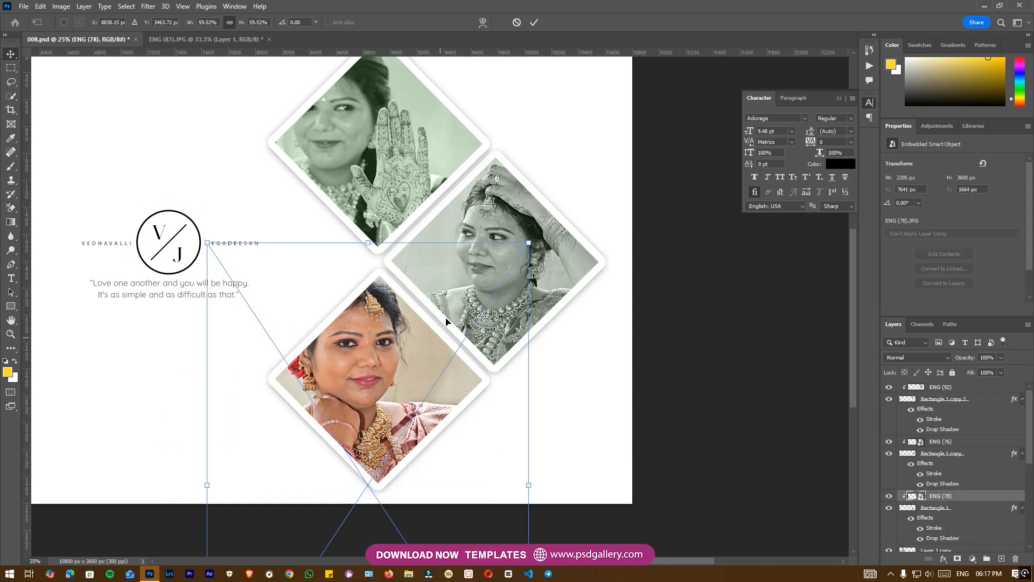
{"action": "left_click_drag", "start_coordinate": [208, 243], "coordinate": [285, 323]}
{"action": "left_click_drag", "start_coordinate": [382, 416], "coordinate": [361, 375]}
{"action": "key", "text": "Return"}
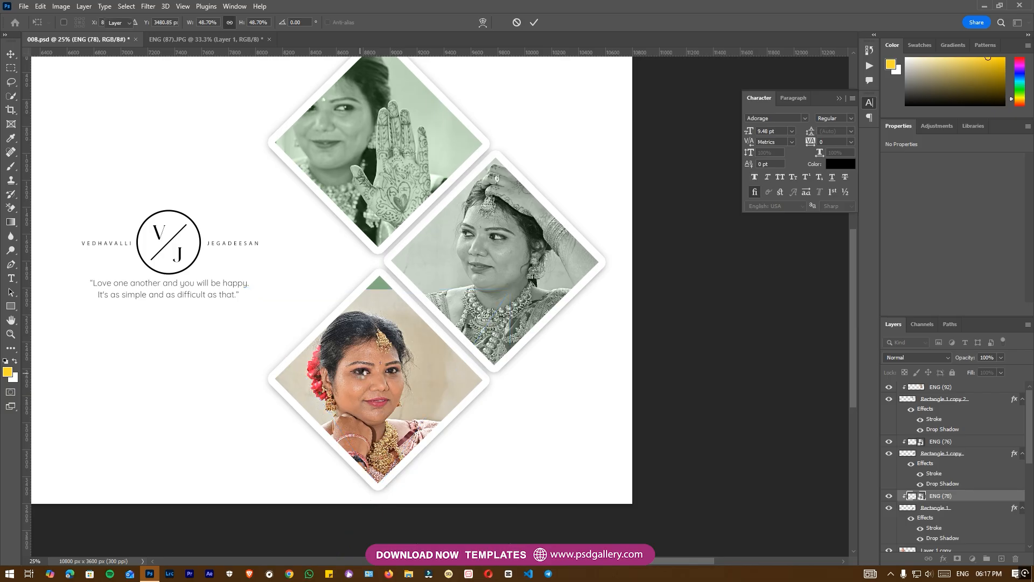
Nudge photo ENG (78) left and up to X 7809 px, Y 1872 px so it fills the lower diamond.
{"action": "key", "text": "Left"}
{"action": "key", "text": "Left"}
{"action": "key", "text": "Left"}
{"action": "key", "text": "Left"}
{"action": "key", "text": "Left"}
{"action": "key", "text": "Left"}
{"action": "key", "text": "Left"}
{"action": "key", "text": "Left"}
{"action": "key", "text": "Left"}
{"action": "key", "text": "Left"}
{"action": "key", "text": "Left"}
{"action": "key", "text": "Left"}
{"action": "key", "text": "Left"}
{"action": "key", "text": "Left"}
{"action": "key", "text": "Left"}
{"action": "key", "text": "Left"}
{"action": "key", "text": "Left"}
{"action": "key", "text": "Left"}
{"action": "key", "text": "Up"}
{"action": "key", "text": "Up"}
{"action": "key", "text": "Up"}
{"action": "key", "text": "Up"}
{"action": "key", "text": "Up"}
{"action": "key", "text": "Up"}
{"action": "key", "text": "Up"}
{"action": "key", "text": "Up"}
{"action": "key", "text": "Up"}
{"action": "key", "text": "Up"}
{"action": "key", "text": "Up"}
{"action": "key", "text": "Up"}
{"action": "key", "text": "Up"}
{"action": "key", "text": "Up"}
{"action": "key", "text": "Up"}
{"action": "key", "text": "Up"}
{"action": "key", "text": "Up"}
{"action": "key", "text": "Up"}
{"action": "key", "text": "Up"}
{"action": "key", "text": "Left"}
{"action": "key", "text": "Left"}
{"action": "key", "text": "Left"}
{"action": "key", "text": "Left"}
{"action": "key", "text": "Left"}
{"action": "key", "text": "Left"}
{"action": "key", "text": "Left"}
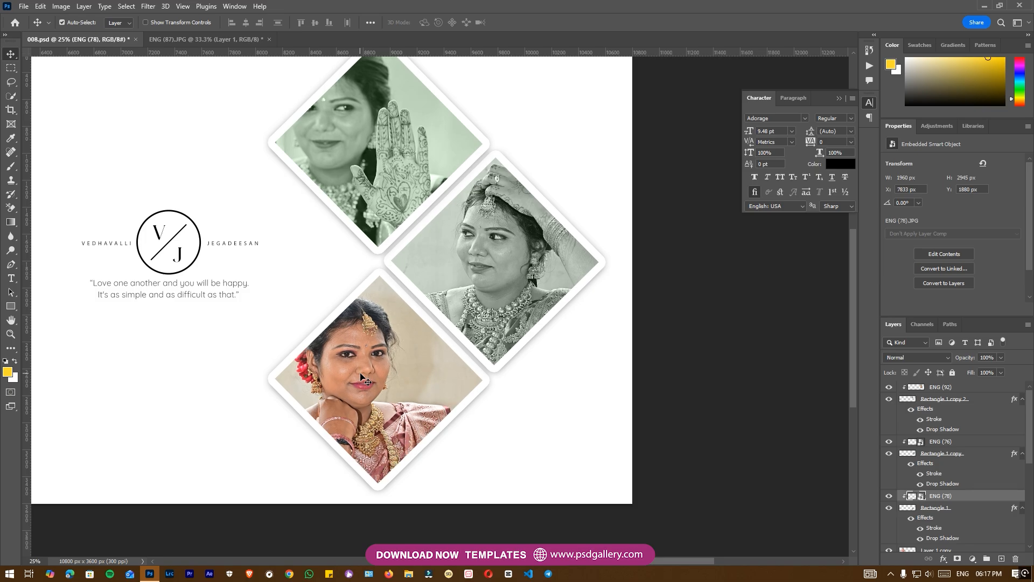
{"action": "key", "text": "Left"}
{"action": "key", "text": "Left"}
{"action": "key", "text": "Left"}
{"action": "key", "text": "Left"}
{"action": "key", "text": "Left"}
{"action": "key", "text": "Left"}
{"action": "key", "text": "Up"}
{"action": "key", "text": "Up"}
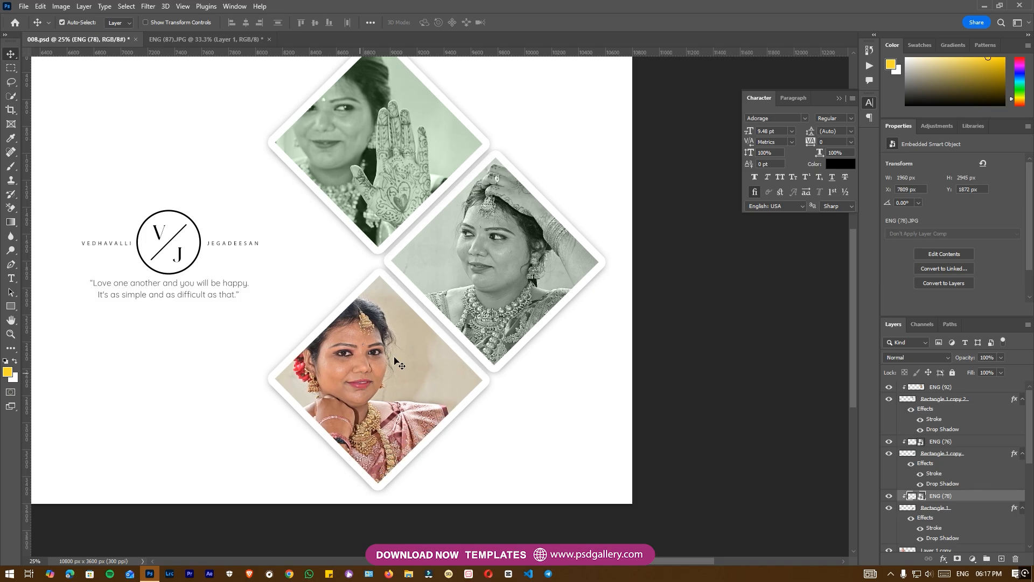
Set photo ENG (78) to Luminosity blending and lower its frame layer's saturation to about -58 with Hue/Saturation.
{"action": "left_click", "coordinate": [921, 358]}
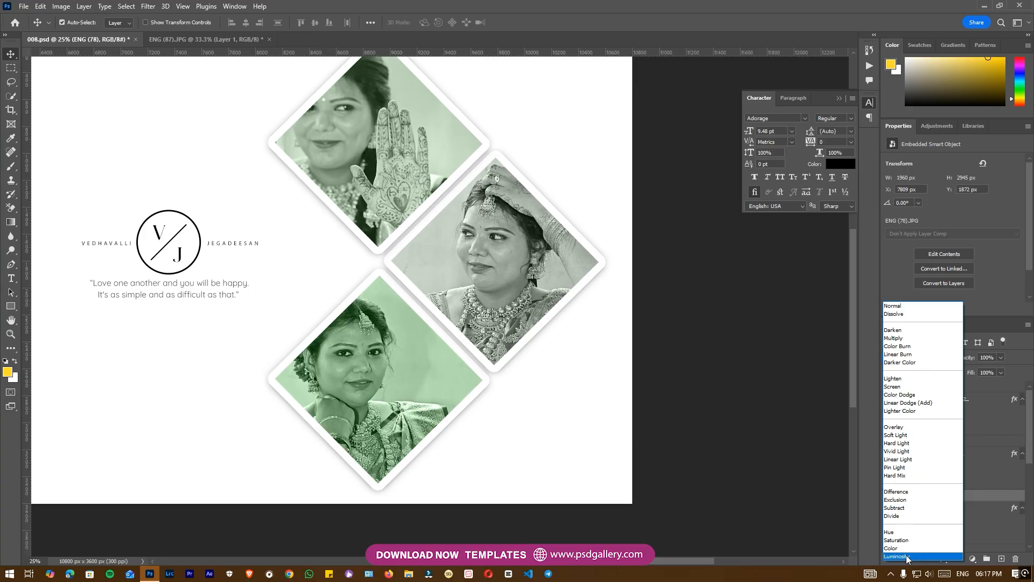
{"action": "left_click", "coordinate": [907, 555]}
{"action": "left_click", "coordinate": [938, 514]}
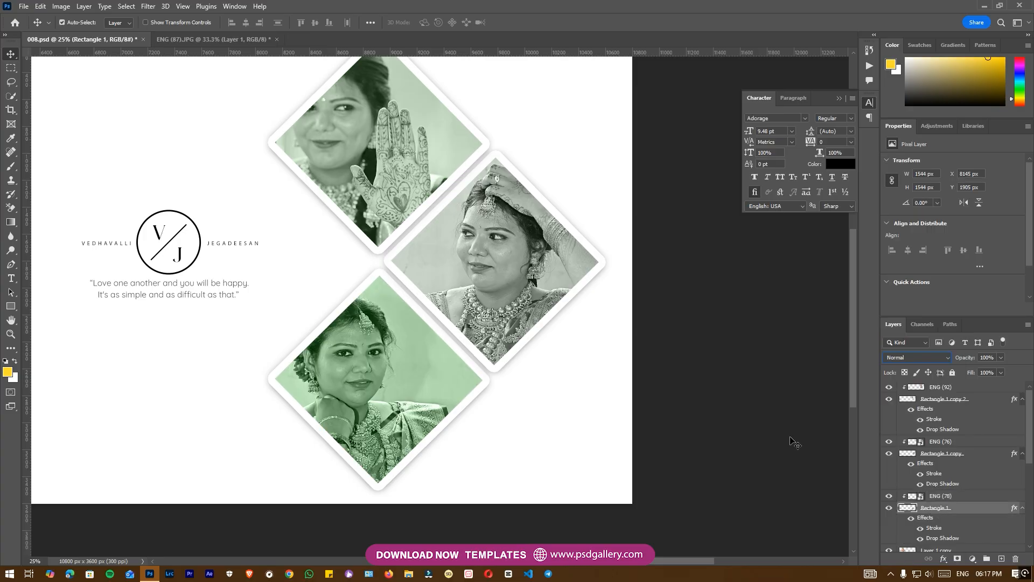
{"action": "key", "text": "ctrl+u"}
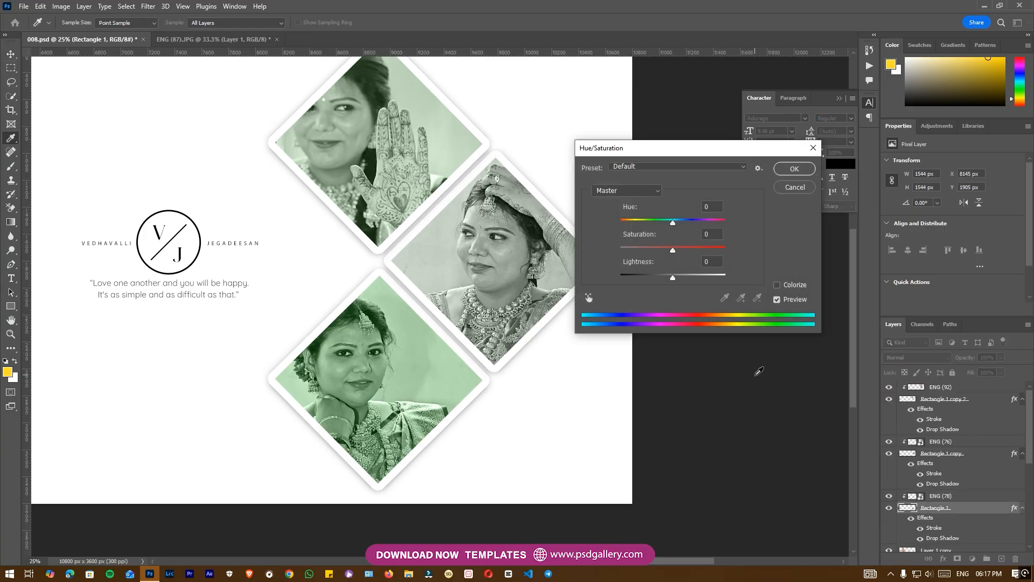
{"action": "left_click_drag", "start_coordinate": [672, 249], "coordinate": [650, 253]}
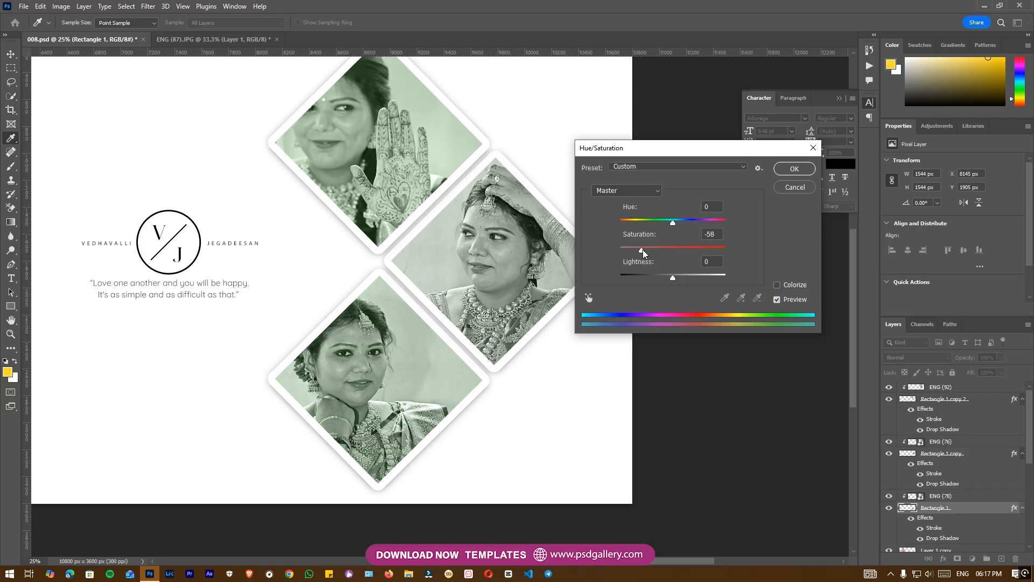
{"action": "left_click", "coordinate": [795, 168]}
Apply the Camera Raw Filter with noise reduction 100 to photo ENG (92) in the upper diamond.
{"action": "key", "text": "ctrl+minus"}
{"action": "left_click_drag", "start_coordinate": [635, 214], "coordinate": [674, 311]}
{"action": "left_click_drag", "start_coordinate": [649, 350], "coordinate": [528, 332]}
{"action": "right_click", "coordinate": [528, 312]}
{"action": "left_click", "coordinate": [554, 317]}
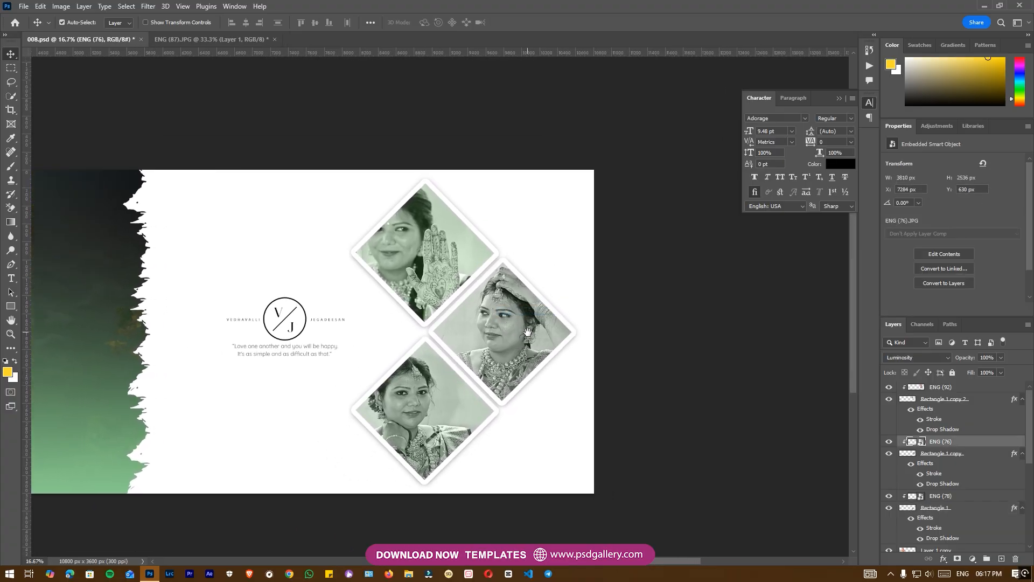
{"action": "right_click", "coordinate": [428, 227]}
{"action": "right_click", "coordinate": [426, 242]}
{"action": "left_click", "coordinate": [447, 249]}
{"action": "key", "text": "ctrl"}
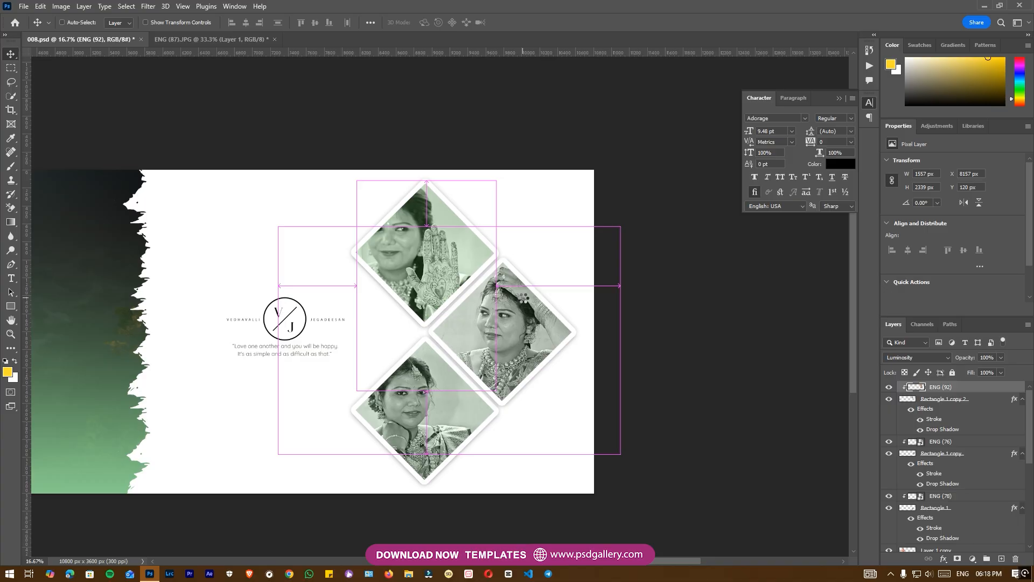
{"action": "key", "text": "ctrl+shift+a"}
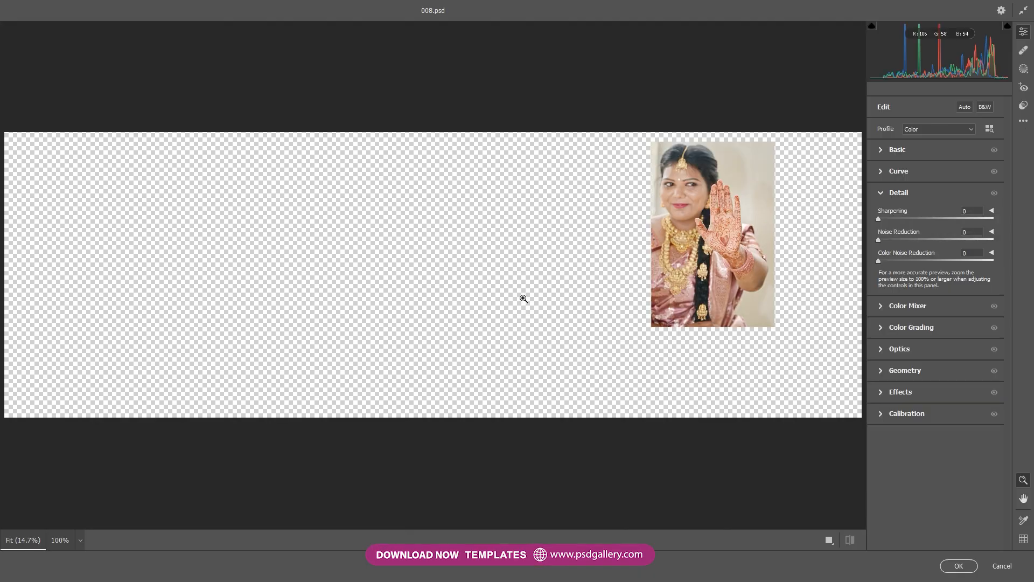
{"action": "left_click_drag", "start_coordinate": [694, 191], "coordinate": [766, 207]}
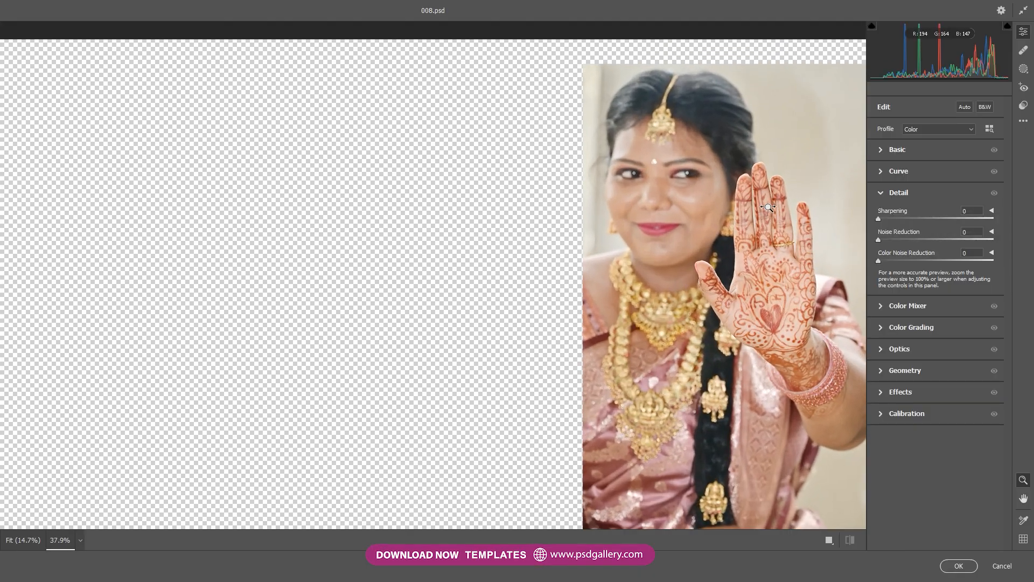
{"action": "left_click_drag", "start_coordinate": [901, 241], "coordinate": [997, 240]}
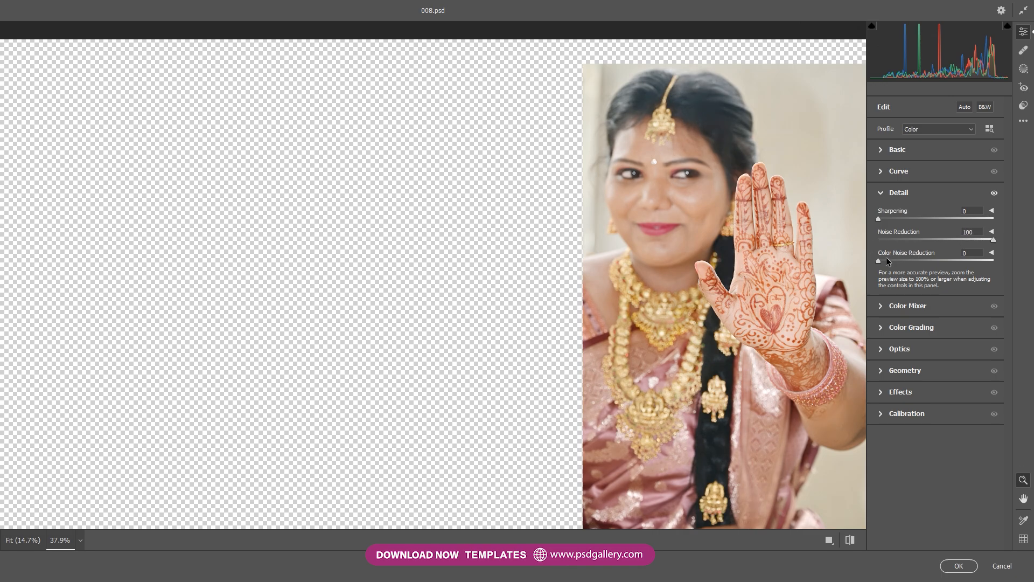
{"action": "left_click", "coordinate": [962, 566]}
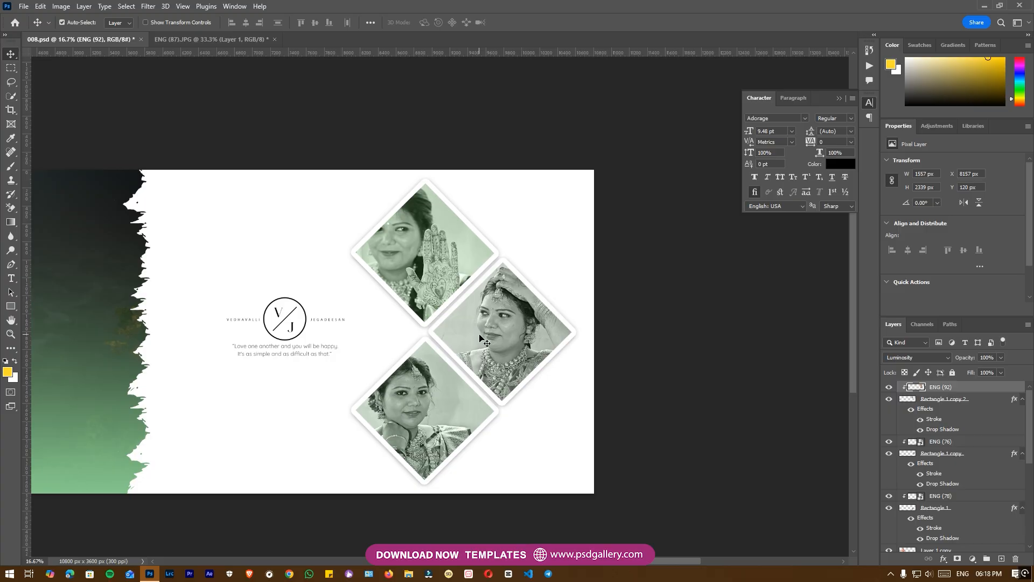
Rasterize photo ENG (76) in the middle diamond.
{"action": "left_click", "coordinate": [497, 334]}
{"action": "right_click", "coordinate": [493, 320]}
{"action": "left_click", "coordinate": [516, 326]}
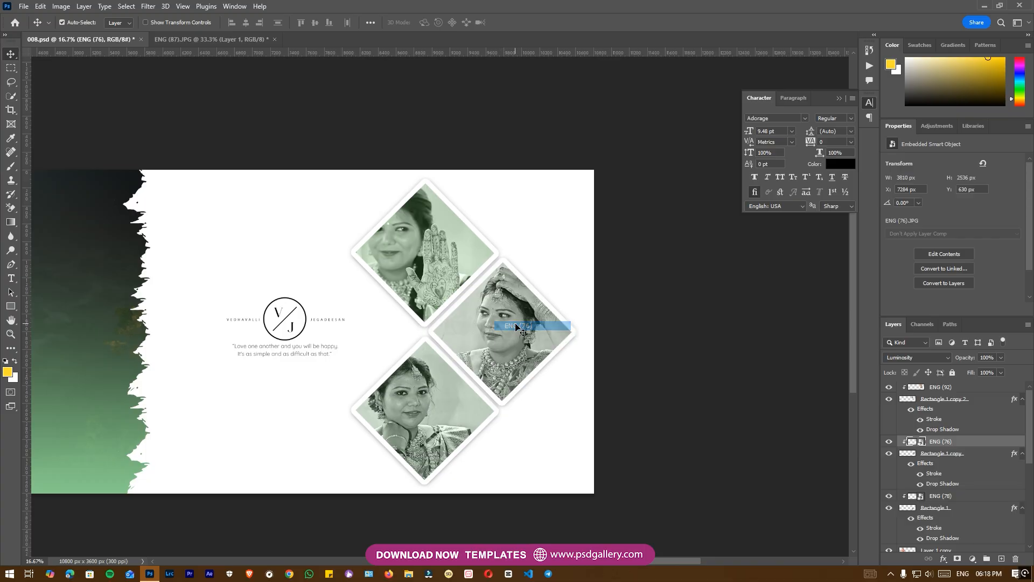
{"action": "key", "text": "ctrl+plus"}
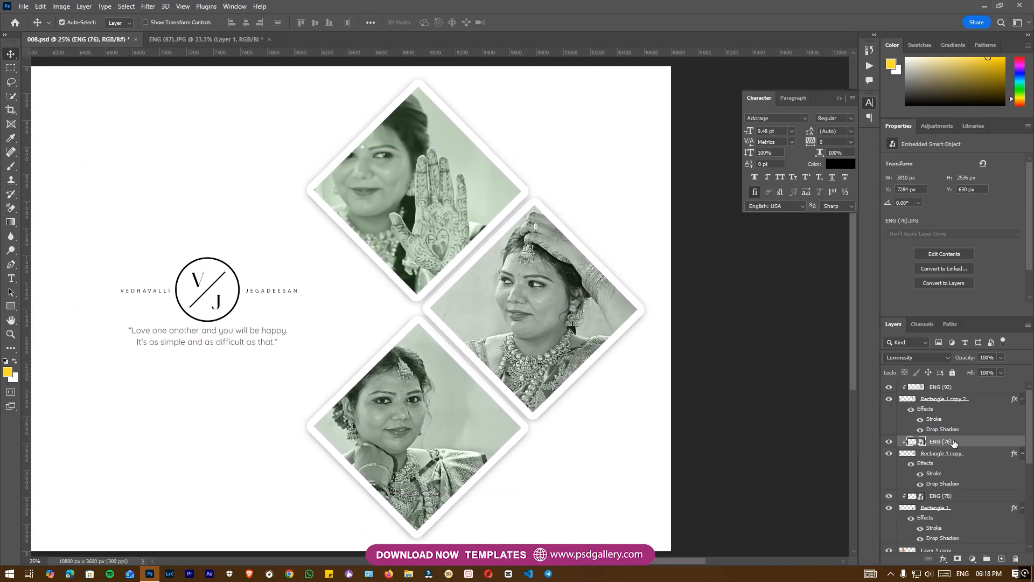
{"action": "right_click", "coordinate": [955, 443]}
{"action": "left_click", "coordinate": [840, 299]}
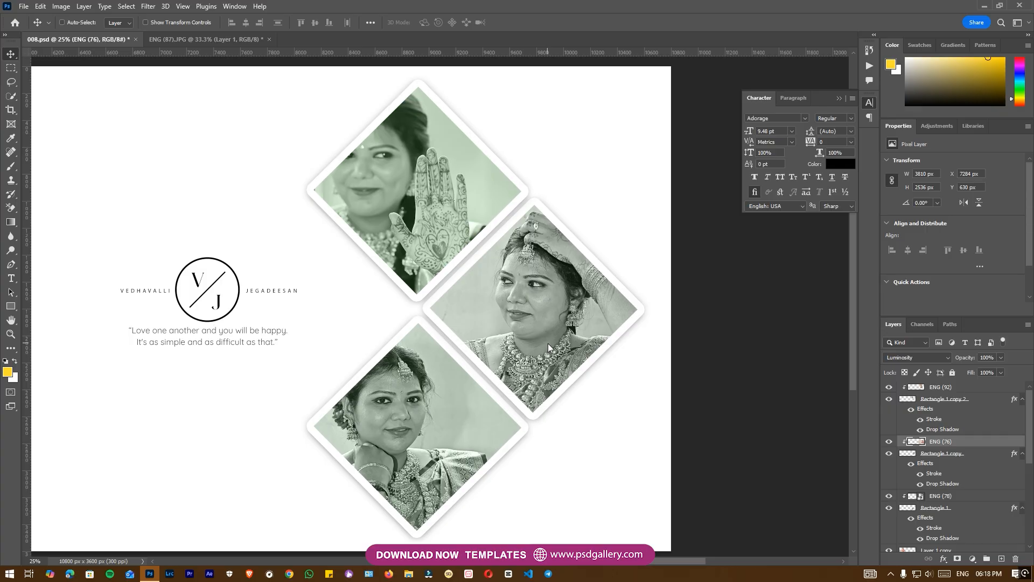
Smooth photo ENG (76) with the Camera Raw Filter, setting noise reduction to 100 and texture to -27.
{"action": "key", "text": "ctrl+shift+a"}
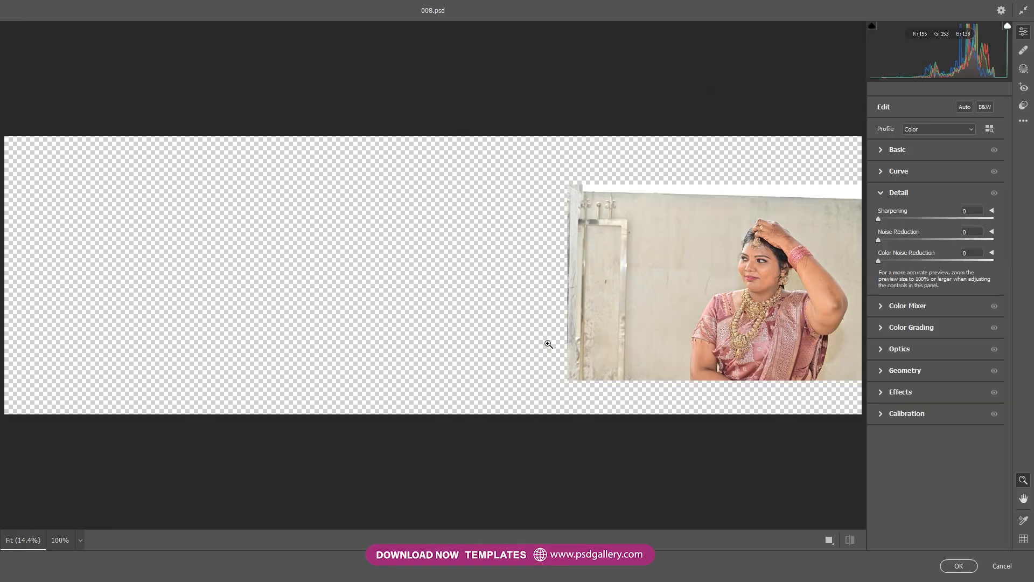
{"action": "left_click_drag", "start_coordinate": [771, 280], "coordinate": [1033, 236]}
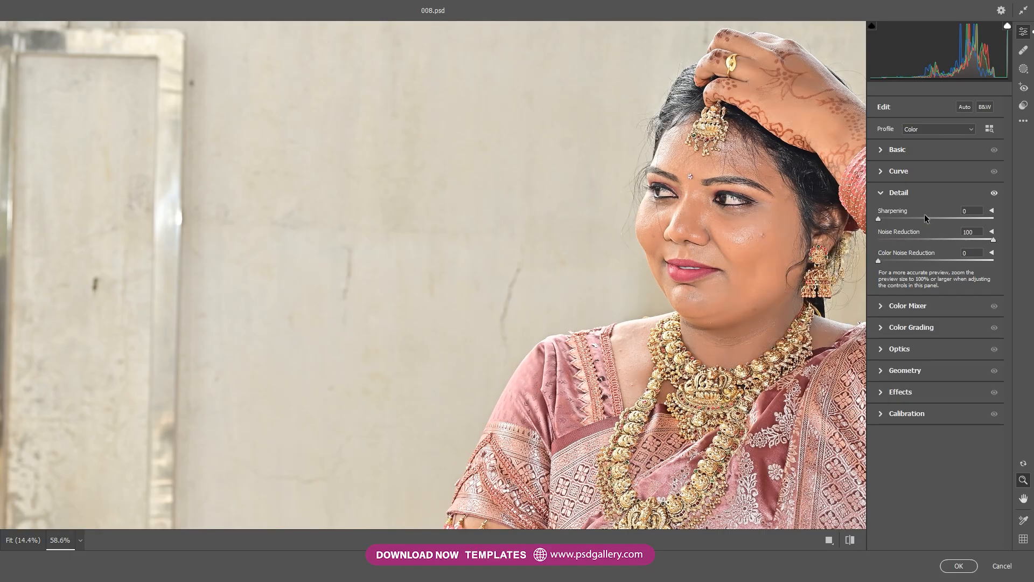
{"action": "left_click", "coordinate": [884, 151]}
{"action": "mouse_move", "coordinate": [933, 341]}
{"action": "left_mouse_down"}
{"action": "mouse_move", "coordinate": [905, 342]}
{"action": "mouse_move", "coordinate": [921, 343]}
{"action": "left_mouse_up"}
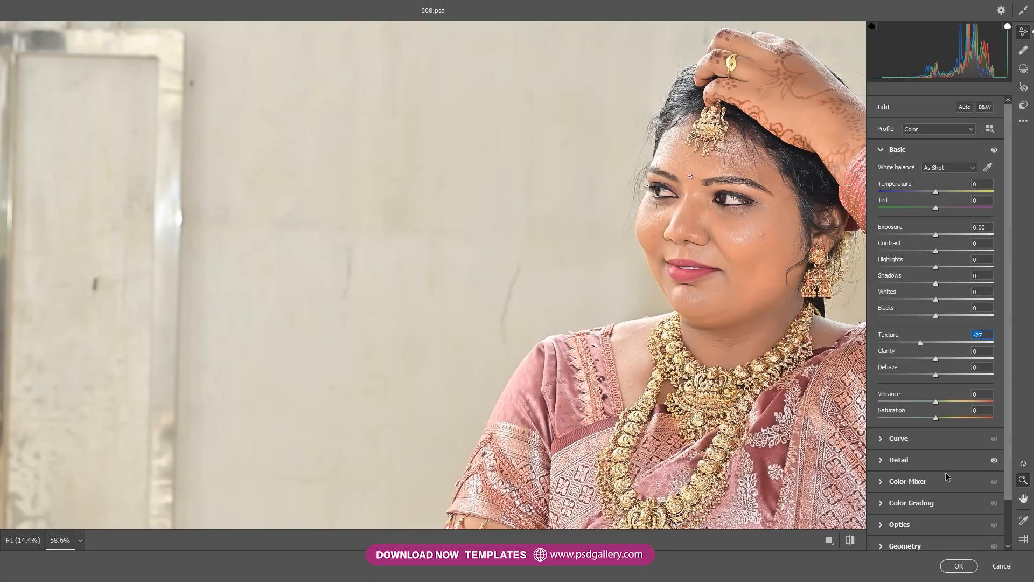
{"action": "left_click", "coordinate": [959, 566]}
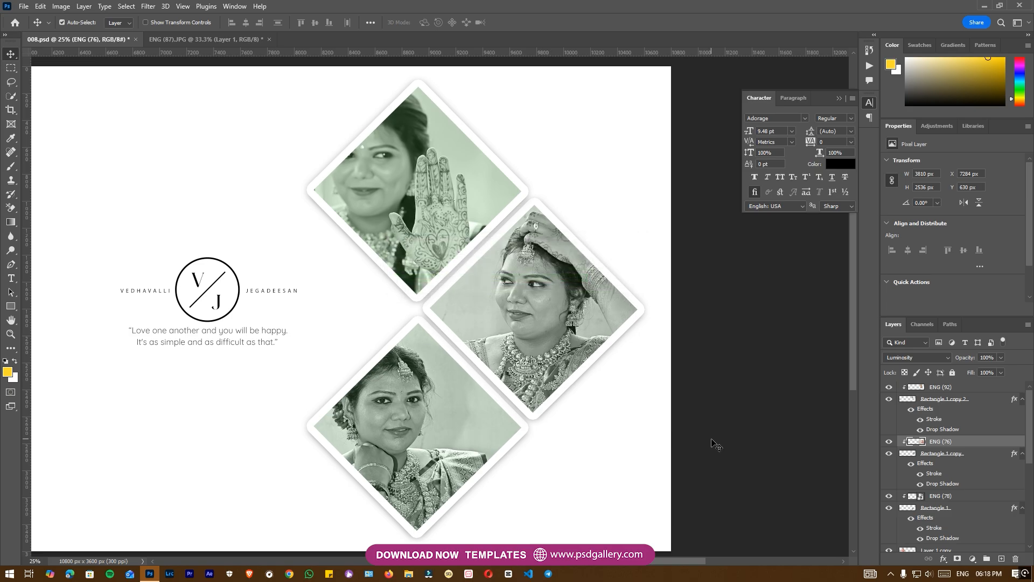
Rasterize photo ENG (78) in the lower diamond.
{"action": "right_click", "coordinate": [443, 400]}
{"action": "left_click", "coordinate": [458, 403]}
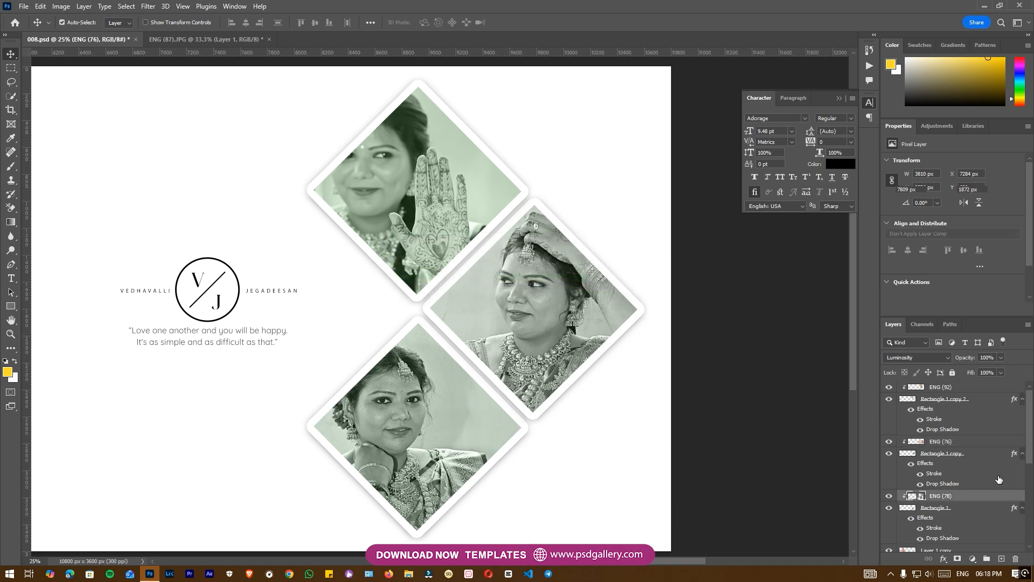
{"action": "right_click", "coordinate": [989, 497]}
{"action": "left_click", "coordinate": [897, 231]}
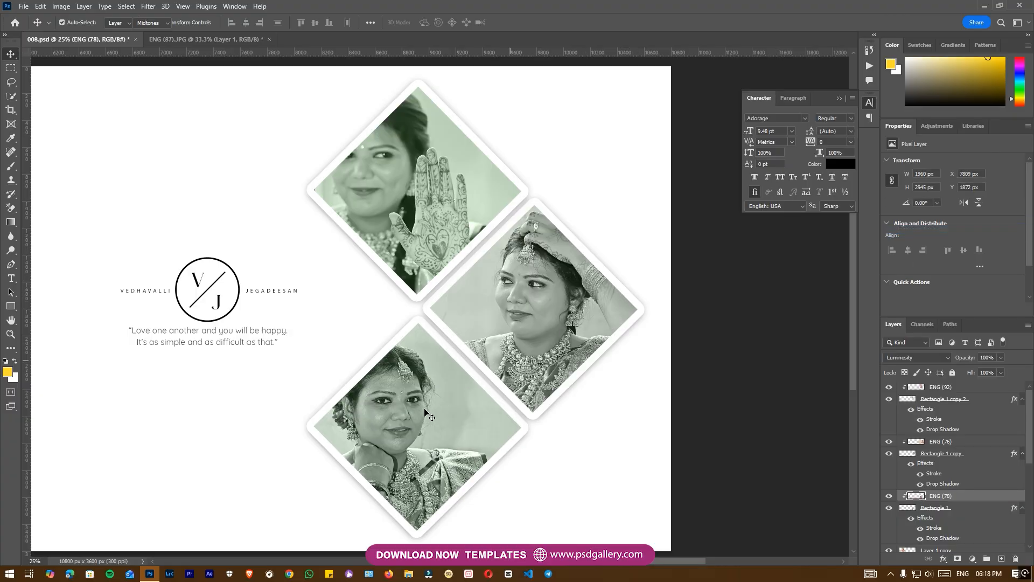
Soften the skin in photo ENG (78) by strongly reducing texture with the Camera Raw Filter.
{"action": "key", "text": "o"}
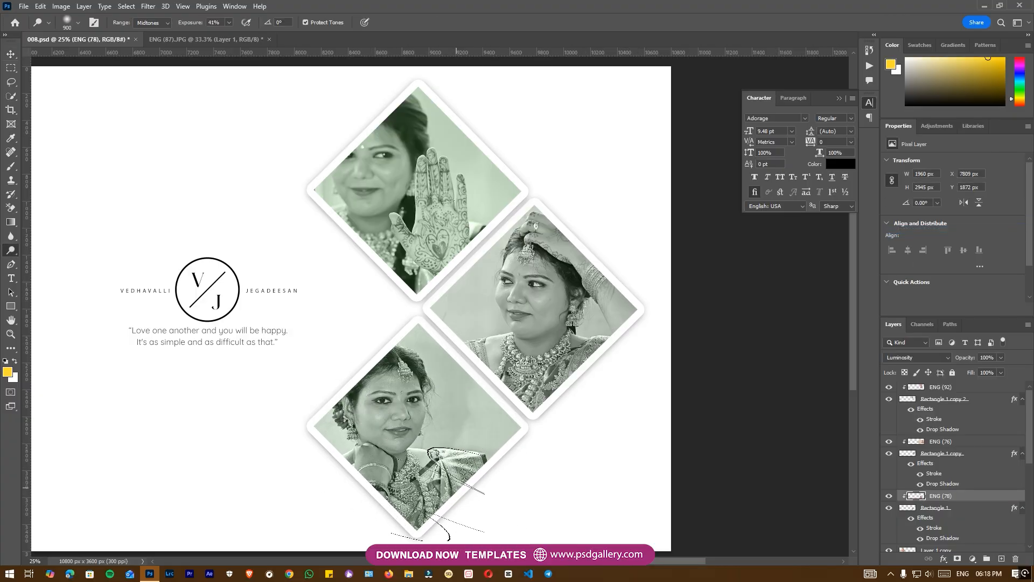
{"action": "key", "text": "v"}
{"action": "right_click", "coordinate": [399, 431]}
{"action": "left_click", "coordinate": [426, 432]}
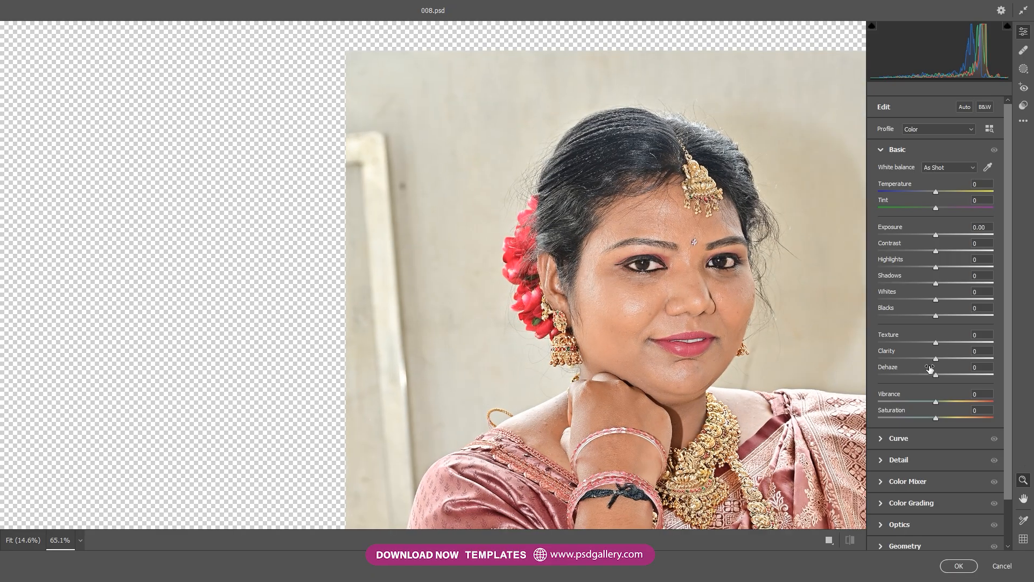
{"action": "left_click_drag", "start_coordinate": [931, 343], "coordinate": [890, 340]}
{"action": "left_click", "coordinate": [953, 568]}
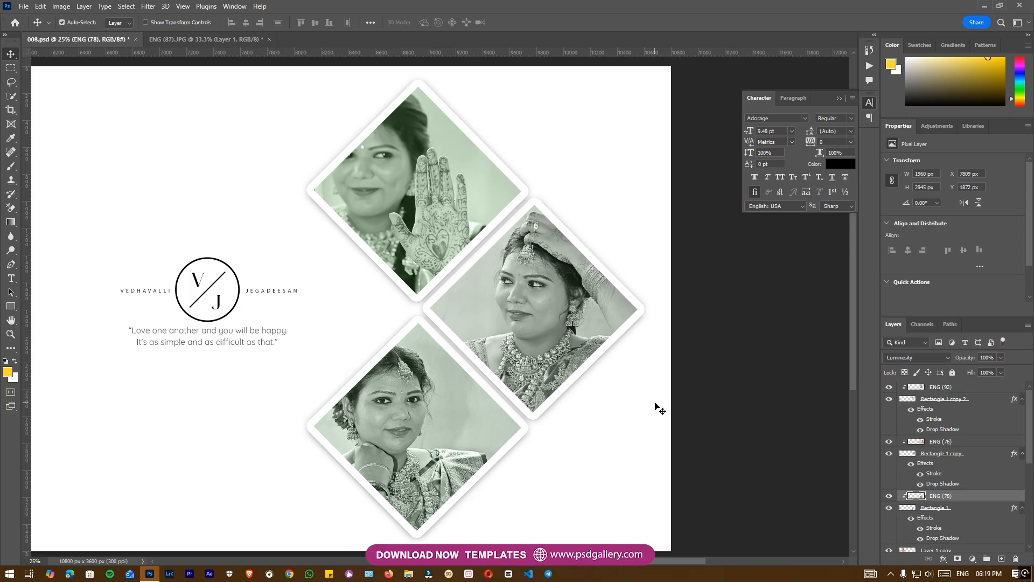
Brighten photo ENG (78) in the lower diamond by lowering the white input level with Levels.
{"action": "key", "text": "ctrl+l"}
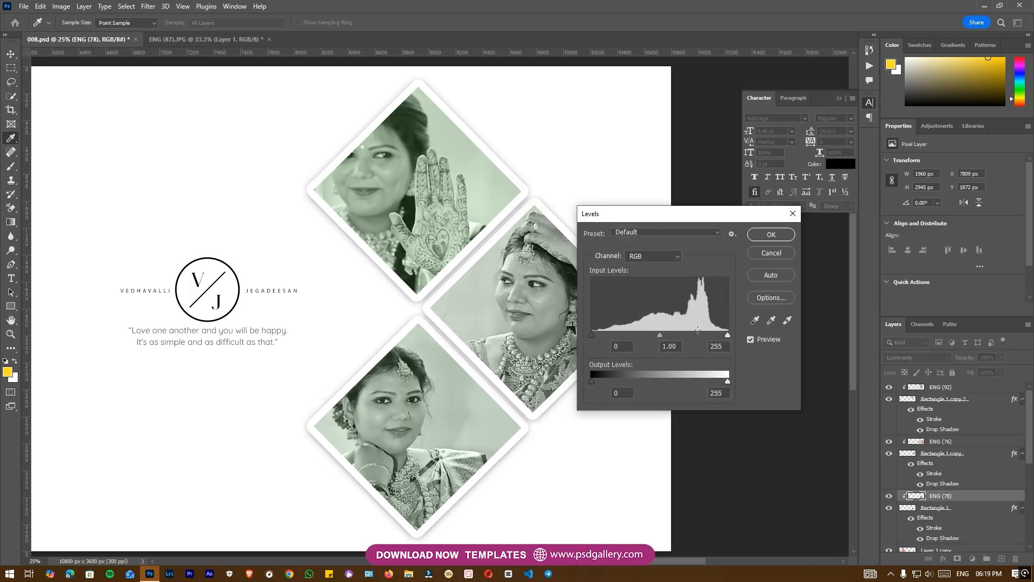
{"action": "left_click_drag", "start_coordinate": [716, 335], "coordinate": [710, 334]}
{"action": "left_click", "coordinate": [778, 240]}
Brighten photo ENG (76) in the middle diamond by lowering its white input level with Levels.
{"action": "right_click", "coordinate": [588, 300]}
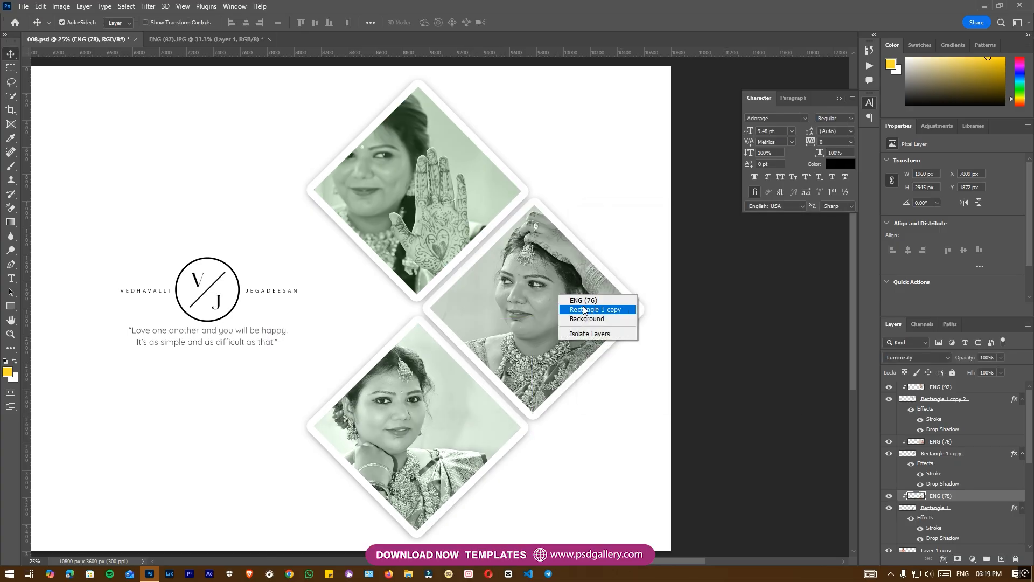
{"action": "left_click", "coordinate": [589, 297]}
{"action": "key", "text": "ctrl+l"}
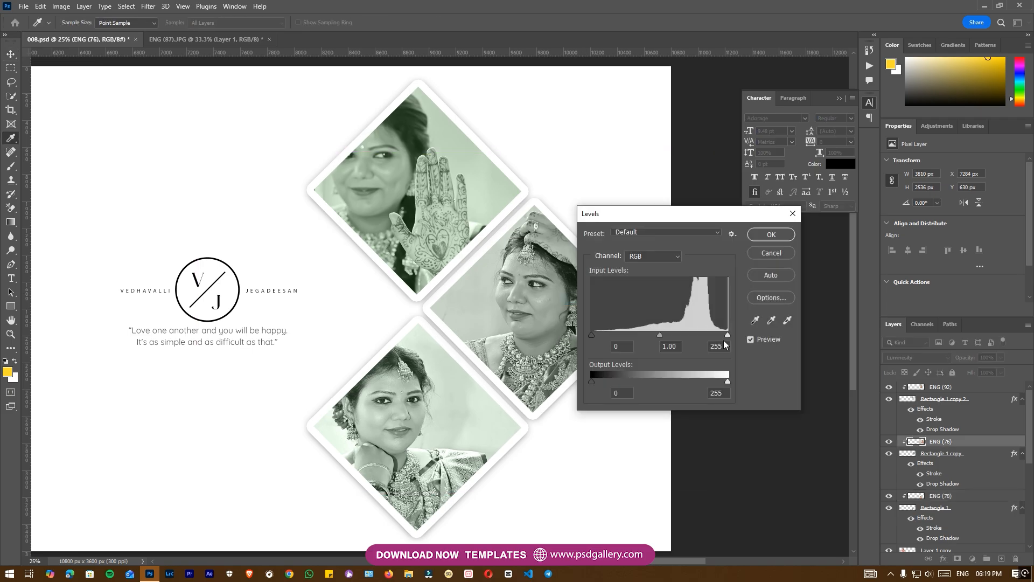
{"action": "left_click_drag", "start_coordinate": [728, 335], "coordinate": [719, 337]}
{"action": "left_click", "coordinate": [771, 237]}
Brighten photo ENG (92) in the upper diamond by lowering its white input level with Levels.
{"action": "right_click", "coordinate": [489, 218]}
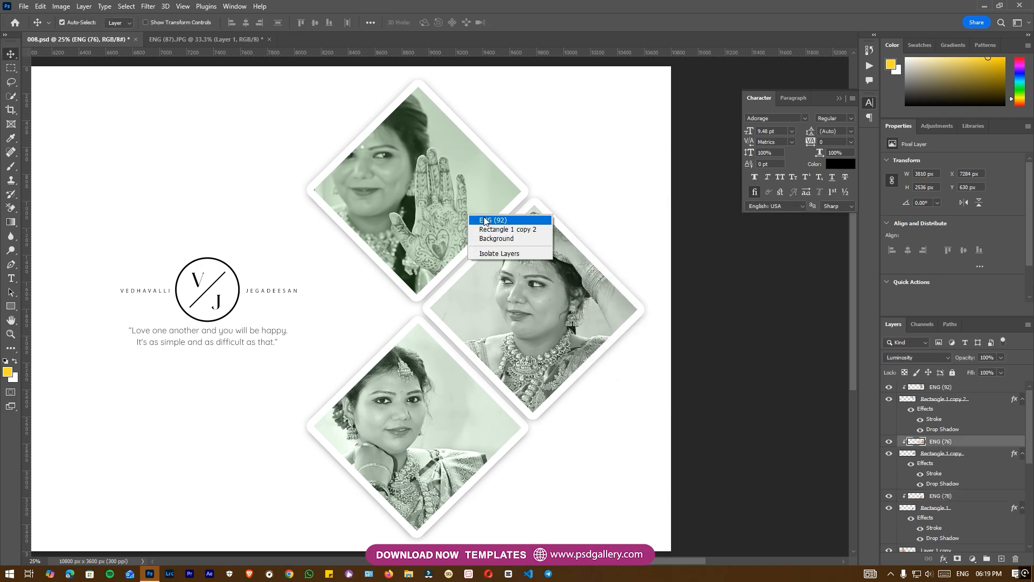
{"action": "left_click", "coordinate": [493, 221]}
{"action": "key", "text": "ctrl+l"}
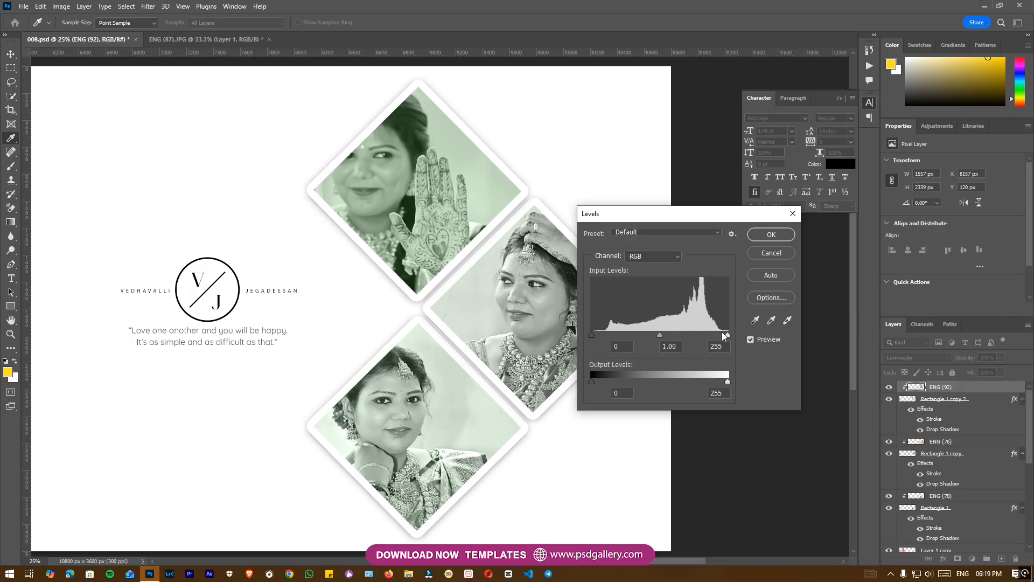
{"action": "left_click_drag", "start_coordinate": [724, 336], "coordinate": [716, 336]}
{"action": "left_click", "coordinate": [772, 235]}
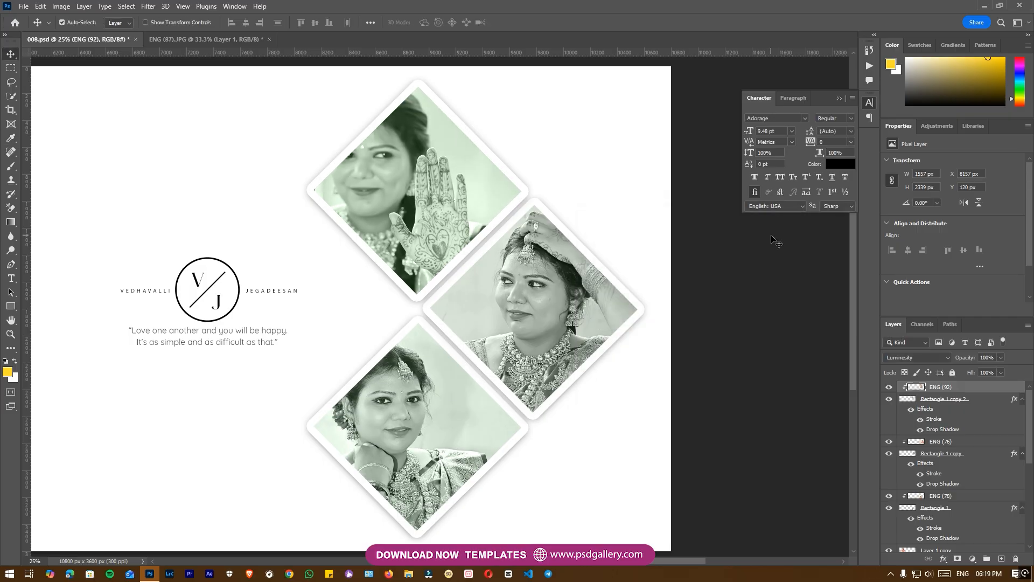
Paint a soft yellow glow on a new layer above ENG (76) and enlarge it to 3065 × 2173 px between the diamonds.
{"action": "scroll", "coordinate": [722, 259], "scroll_direction": "down", "scroll_amount": 3}
{"action": "scroll", "coordinate": [647, 302], "scroll_direction": "up", "scroll_amount": 2}
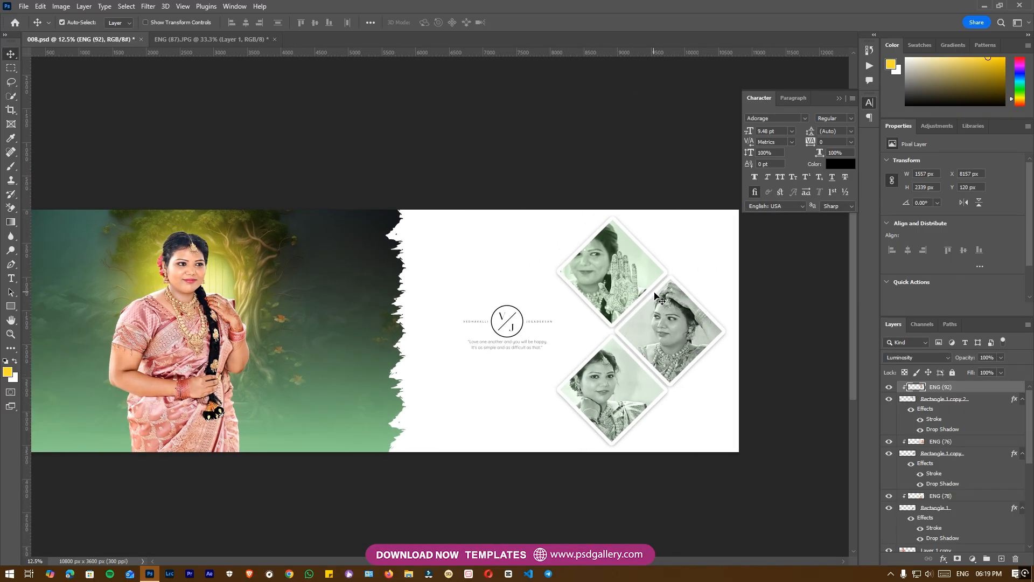
{"action": "scroll", "coordinate": [566, 338], "scroll_direction": "up", "scroll_amount": 1}
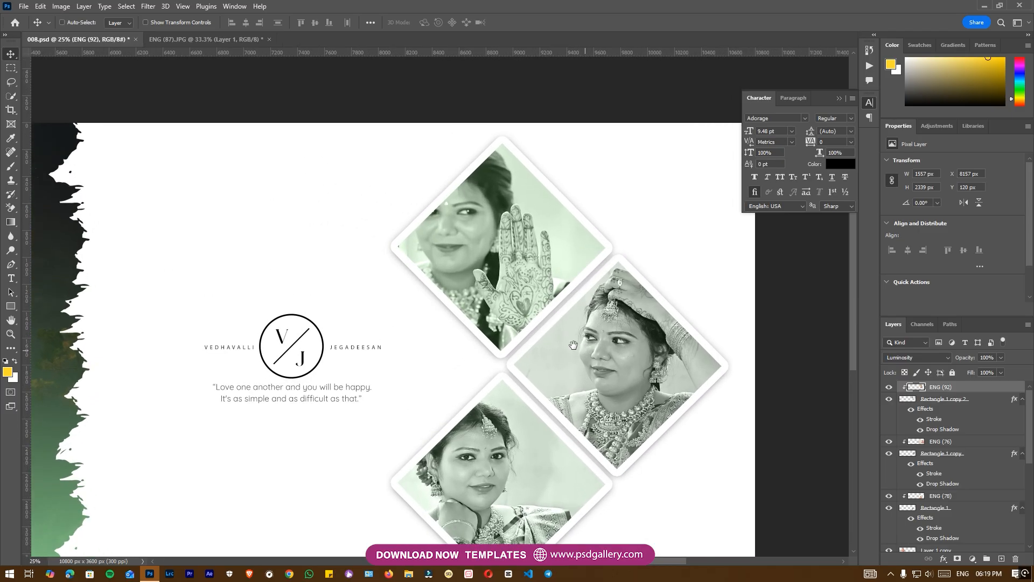
{"action": "right_click", "coordinate": [564, 325]}
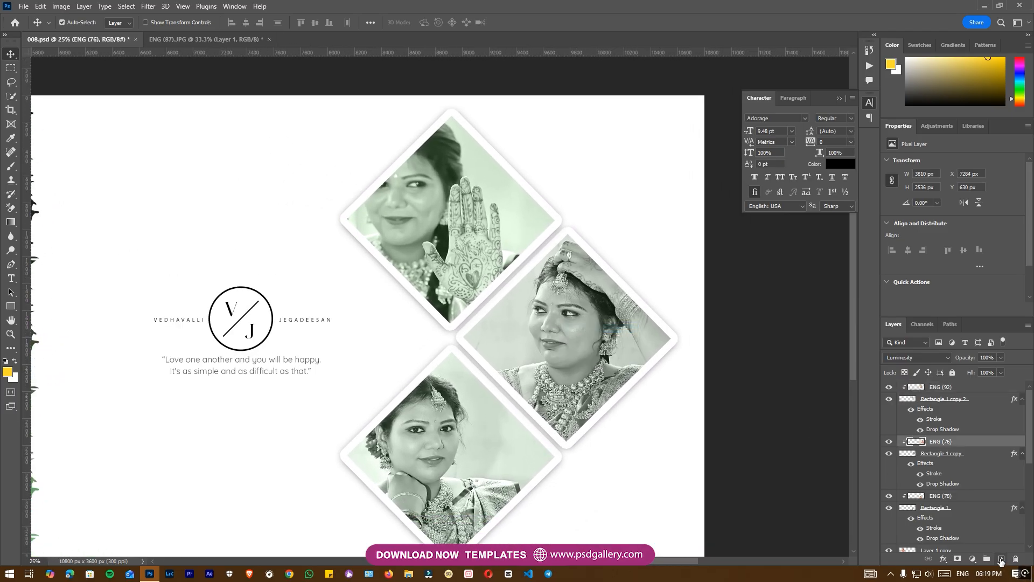
{"action": "left_click", "coordinate": [1001, 559]}
{"action": "key", "text": "b"}
{"action": "left_click", "coordinate": [573, 253]}
{"action": "key", "text": "ctrl+t"}
{"action": "left_click_drag", "start_coordinate": [624, 305], "coordinate": [781, 402]}
{"action": "left_click_drag", "start_coordinate": [597, 273], "coordinate": [508, 341]}
{"action": "key", "text": "Return"}
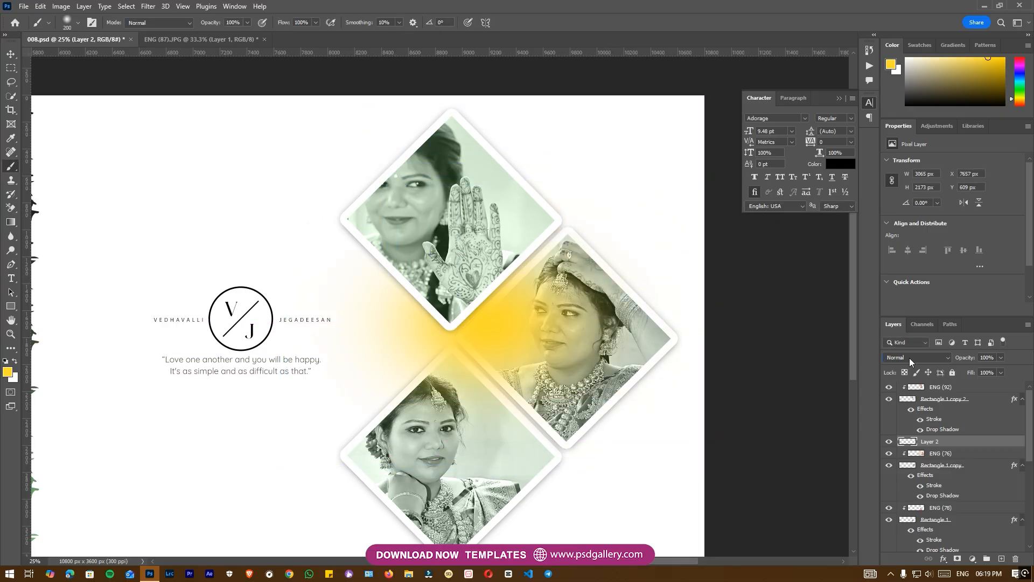
Set the yellow glow layer to Screen blending and shift it left toward the gap between the diamonds.
{"action": "left_click", "coordinate": [916, 357]}
{"action": "left_click", "coordinate": [901, 387]}
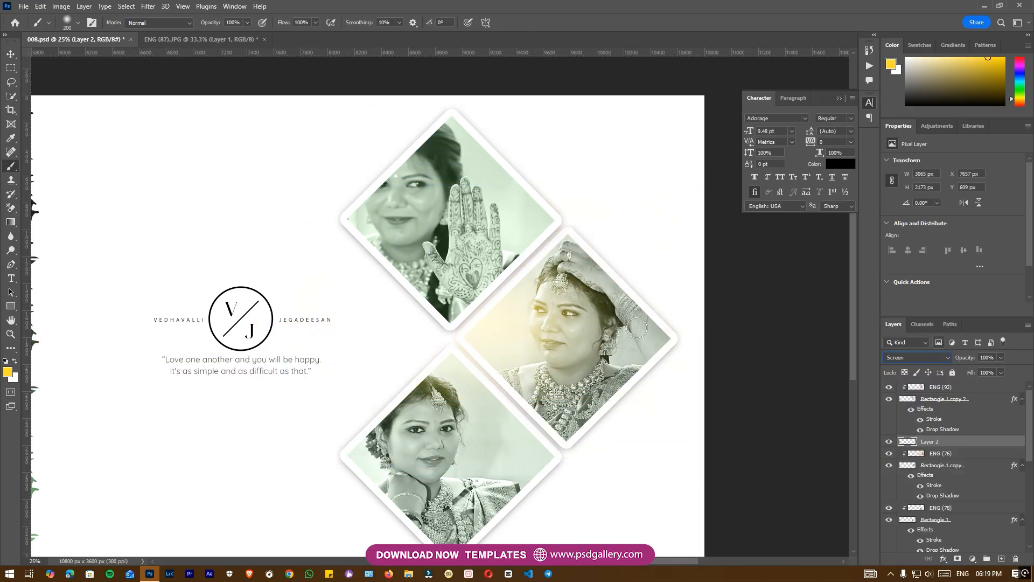
{"action": "left_click", "coordinate": [11, 54]}
{"action": "left_click_drag", "start_coordinate": [521, 338], "coordinate": [469, 324]}
Scale the glow to 117.68% width and 108.10% height and move its layer above ENG (92).
{"action": "key", "text": "ctrl+t"}
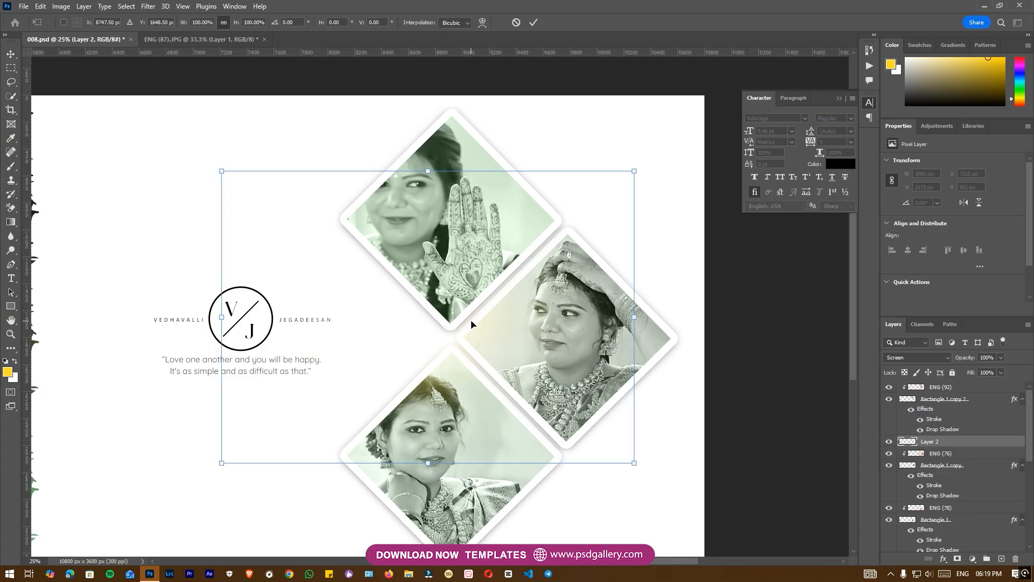
{"action": "left_click_drag", "start_coordinate": [634, 171], "coordinate": [669, 158]}
{"action": "key", "text": "Return"}
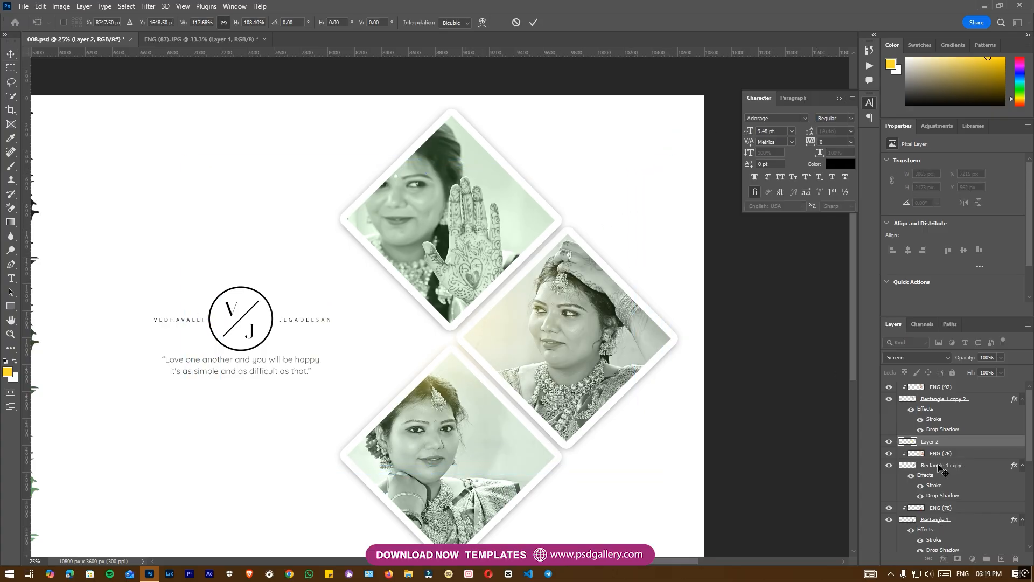
{"action": "left_click_drag", "start_coordinate": [936, 381], "coordinate": [936, 384]}
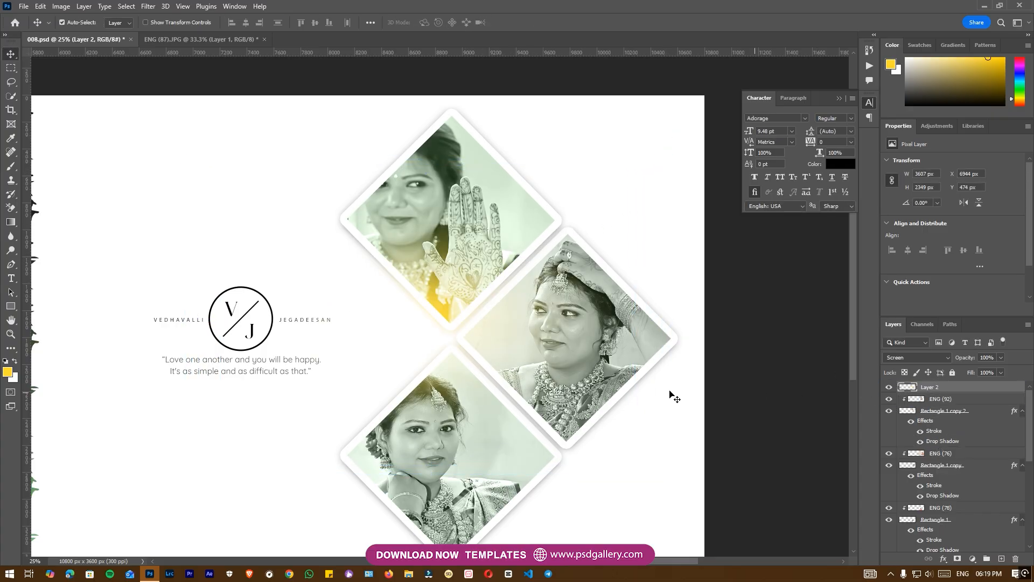
Position the glow at X 6928 px, Y 575 px where the diamonds meet and lower its opacity to 60%.
{"action": "left_click_drag", "start_coordinate": [463, 303], "coordinate": [479, 341]}
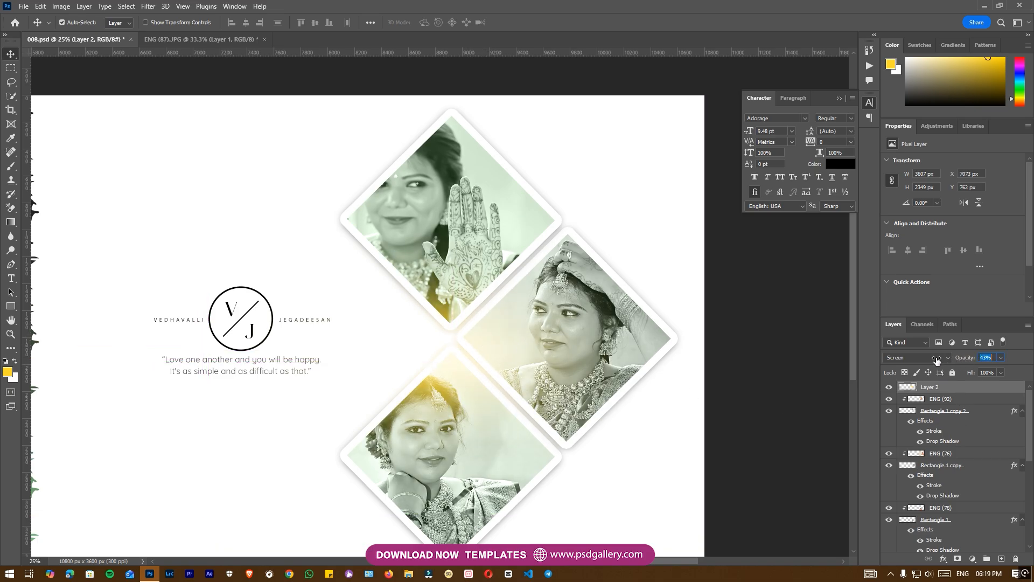
{"action": "left_click_drag", "start_coordinate": [937, 359], "coordinate": [946, 359]}
{"action": "left_click_drag", "start_coordinate": [526, 387], "coordinate": [583, 380]}
{"action": "left_click_drag", "start_coordinate": [531, 335], "coordinate": [515, 313]}
Select the bride cutout layer, Layer 1 copy, and adjust its midtone Color Balance to +11 green with a slight shift toward cyan.
{"action": "left_click_drag", "start_coordinate": [480, 364], "coordinate": [667, 367]}
{"action": "left_click_drag", "start_coordinate": [420, 369], "coordinate": [575, 372]}
{"action": "left_click_drag", "start_coordinate": [377, 372], "coordinate": [567, 400]}
{"action": "left_click_drag", "start_coordinate": [410, 380], "coordinate": [531, 375]}
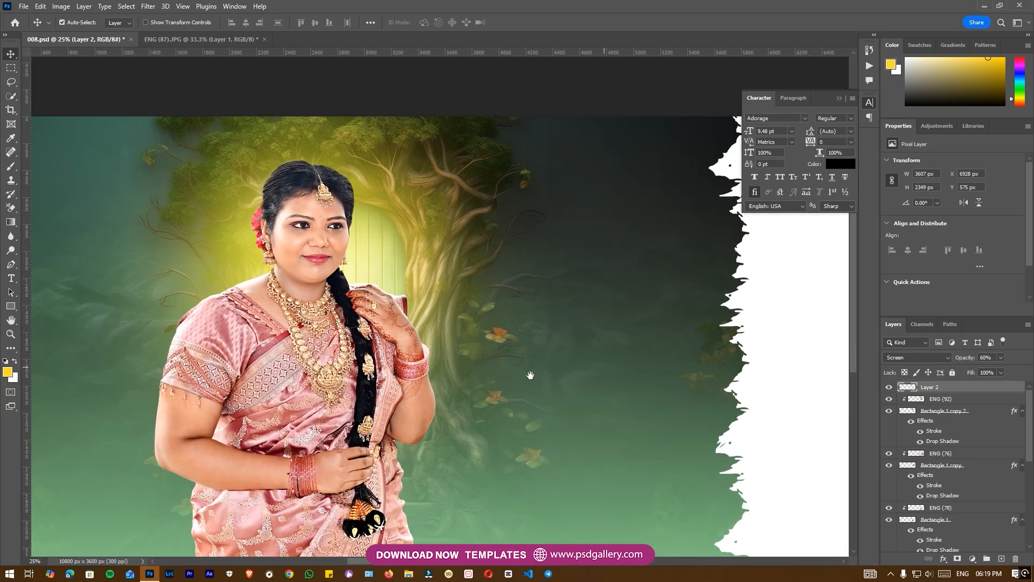
{"action": "right_click", "coordinate": [313, 240]}
{"action": "left_click", "coordinate": [322, 248]}
{"action": "key", "text": "ctrl+minus"}
{"action": "left_click_drag", "start_coordinate": [372, 311], "coordinate": [407, 311]}
{"action": "scroll", "coordinate": [411, 315], "scroll_direction": "up", "scroll_amount": 1}
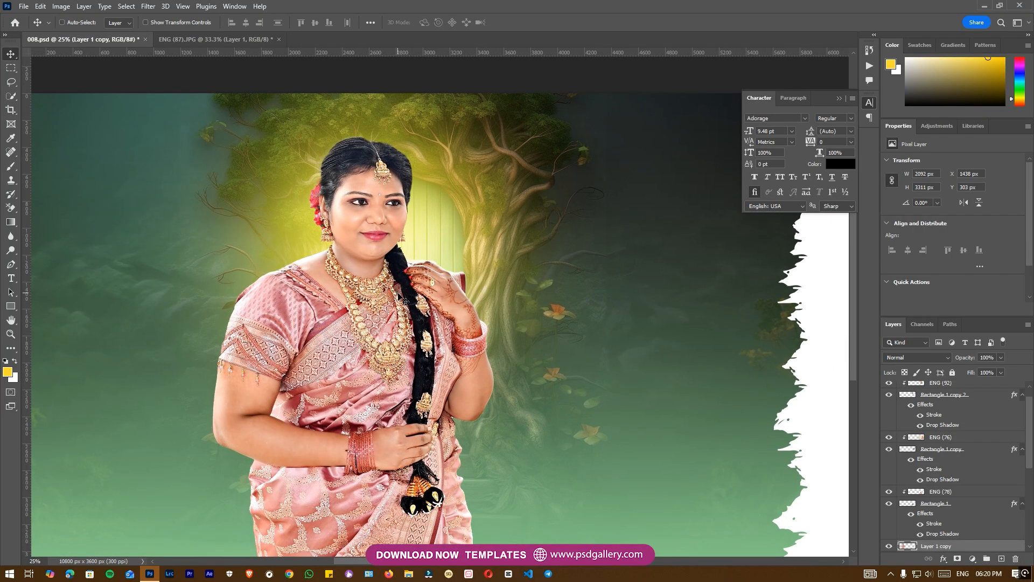
{"action": "key", "text": "ctrl+b"}
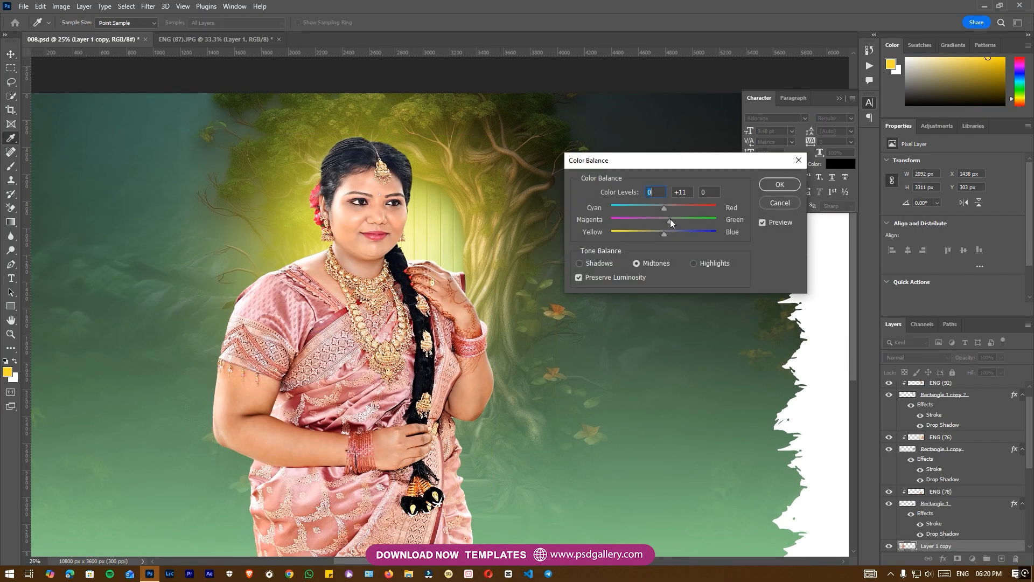
{"action": "left_click_drag", "start_coordinate": [661, 207], "coordinate": [659, 207]}
{"action": "left_click", "coordinate": [780, 186]}
Try a Color Balance adjustment of the magenta-green level in the bride cutout's highlights.
{"action": "scroll", "coordinate": [469, 299], "scroll_direction": "down", "scroll_amount": 1}
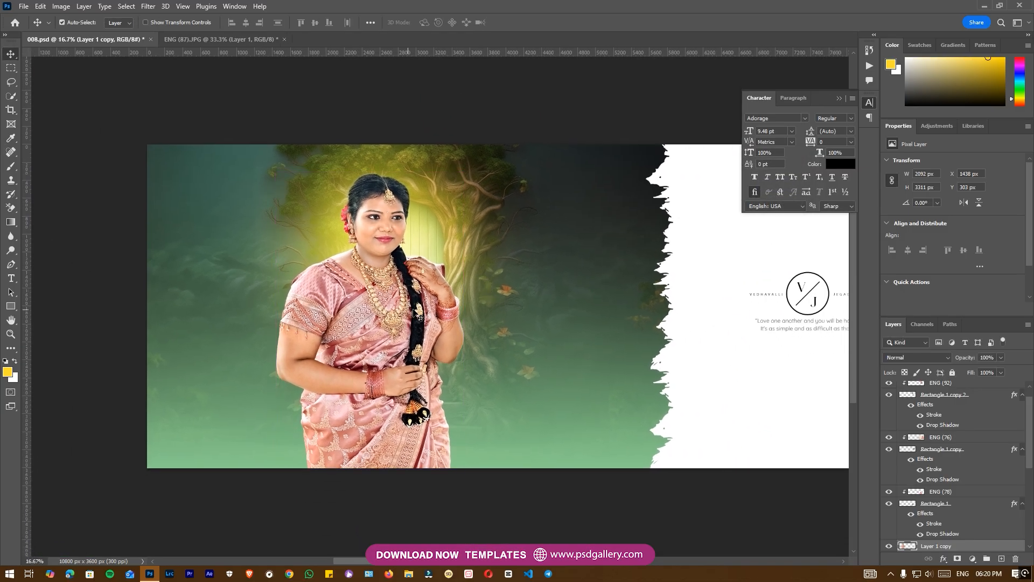
{"action": "key", "text": "ctrl+b"}
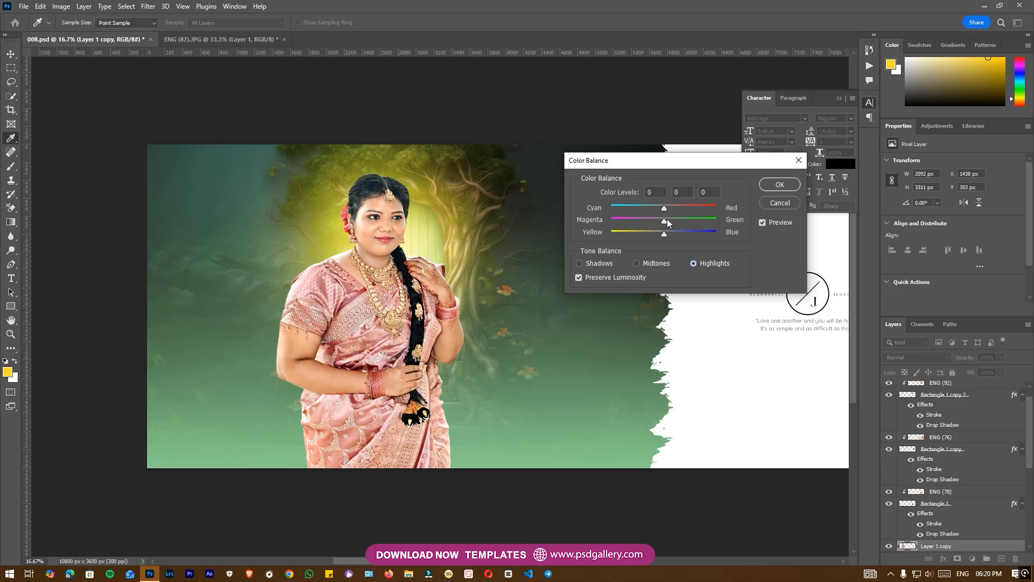
{"action": "mouse_move", "coordinate": [669, 219]}
{"action": "left_mouse_down"}
{"action": "mouse_move", "coordinate": [670, 234]}
{"action": "mouse_move", "coordinate": [665, 221]}
{"action": "left_mouse_up"}
{"action": "left_click", "coordinate": [783, 202]}
{"action": "left_click_drag", "start_coordinate": [441, 284], "coordinate": [455, 300]}
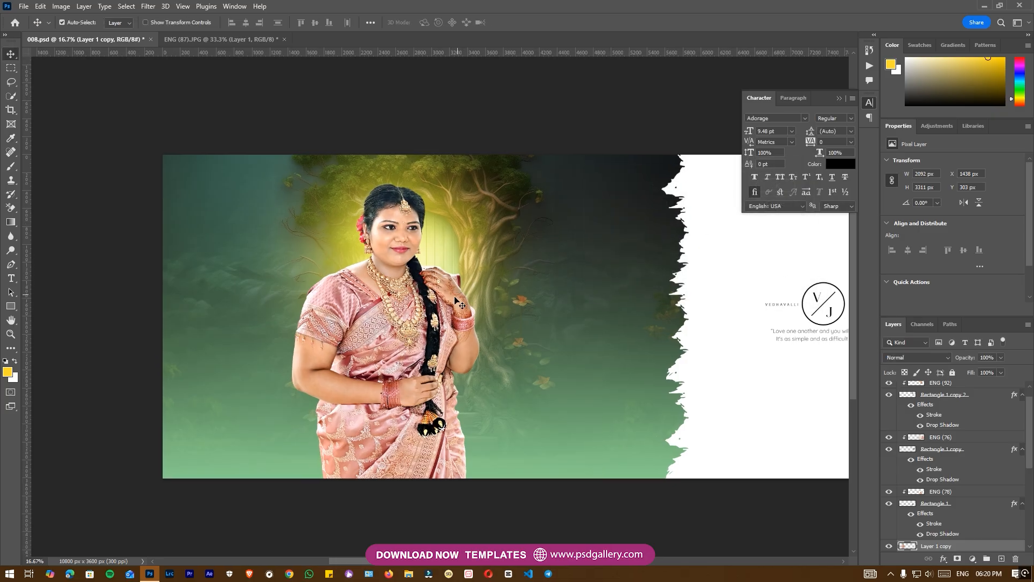
{"action": "scroll", "coordinate": [459, 345], "scroll_direction": "up", "scroll_amount": 1}
{"action": "left_click_drag", "start_coordinate": [459, 344], "coordinate": [453, 332]}
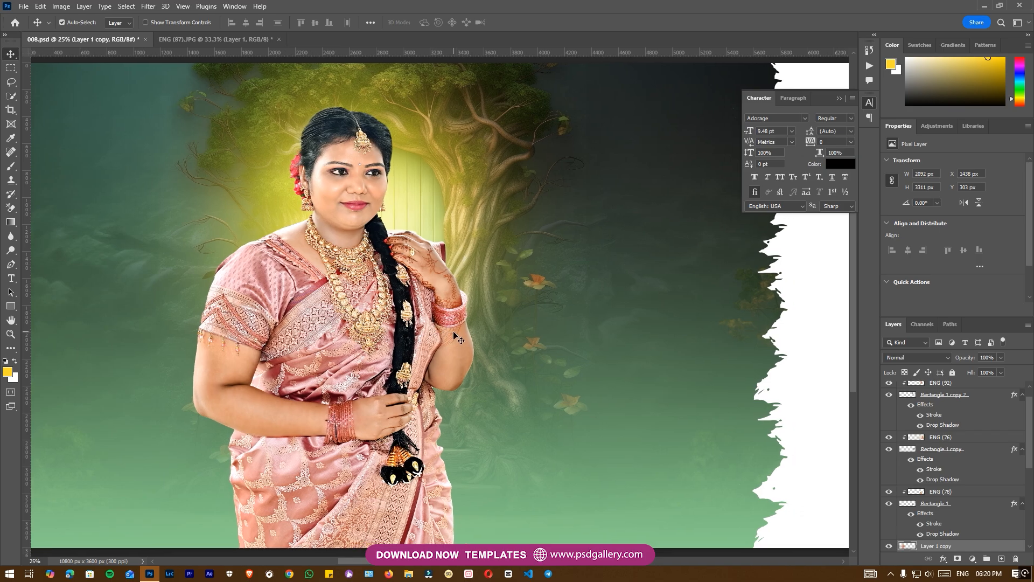
{"action": "scroll", "coordinate": [459, 339], "scroll_direction": "up", "scroll_amount": 1}
{"action": "left_click_drag", "start_coordinate": [572, 260], "coordinate": [570, 307]}
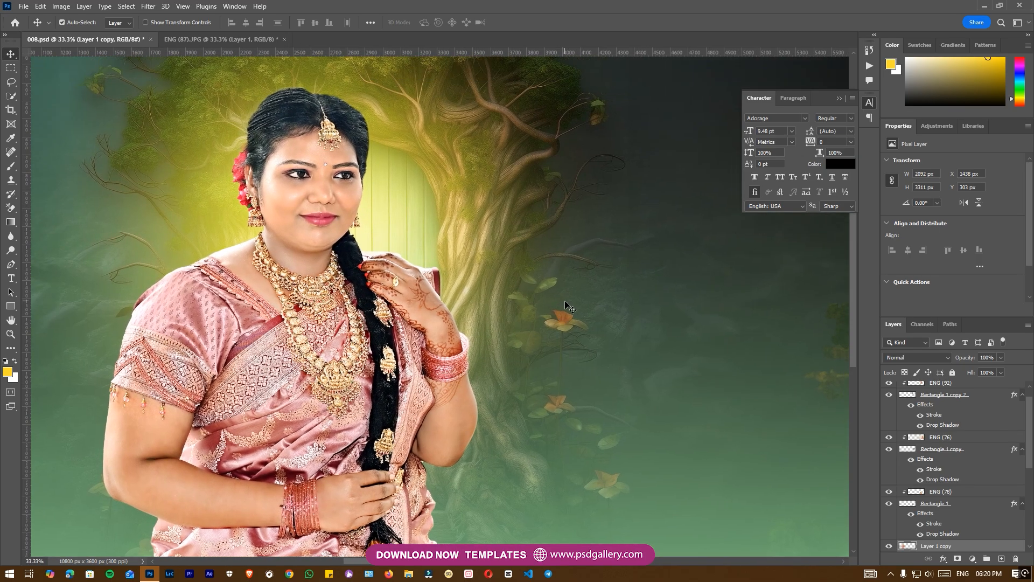